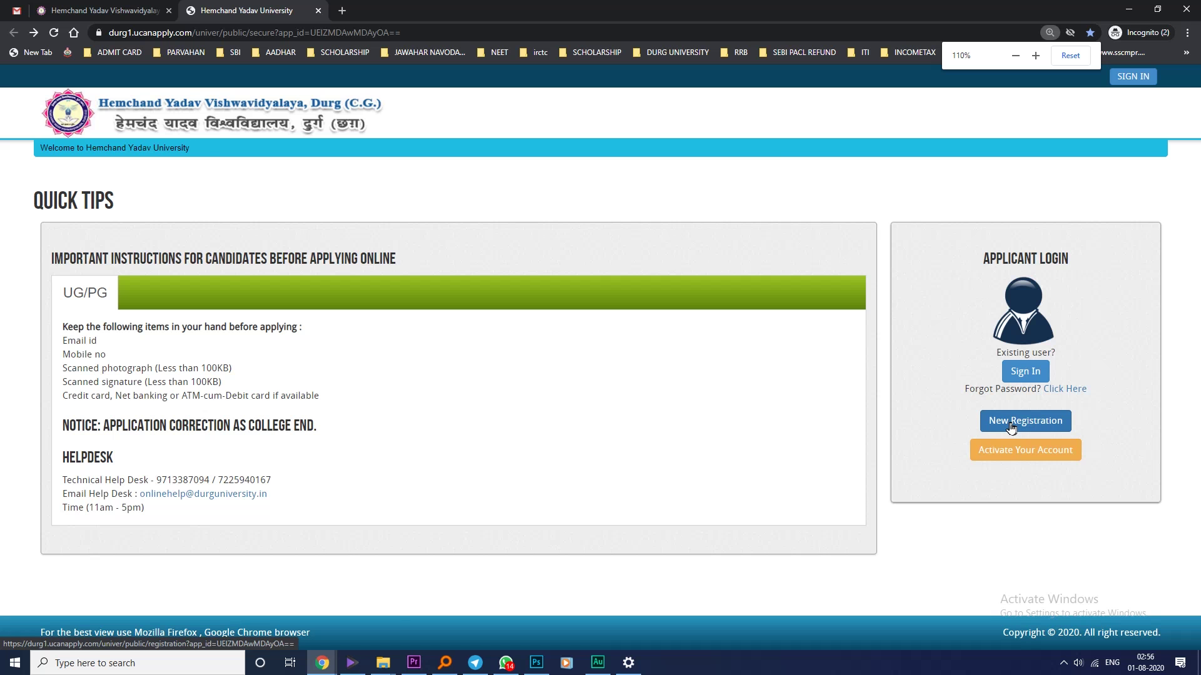
- Open the New Registration form and zoom the page in for readability
key("ctrl+plus")
left_click(1026, 469)
left_click(438, 348)
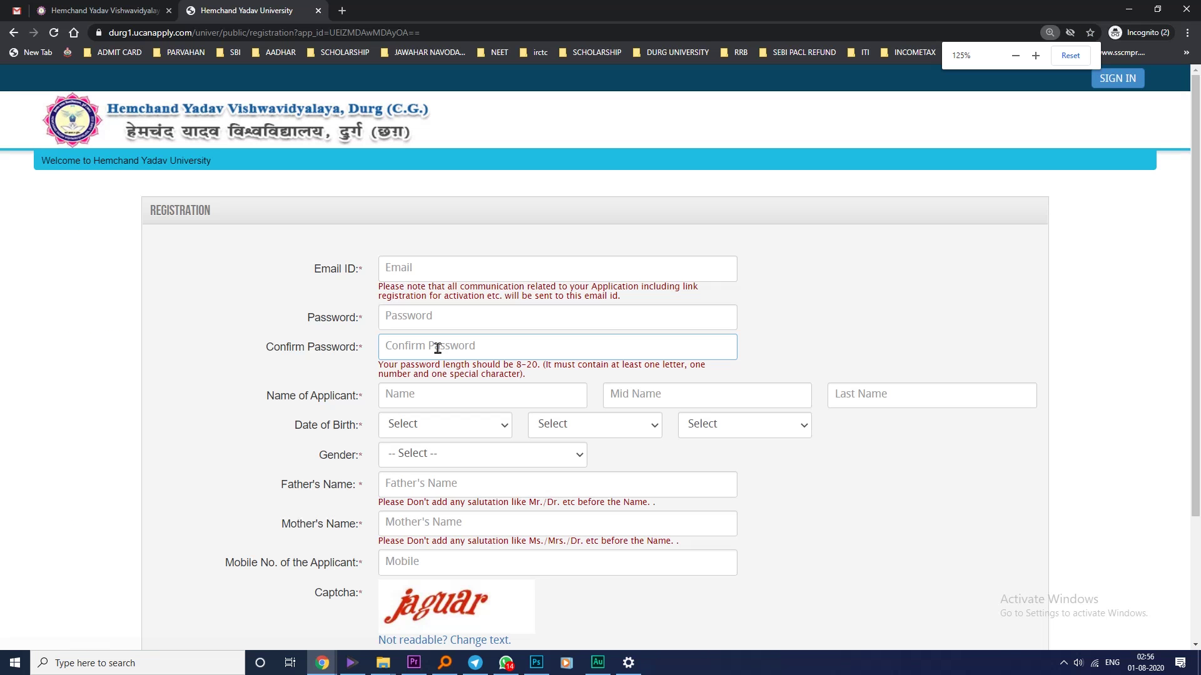
left_click(395, 272)
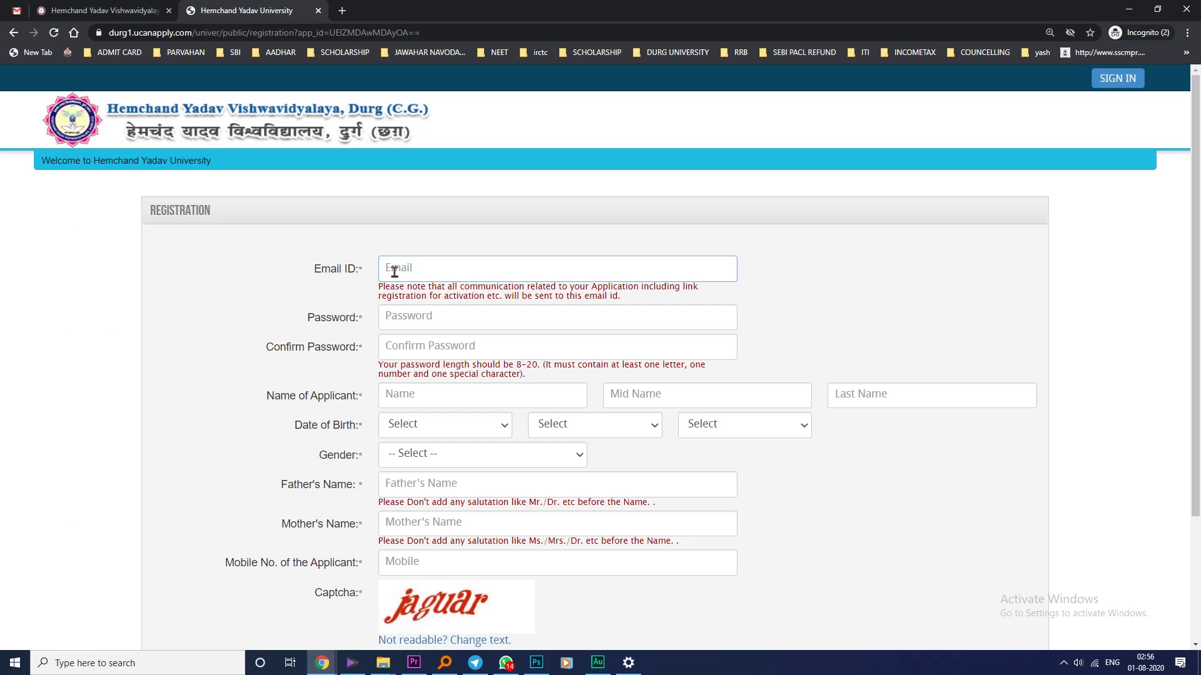
key("ctrl+plus")
key("ctrl+plus")
key("ctrl+plus")
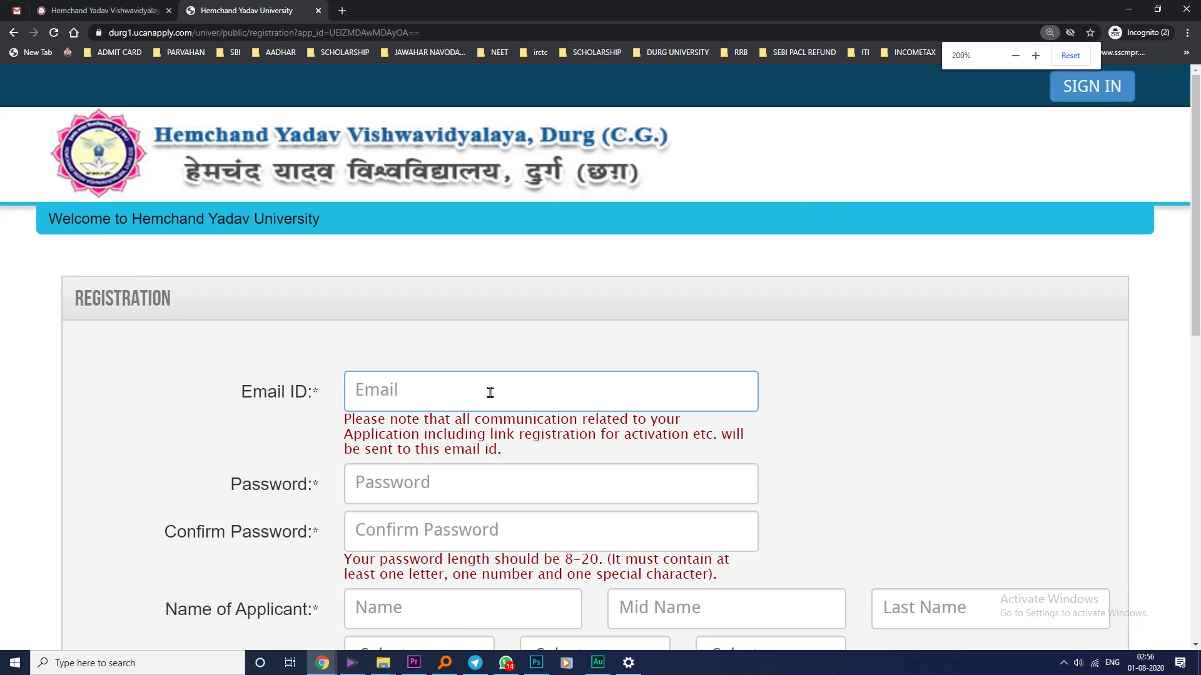
key("ctrl+minus")
key("ctrl+minus")
key("ctrl+minus")
key("ctrl+minus")
key("ctrl+minus")
key("ctrl+plus")
key("ctrl+plus")
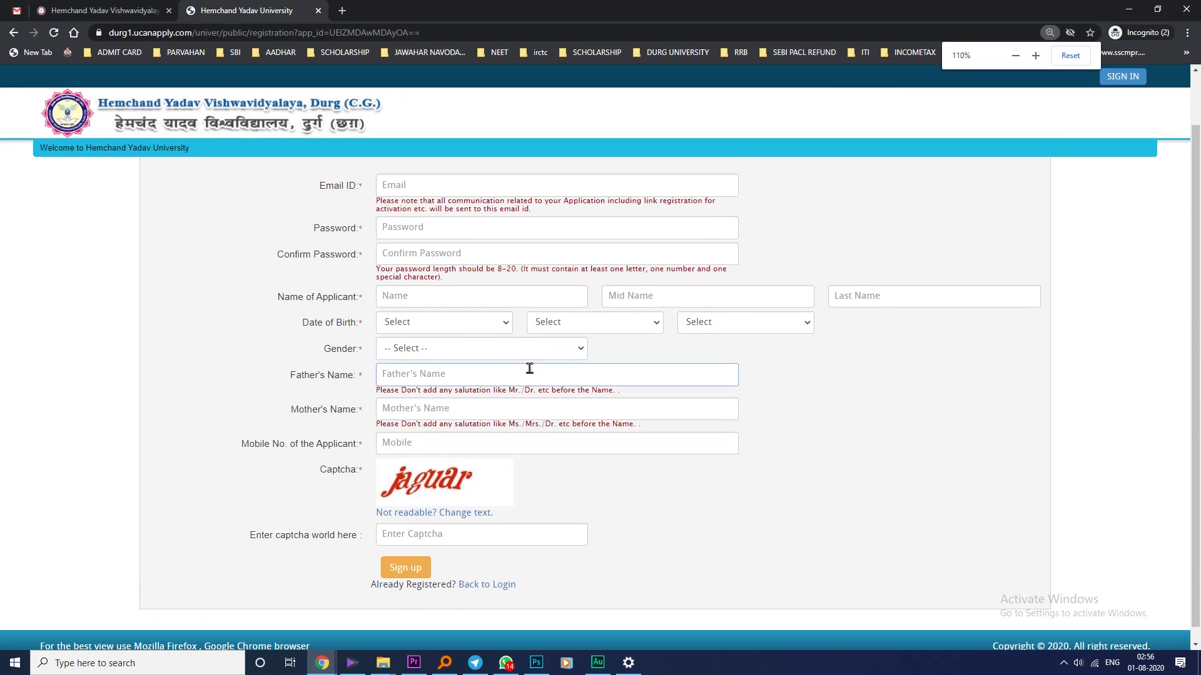
scroll(551, 348, "down", 3)
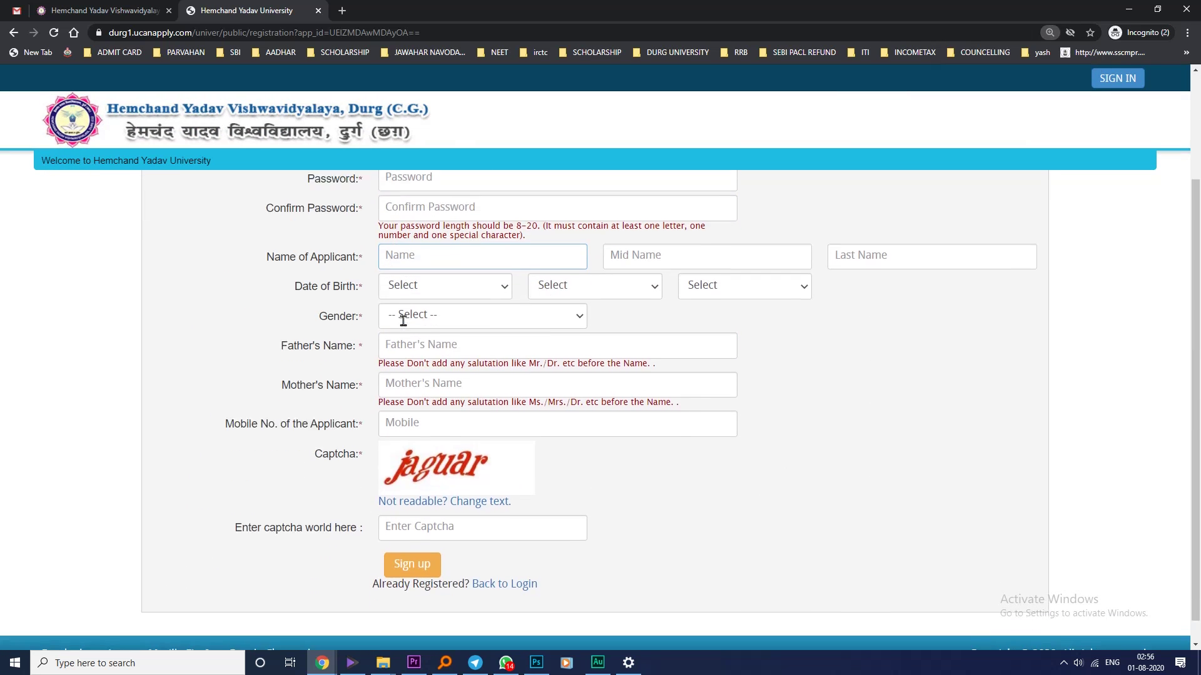
scroll(412, 378, "up", 5)
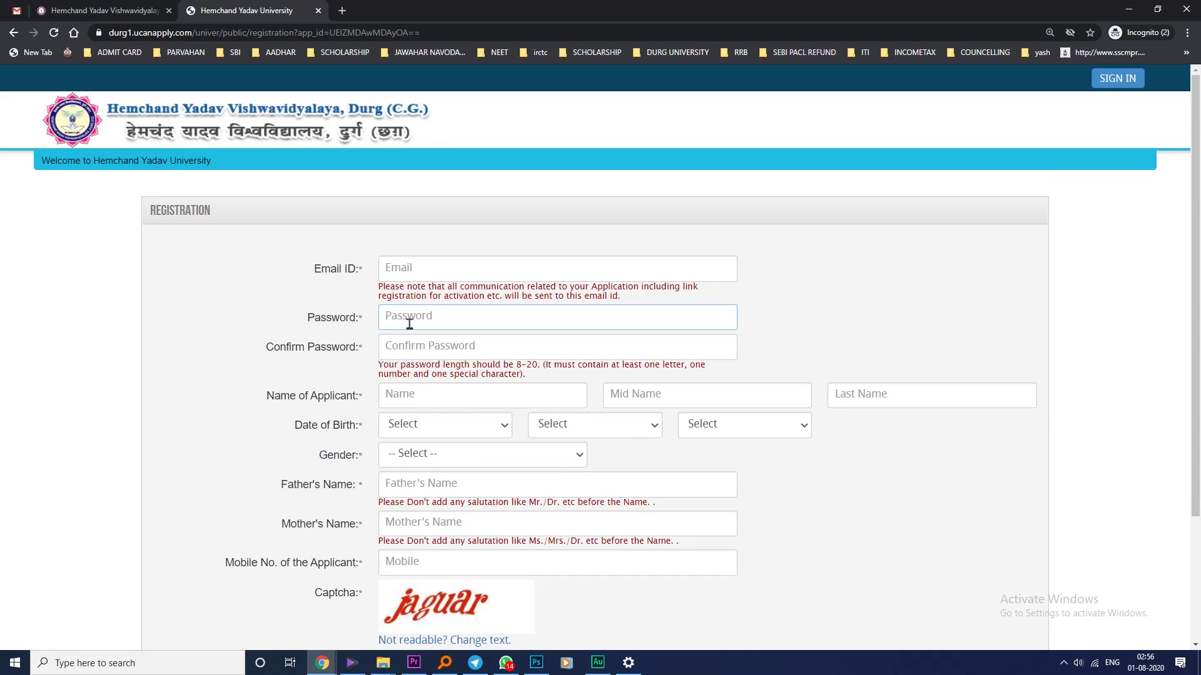
key("ctrl+plus")
key("ctrl+plus")
key("ctrl+plus")
- Enter the applicant's e-mail address in Email ID, correcting a typo
left_click(662, 337)
type("NIKHIL")
key("ctrl+a")
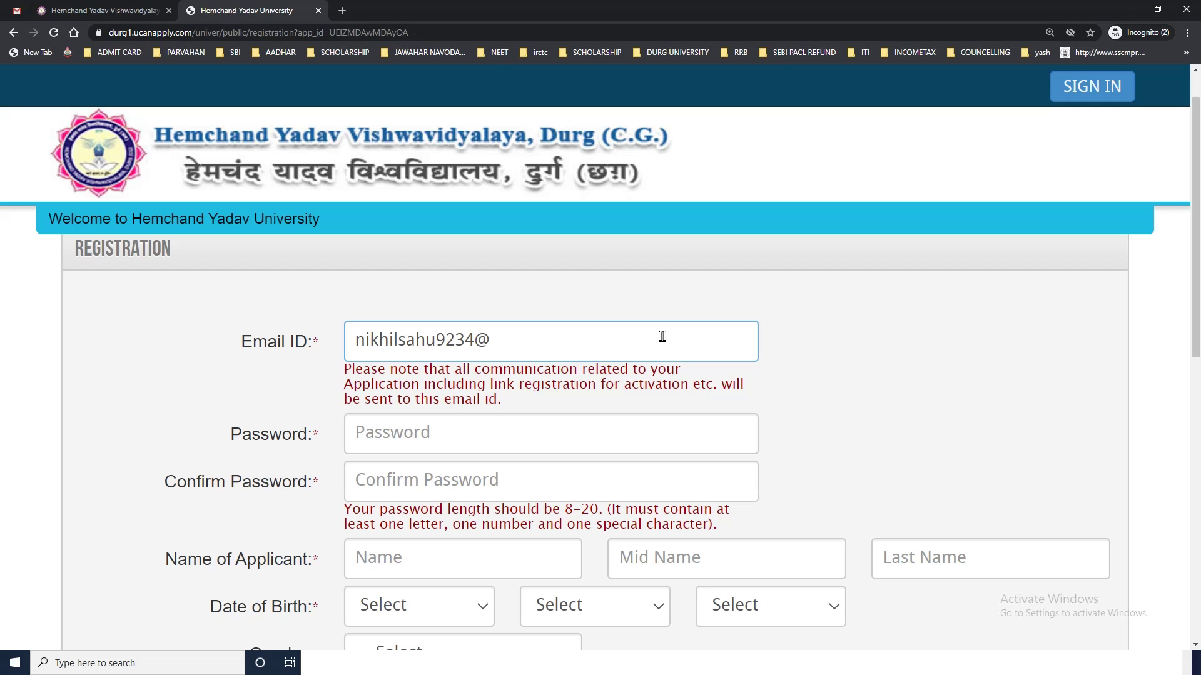
key("Tab")
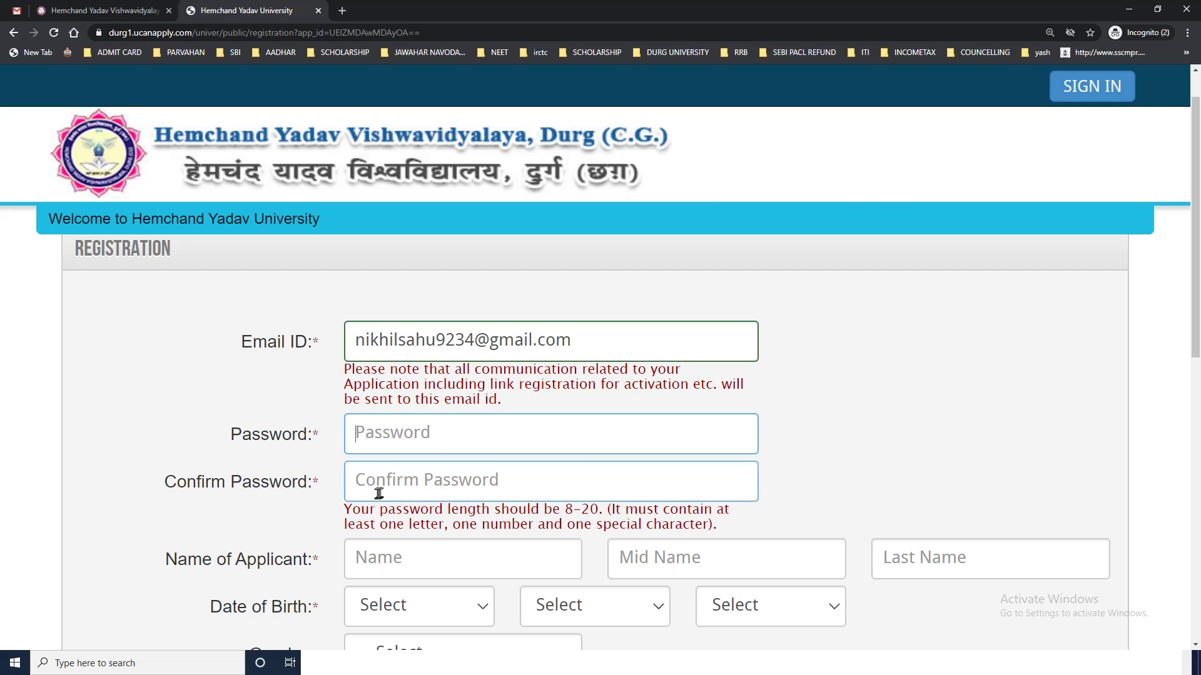
- Review the password rules and write the chosen password down in Notepad
left_click_drag(343, 515, 721, 531)
left_click_drag(425, 525, 753, 522)
left_click(759, 521)
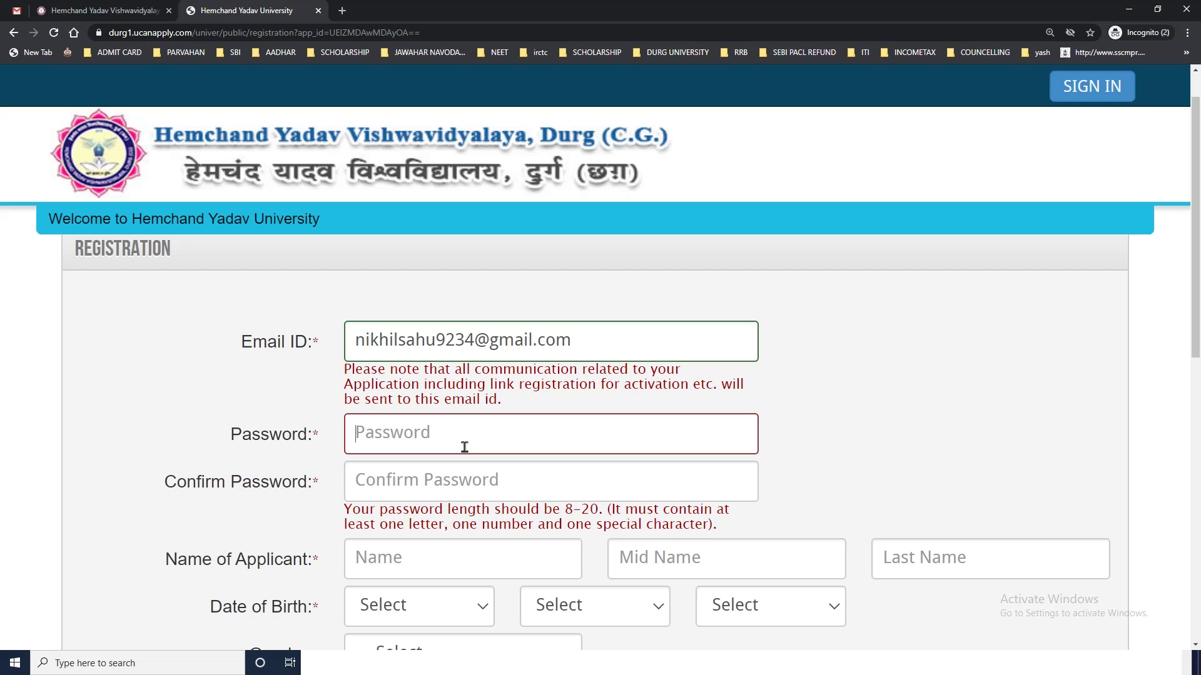
key("super+r")
type("notepad")
key("Return")
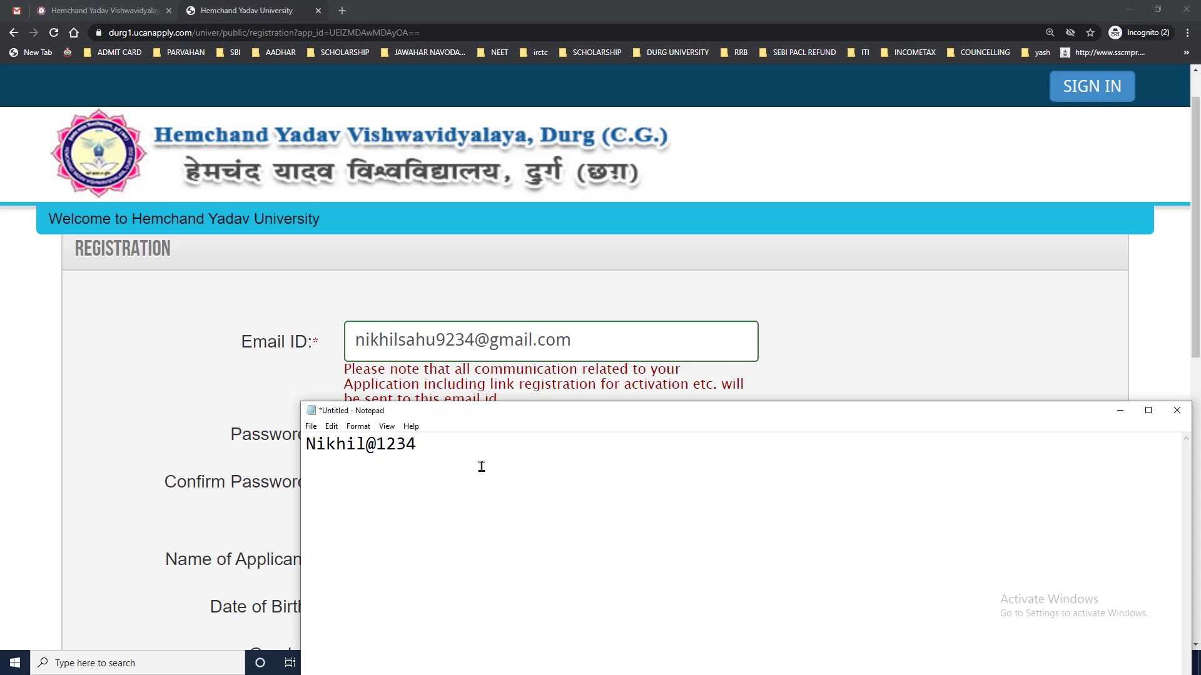
key("ctrl+a")
left_click(476, 457)
left_click(828, 373)
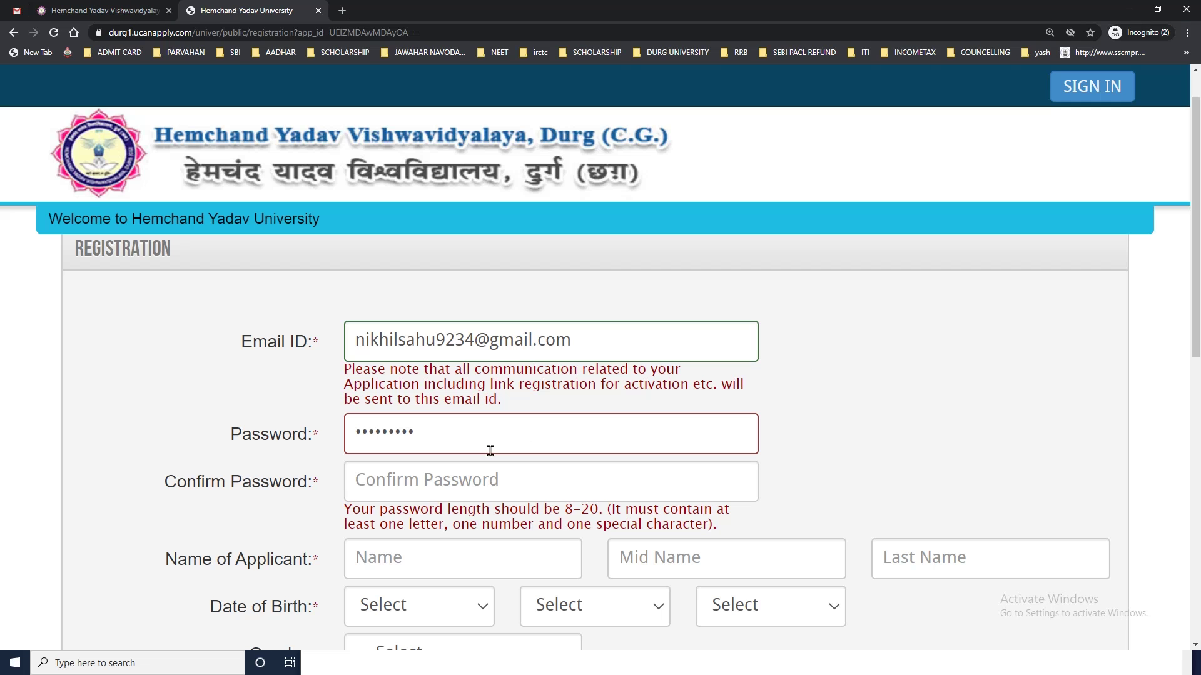
- Enter and confirm the account password, then fill in the applicant's first and last name
key("Tab")
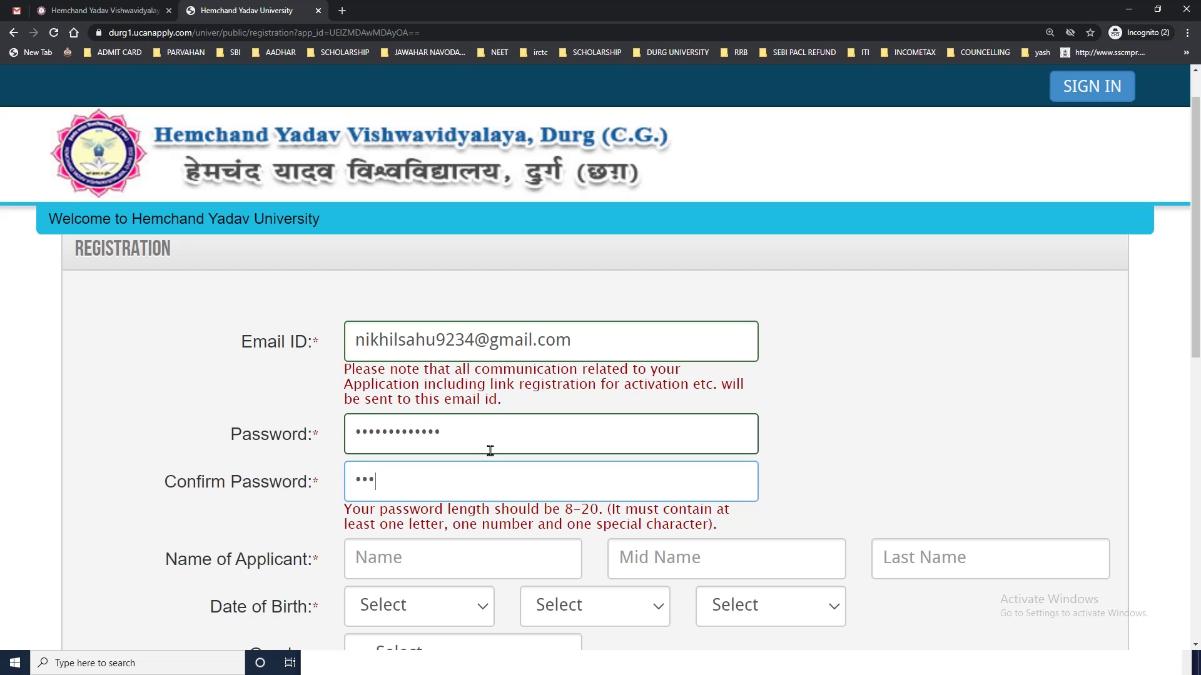
key("Tab")
scroll(490, 450, "down", 1)
scroll(494, 499, "down", 2)
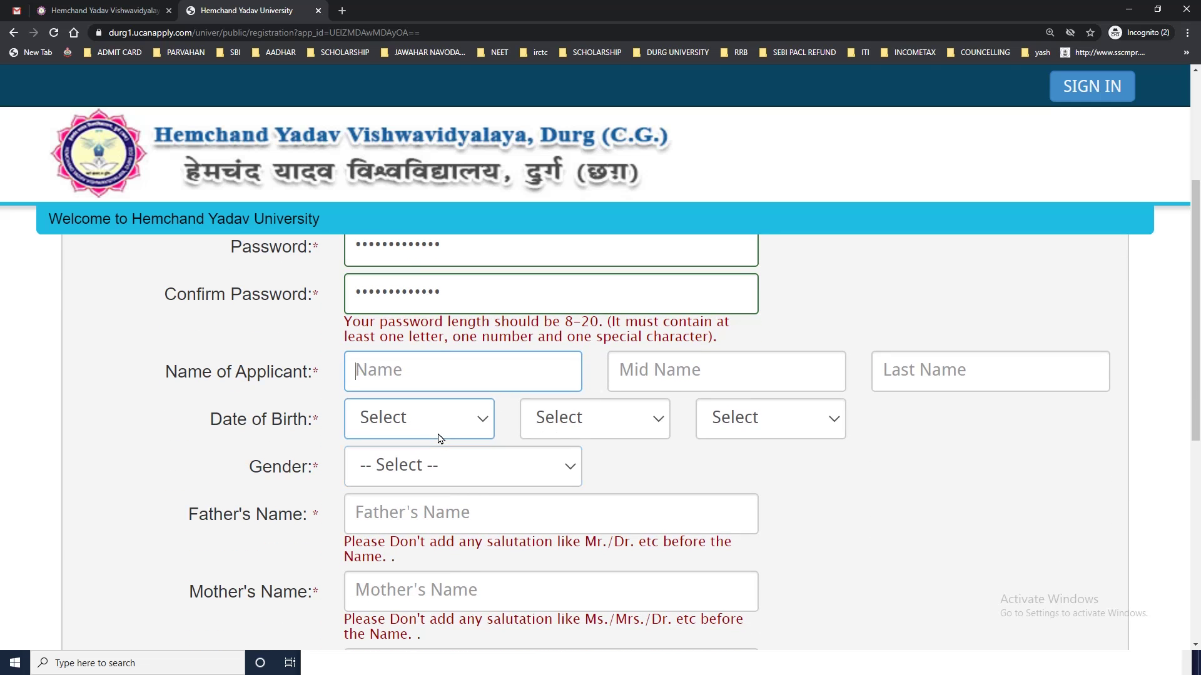
key("Tab")
key("Tab")
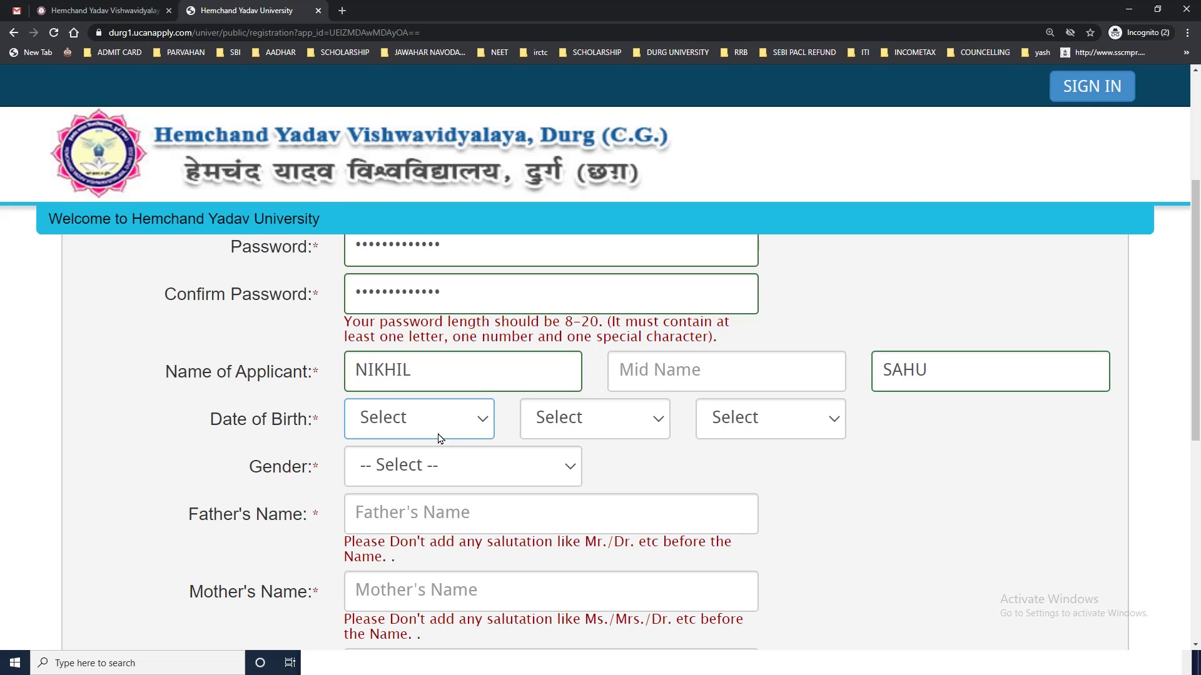
- Set the birth date to 19 February 2001 in the day, month and year dropdowns
left_click(440, 438)
scroll(444, 362, "down", 1)
left_click(441, 382)
left_click(579, 426)
left_click(594, 168)
left_click(744, 418)
scroll(763, 233, "down", 1)
scroll(750, 282, "down", 15)
scroll(757, 306, "up", 2)
left_click(760, 319)
- Set the gender to MALE
left_click(536, 466)
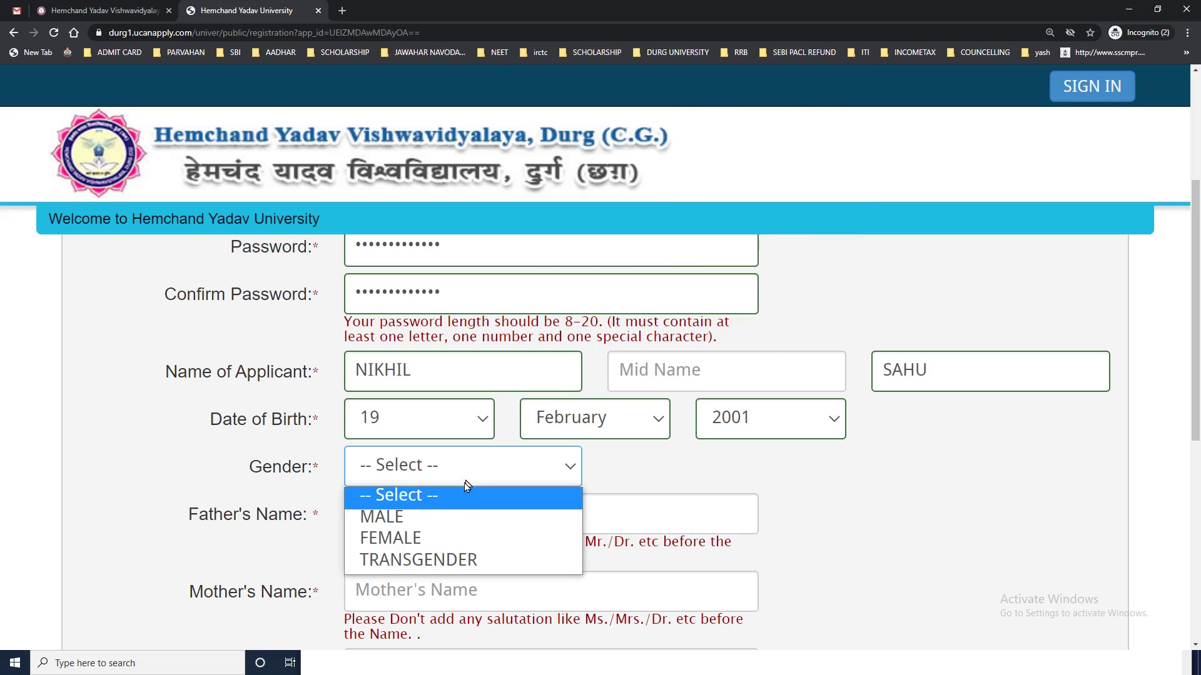
left_click(450, 525)
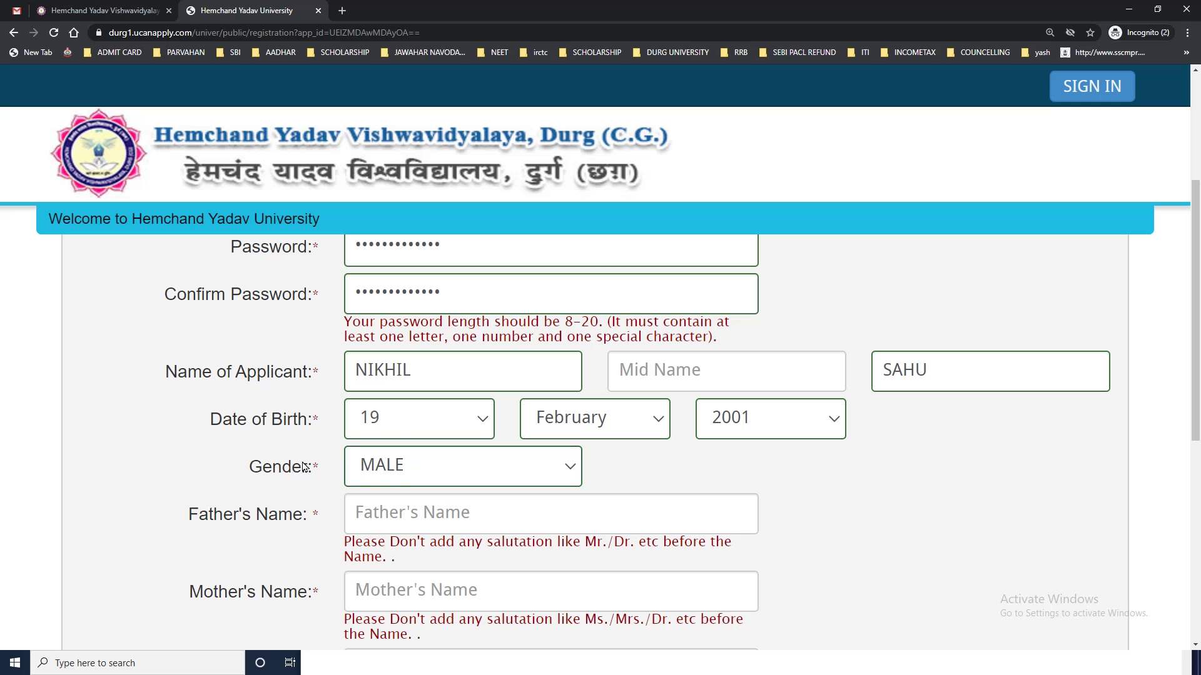
scroll(504, 466, "down", 2)
scroll(504, 466, "down", 3)
- Enter the father's and mother's names, retyping the mistyped mother's name
left_click(402, 405)
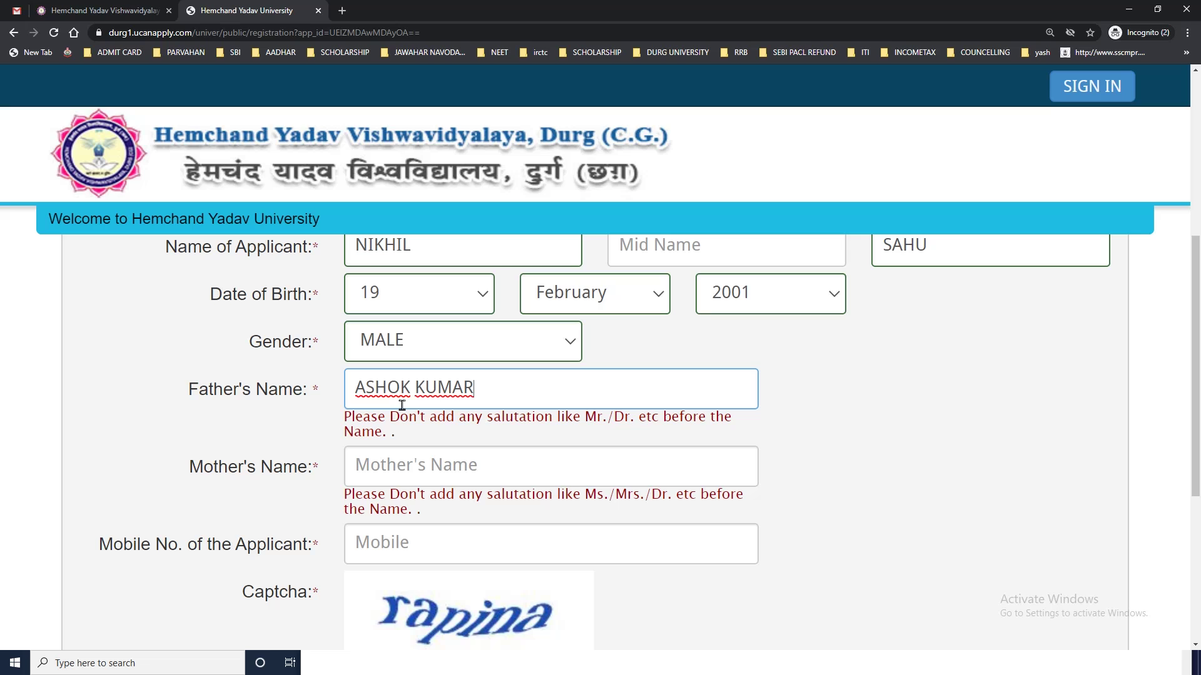
key("Tab")
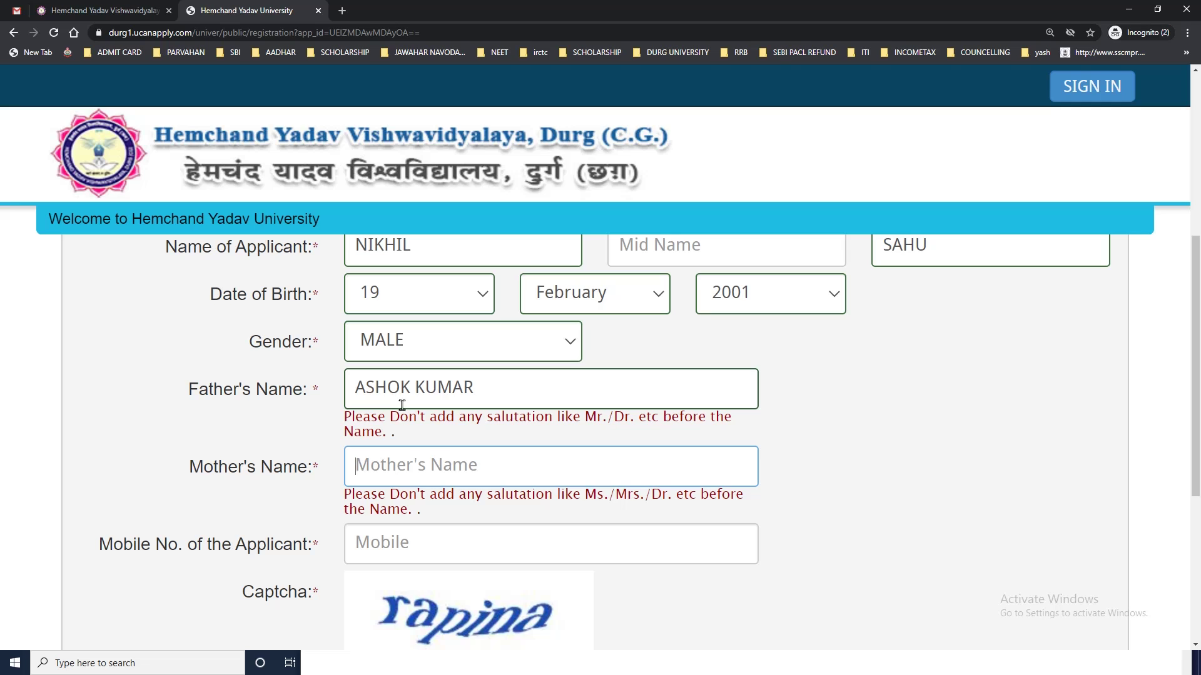
type("RNA")
key("ctrl+a")
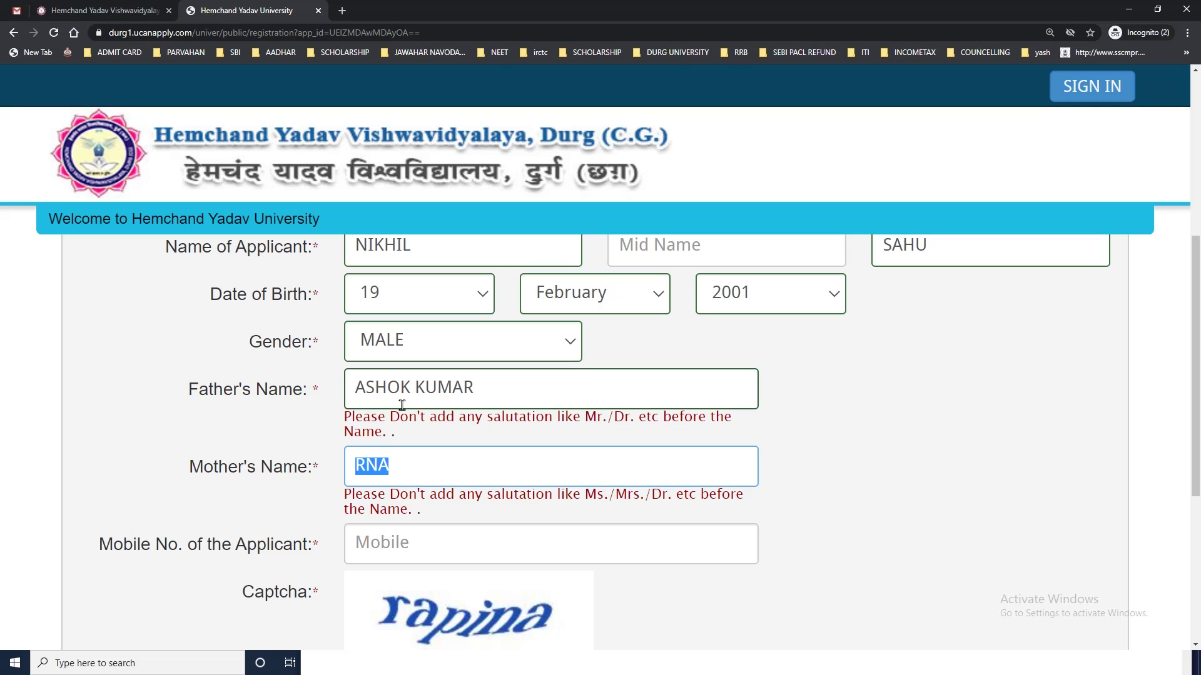
- Enter the applicant's mobile number and locate the captcha field
key("Tab")
scroll(509, 461, "down", 3)
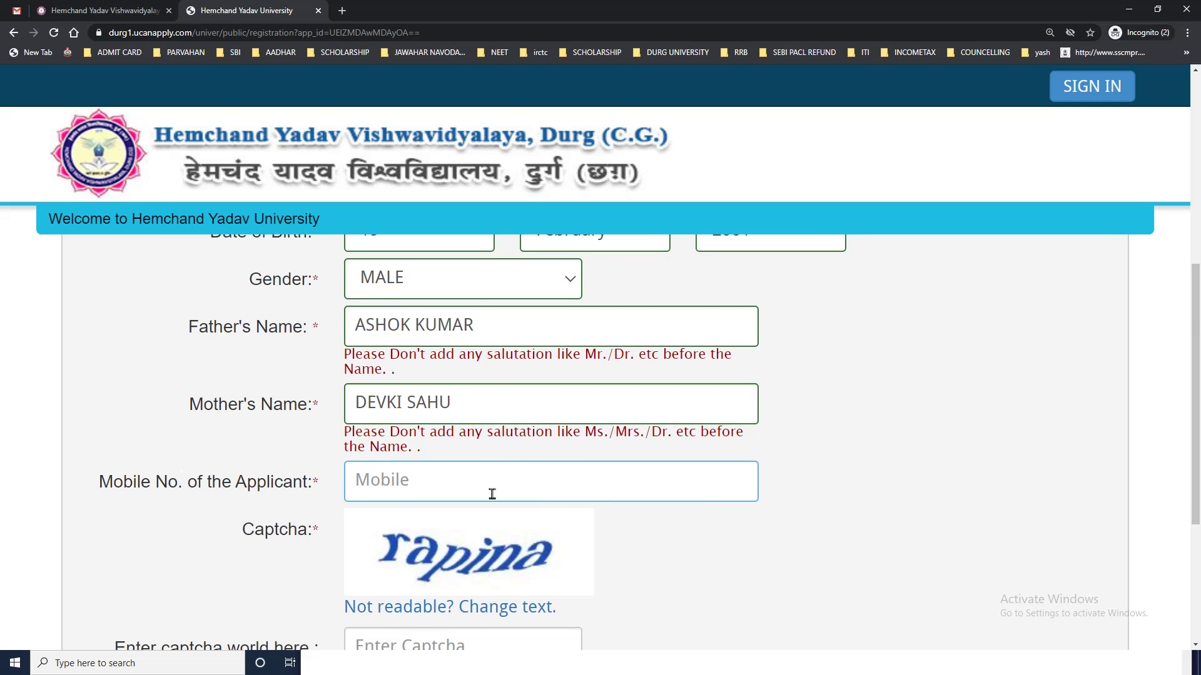
type("8")
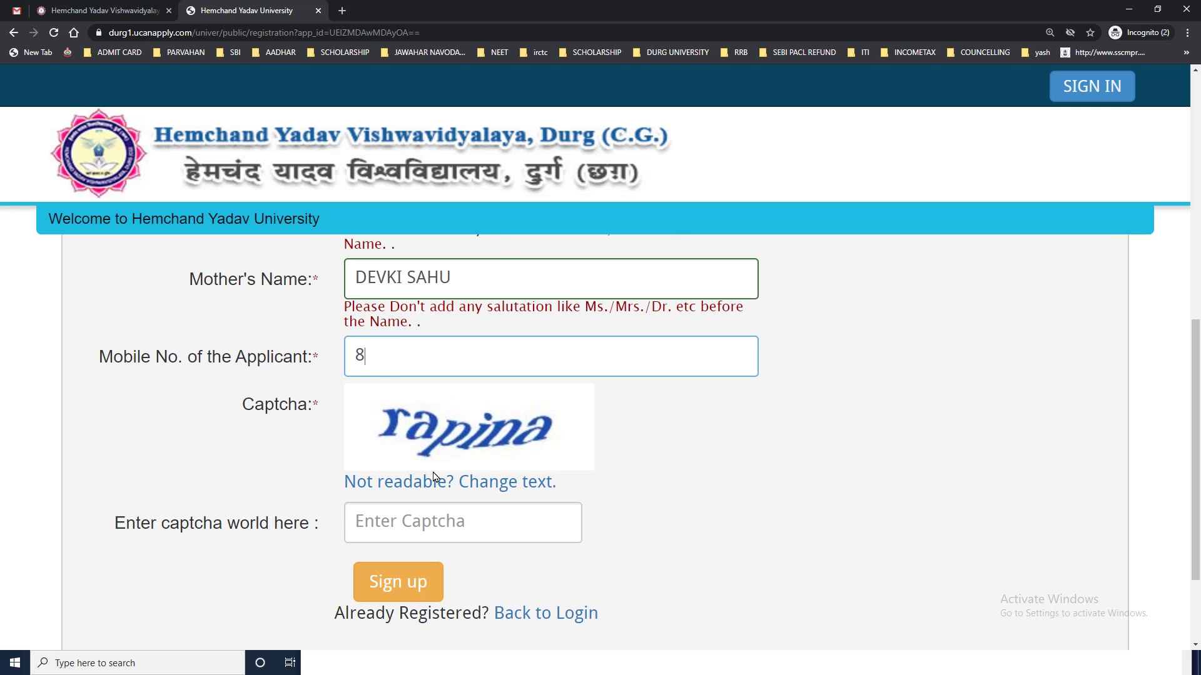
type("959")
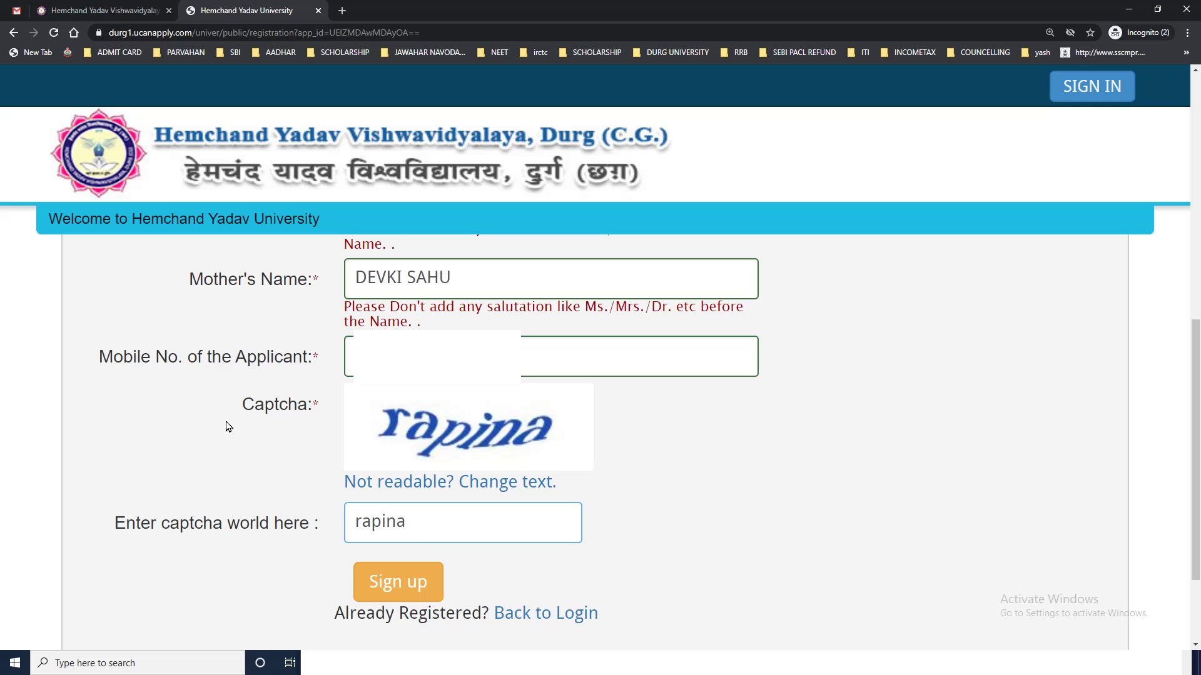
left_click_drag(237, 411, 324, 421)
- Sign up, review the Registration Details popup, and confirm it
left_click(402, 579)
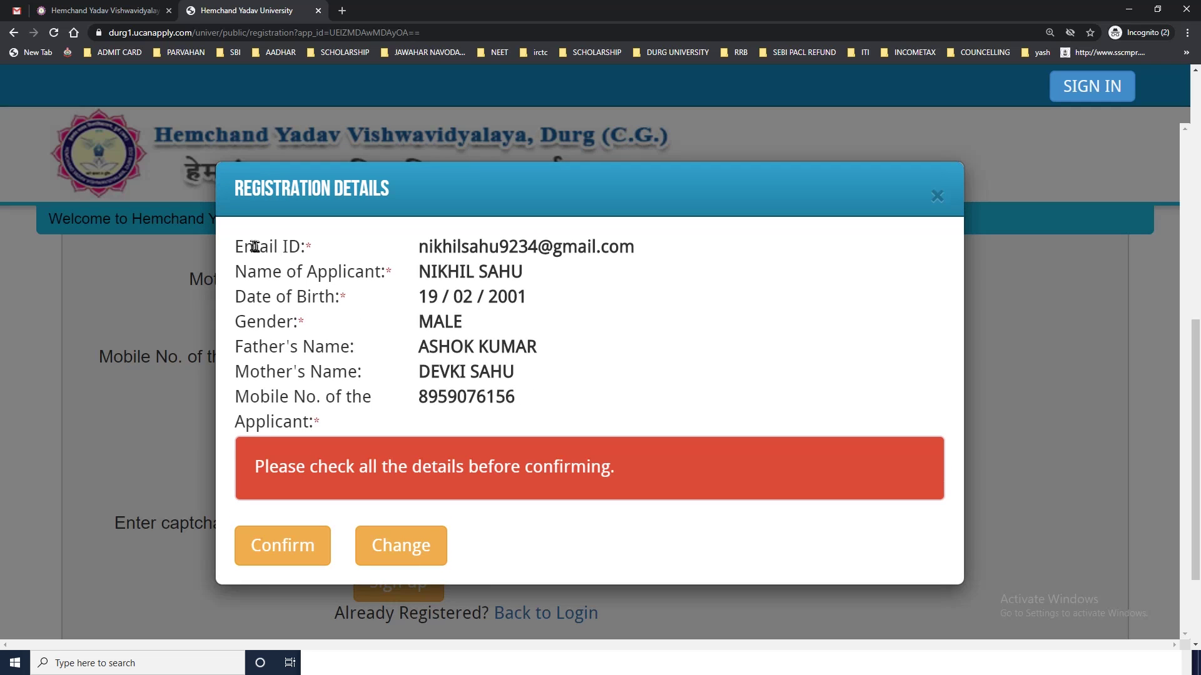
left_click_drag(237, 245, 560, 399)
left_click(616, 381)
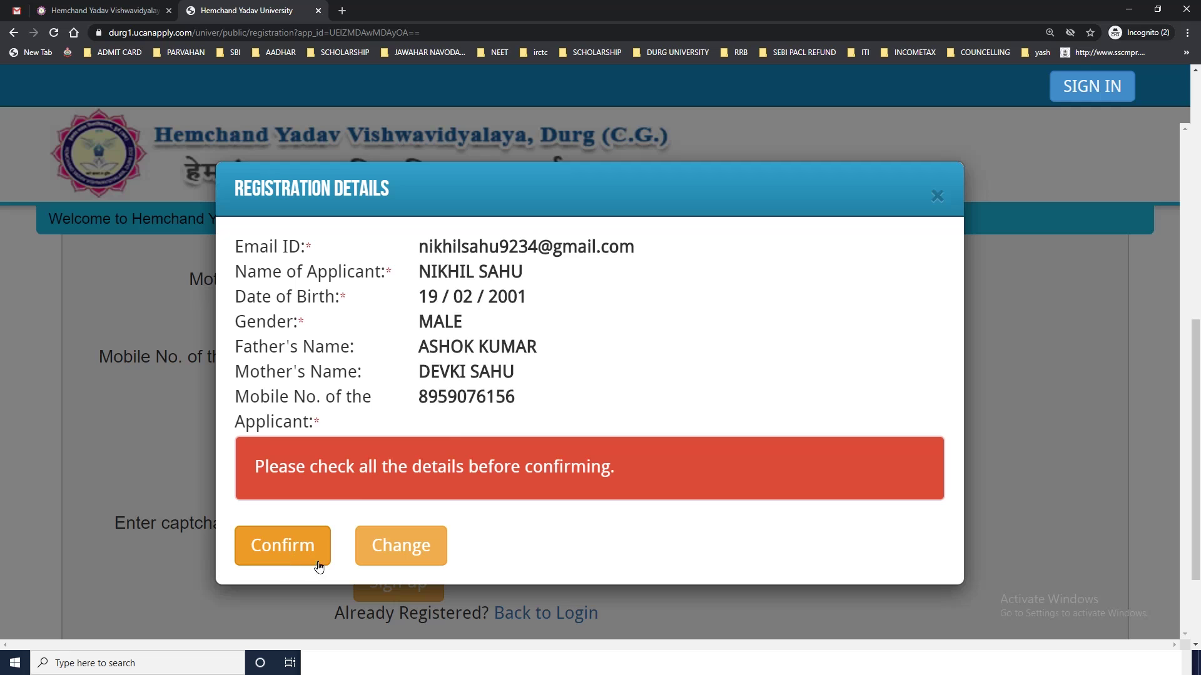
left_click(286, 551)
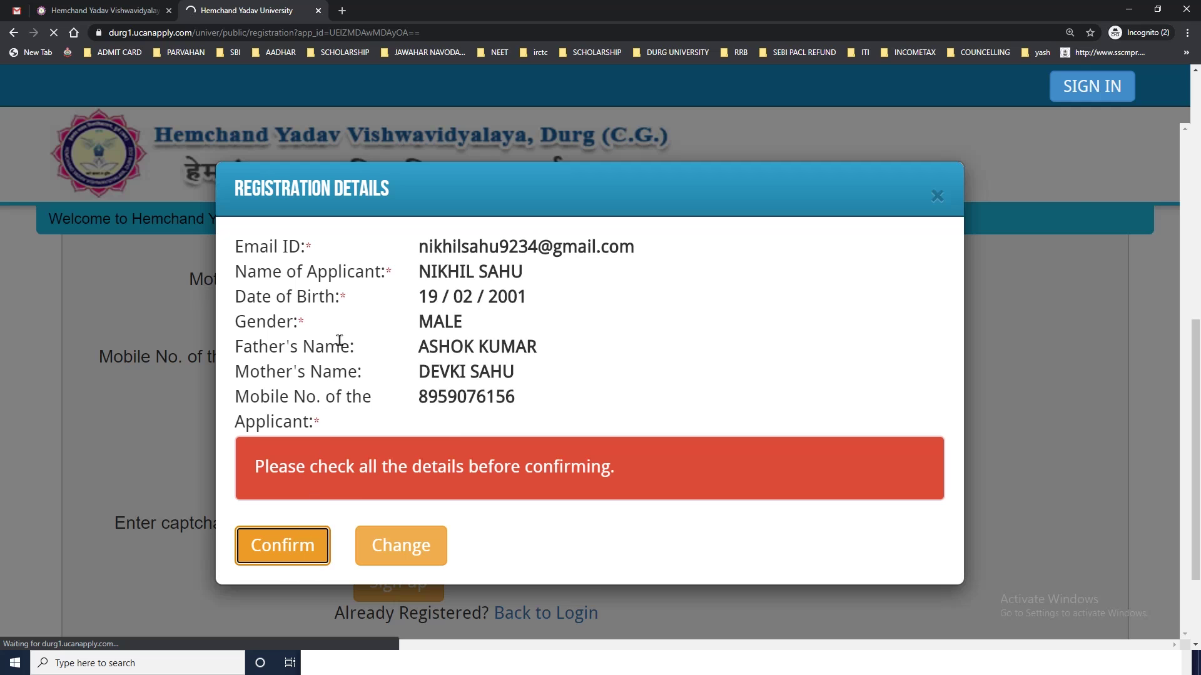
key("ctrl+minus")
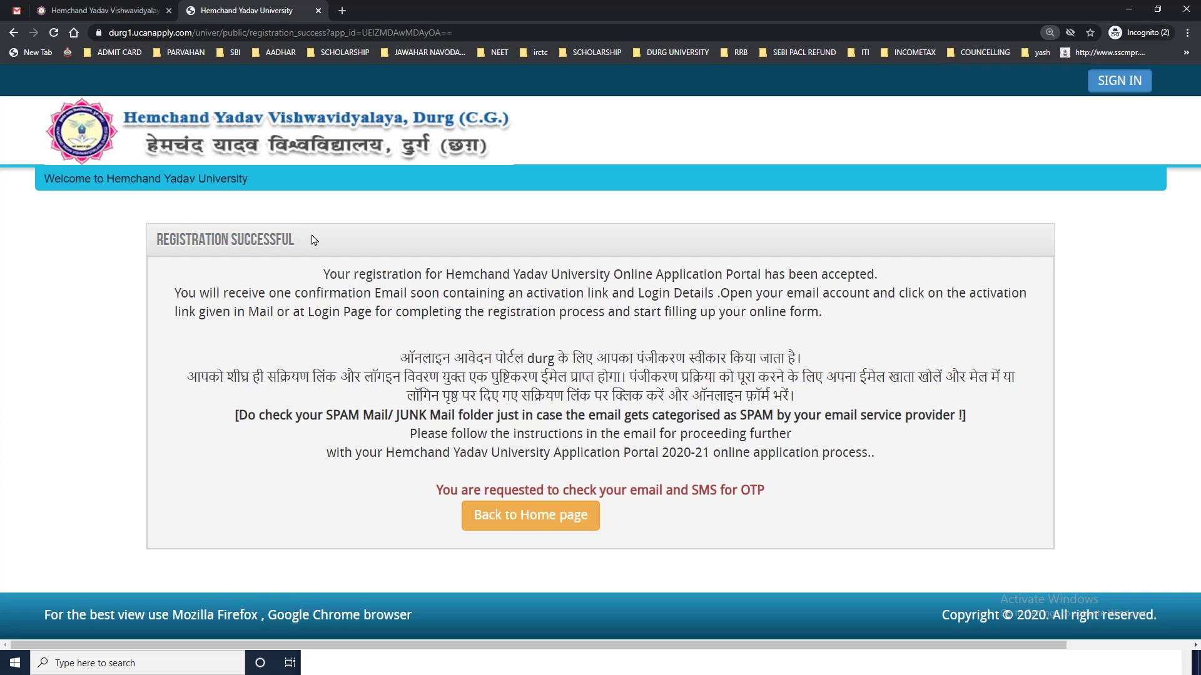
- Read the Registration Successful message, then return to the portal home page
left_click_drag(157, 239, 174, 238)
left_click(137, 244)
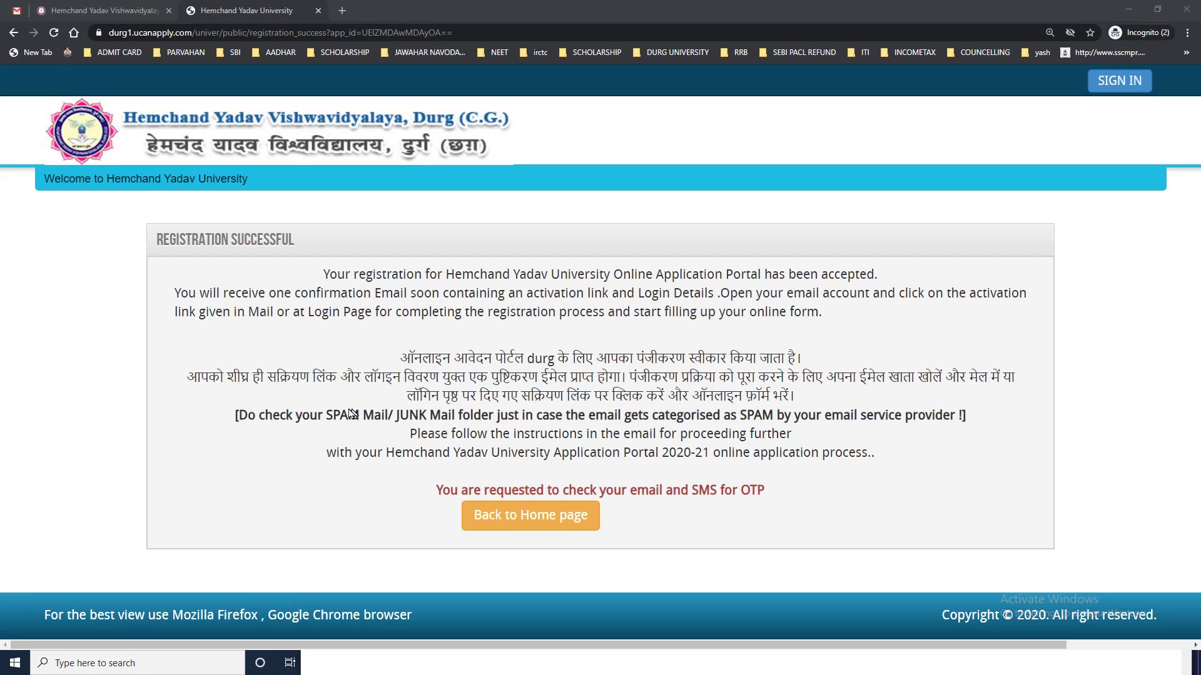
left_click_drag(285, 413, 376, 414)
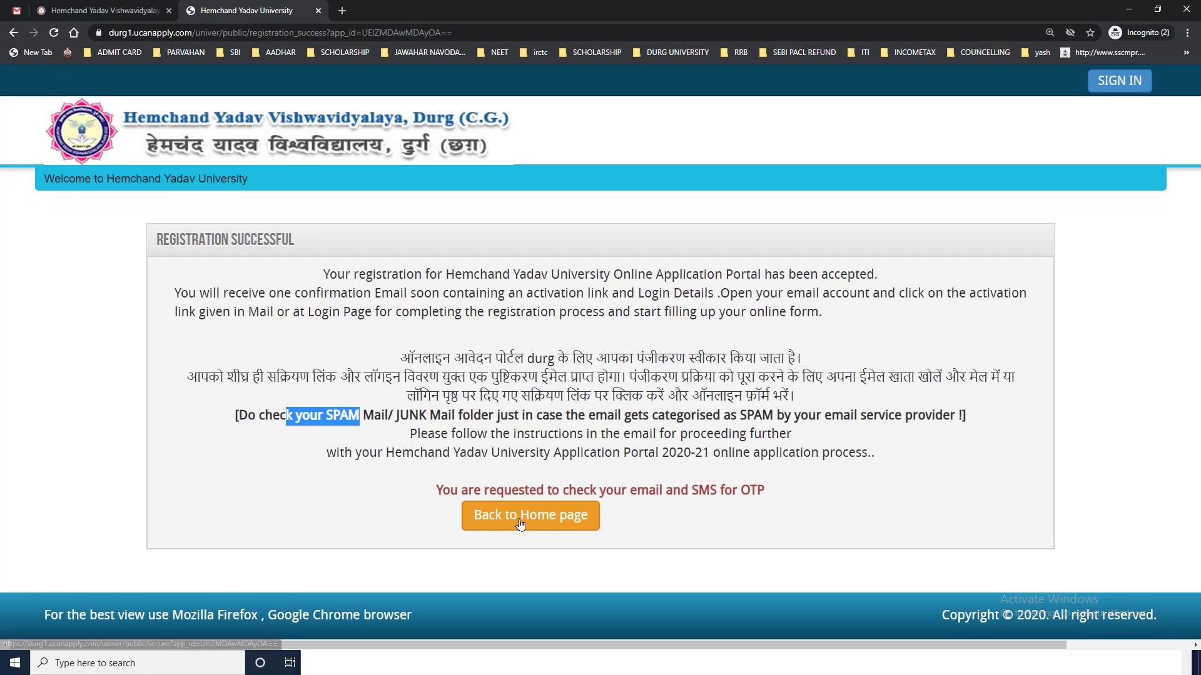
left_click(519, 522)
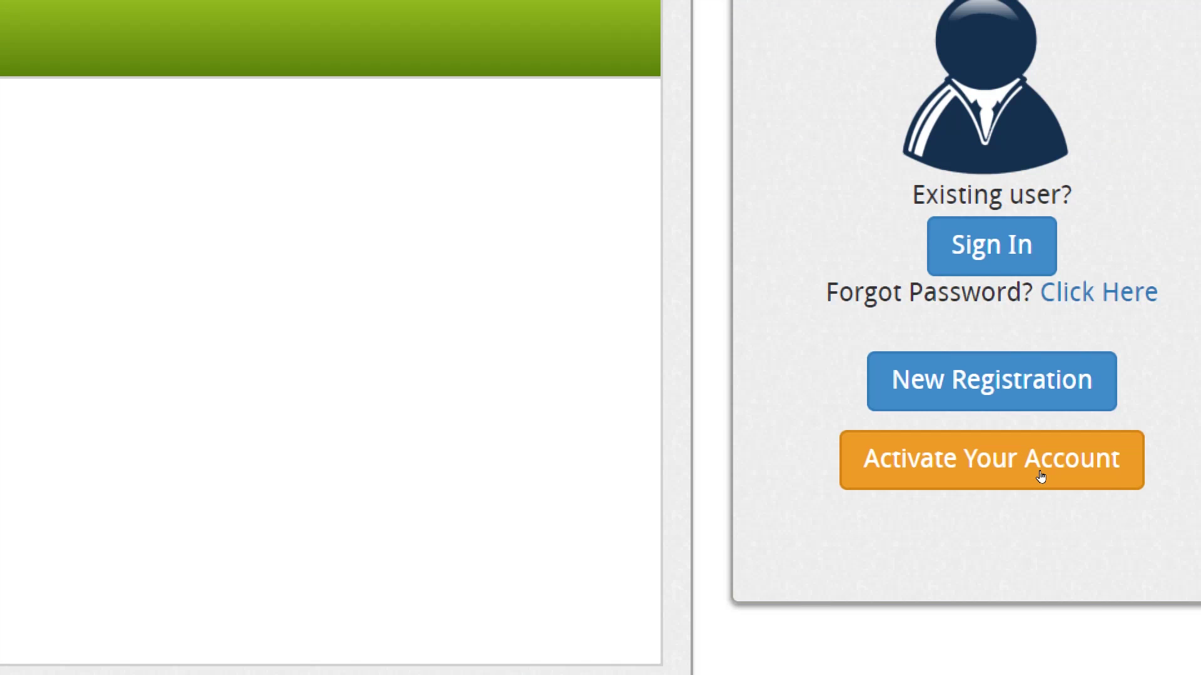
- Activate the account with the registered e-mail as username and the emailed activation code
left_click(1041, 475)
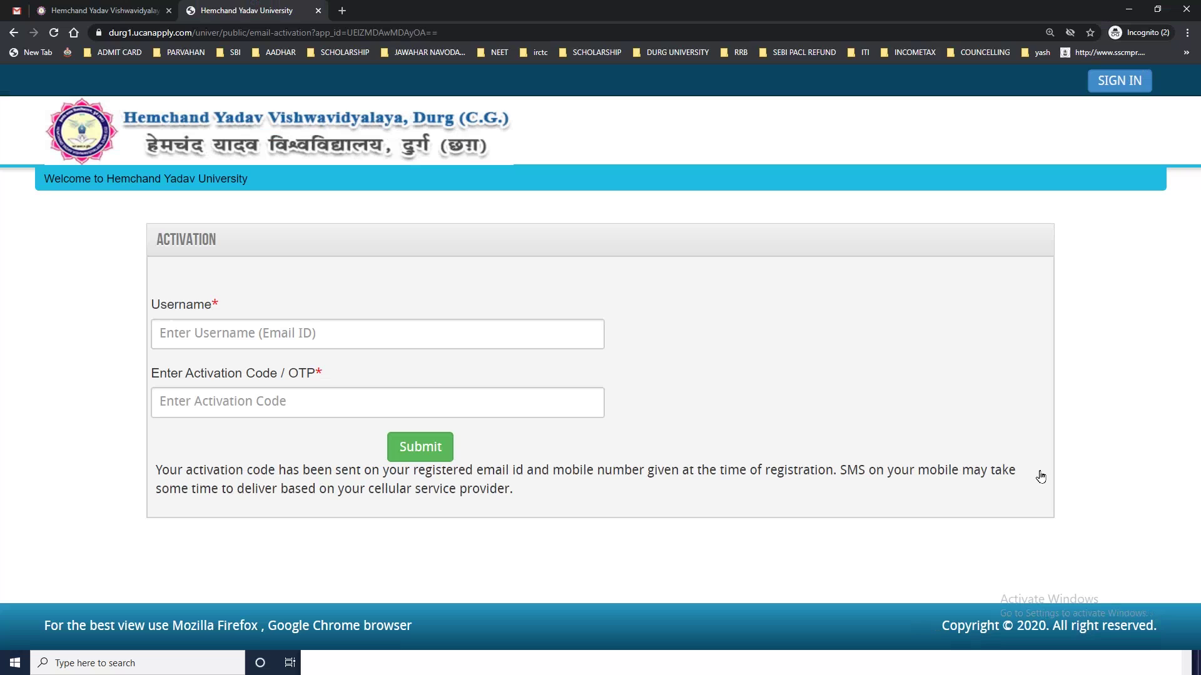
left_click(293, 332)
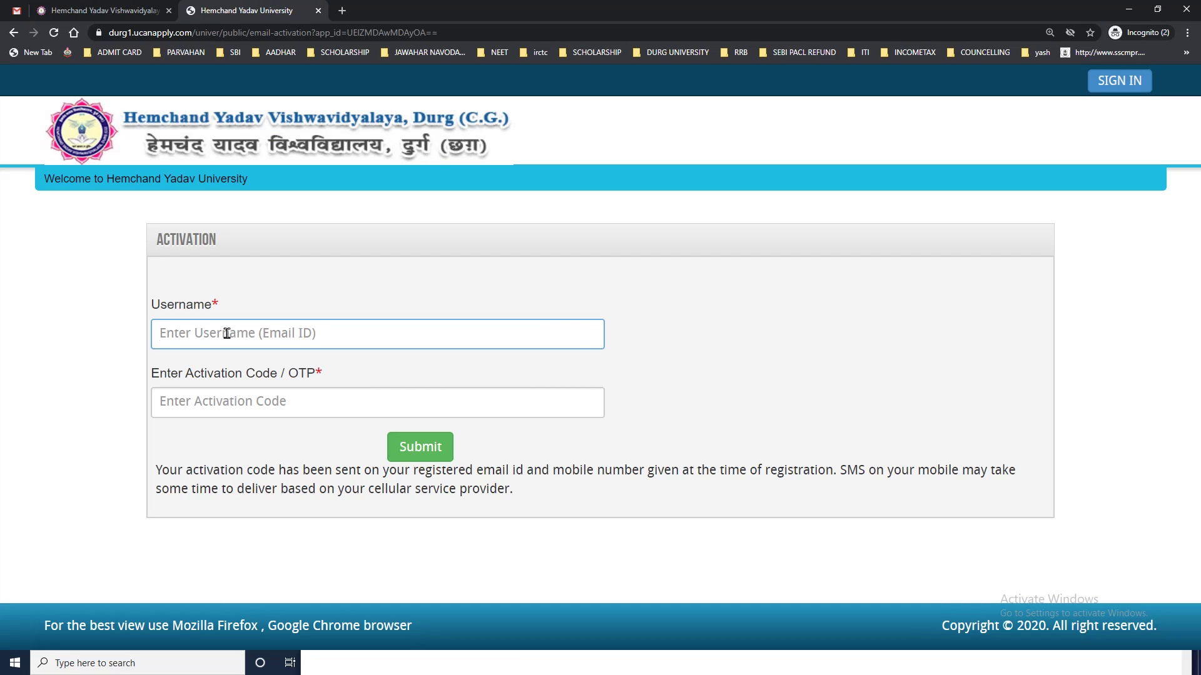
key("super")
key("Escape")
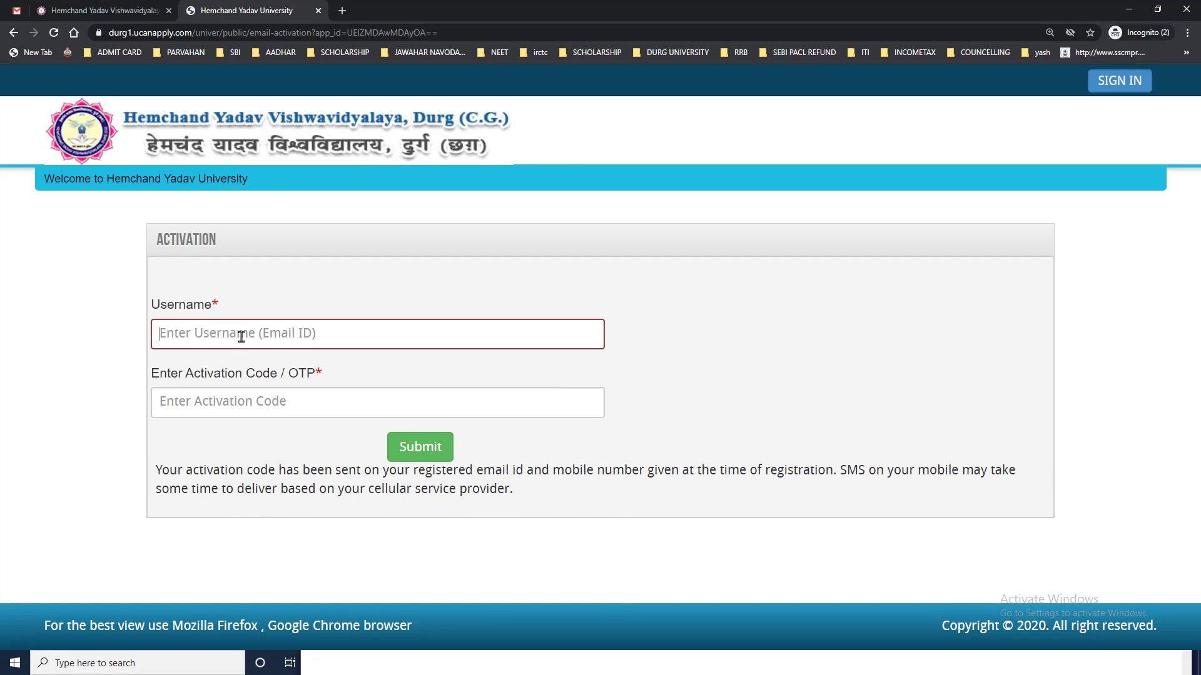
key("ctrl+plus")
key("ctrl+plus")
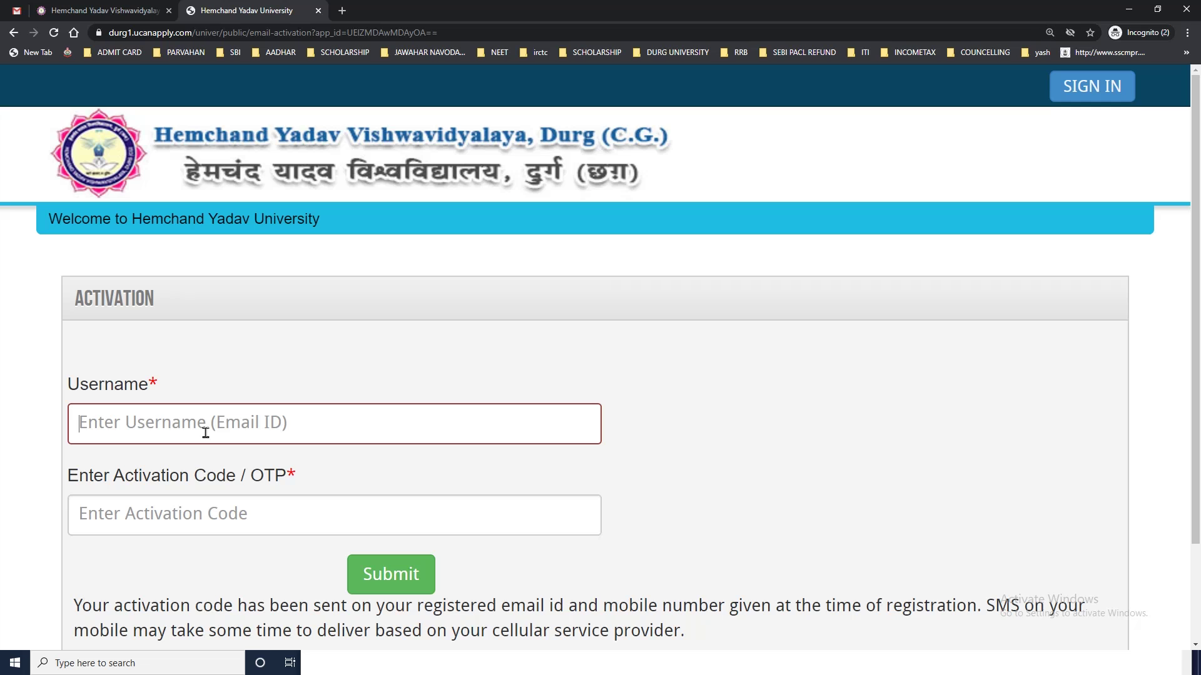
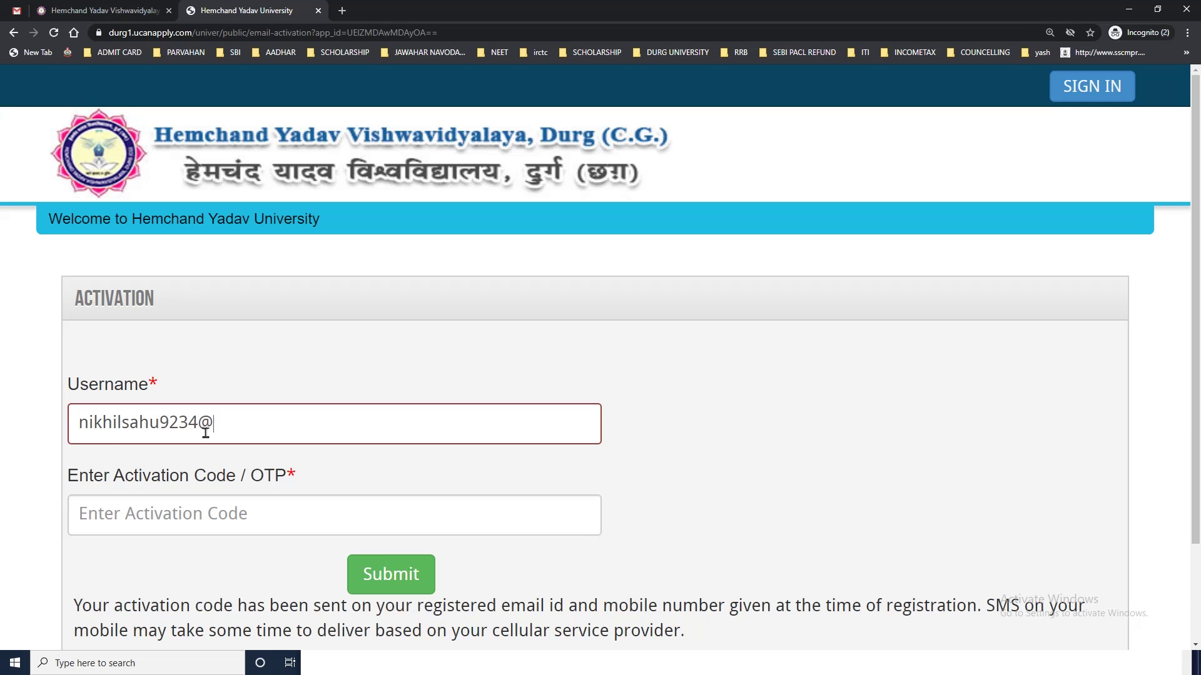
key("Tab")
scroll(382, 507, "down", 1)
left_click(389, 511)
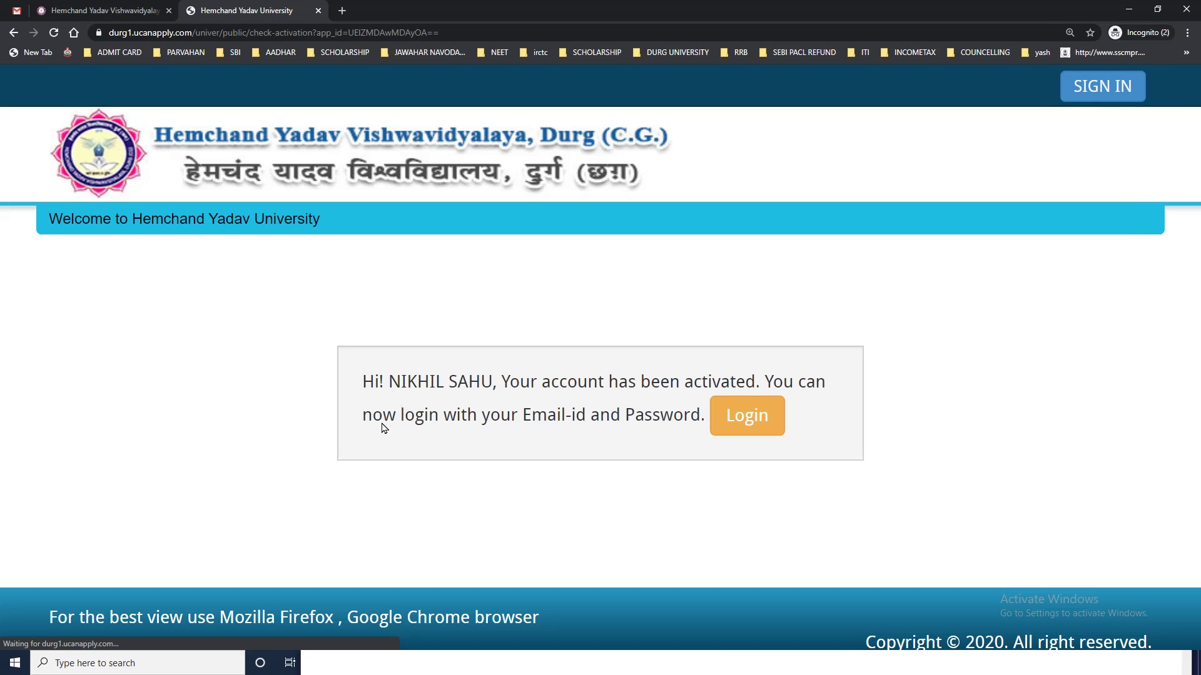
left_click_drag(370, 383, 701, 416)
- Sign in through the Sign In form with the registered e-mail address and password
left_click(746, 415)
left_click(1014, 375)
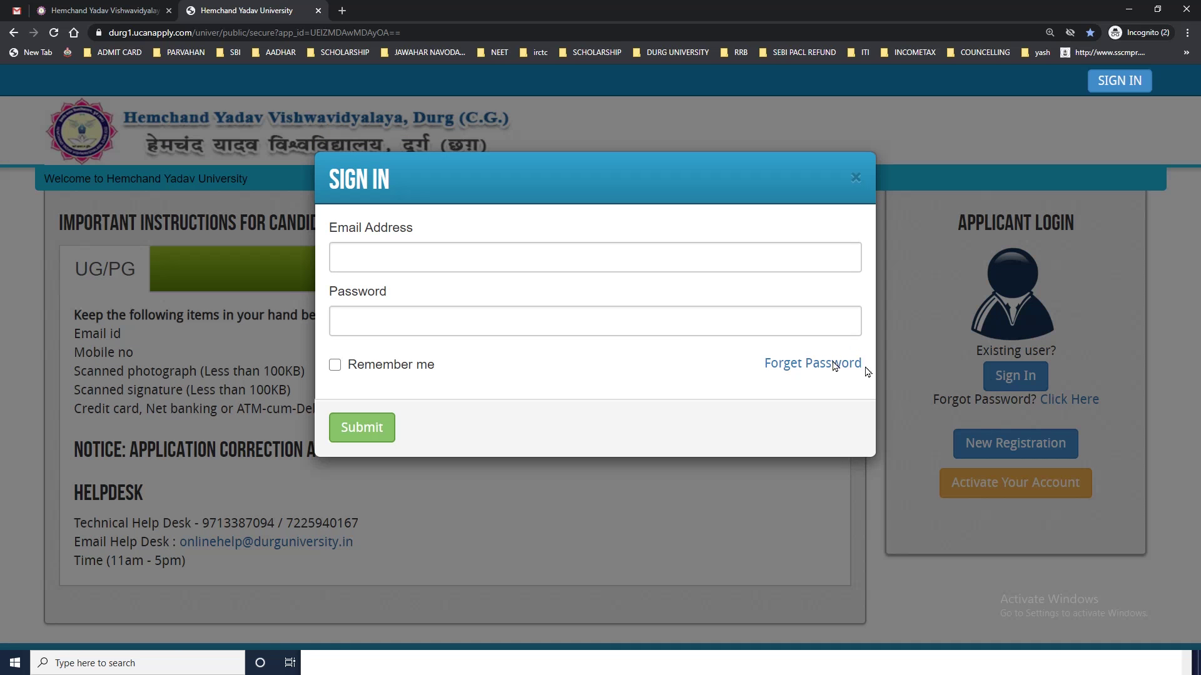
left_click(470, 266)
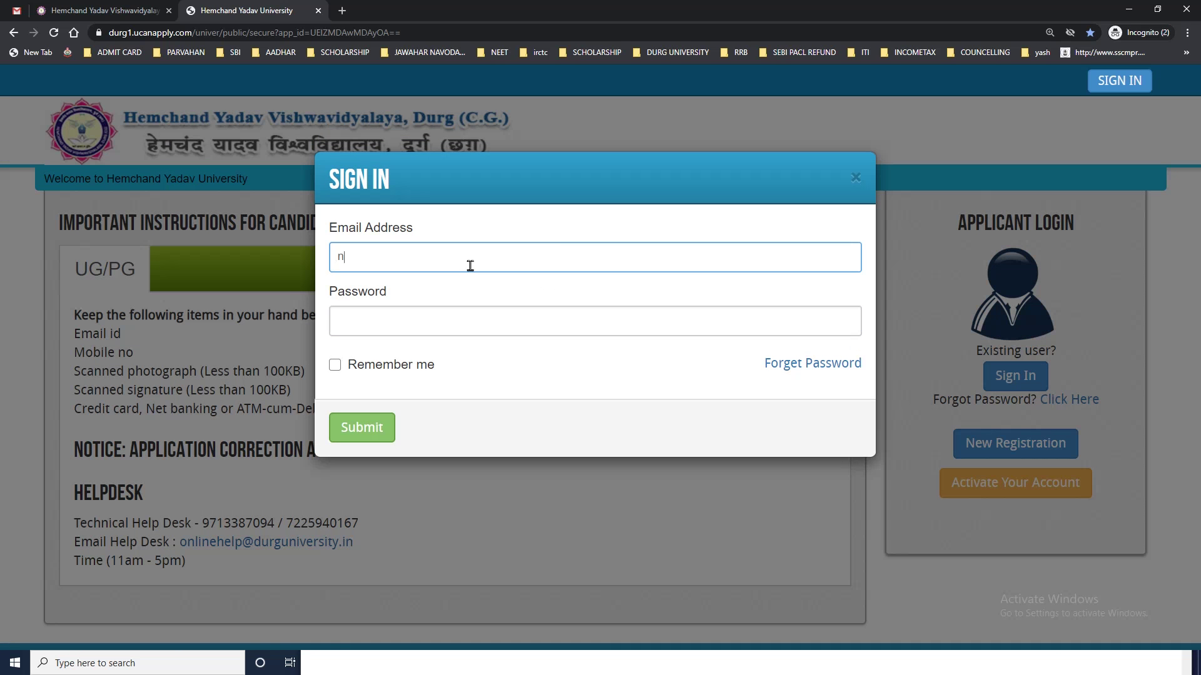
key("ctrl+plus")
key("Tab")
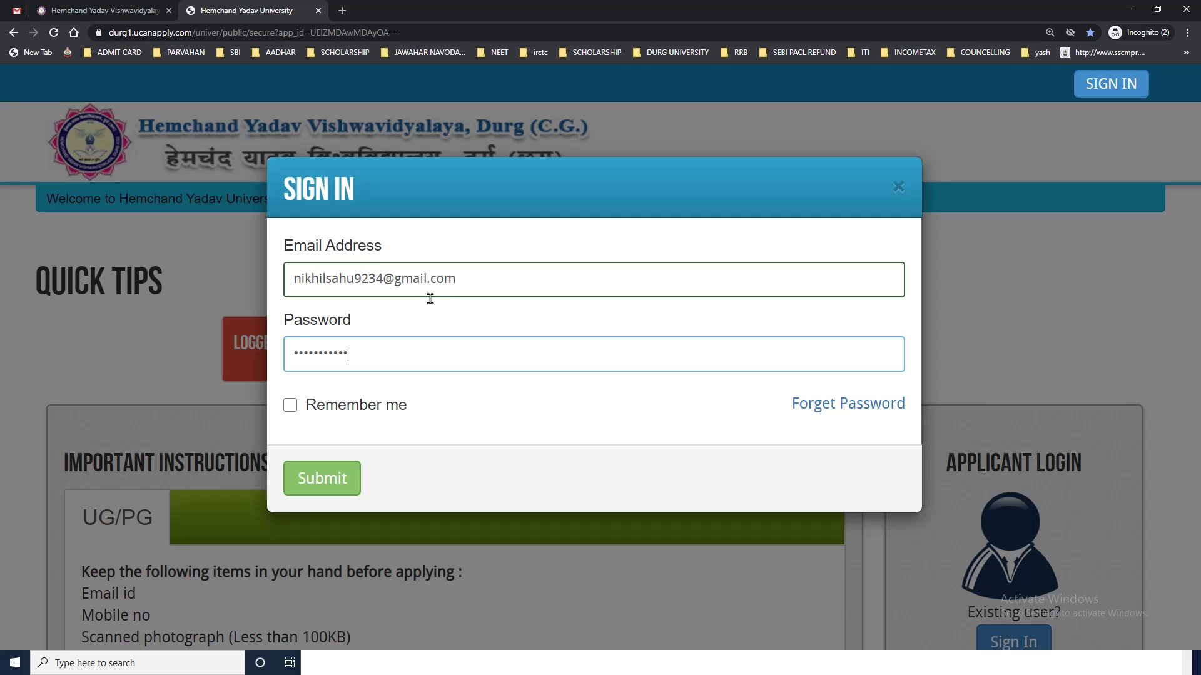
left_click(341, 464)
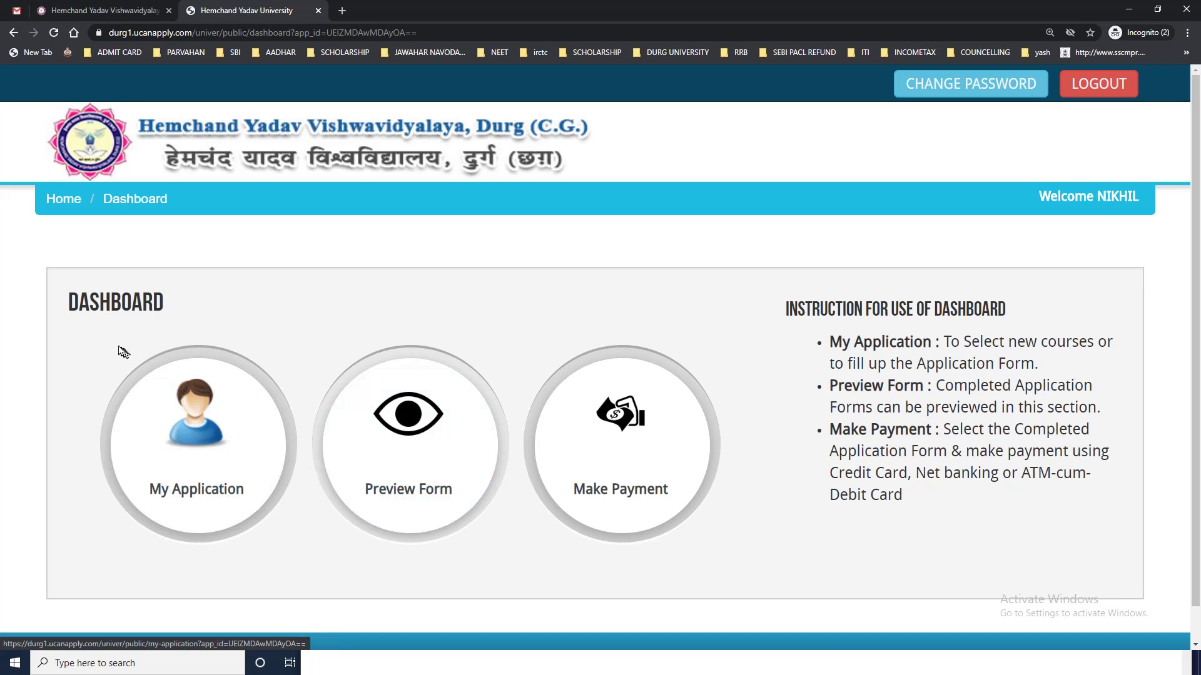
- Look over the applicant Dashboard and its My Application, Preview Form and Make Payment sections
left_click_drag(66, 304, 161, 310)
left_click(309, 321)
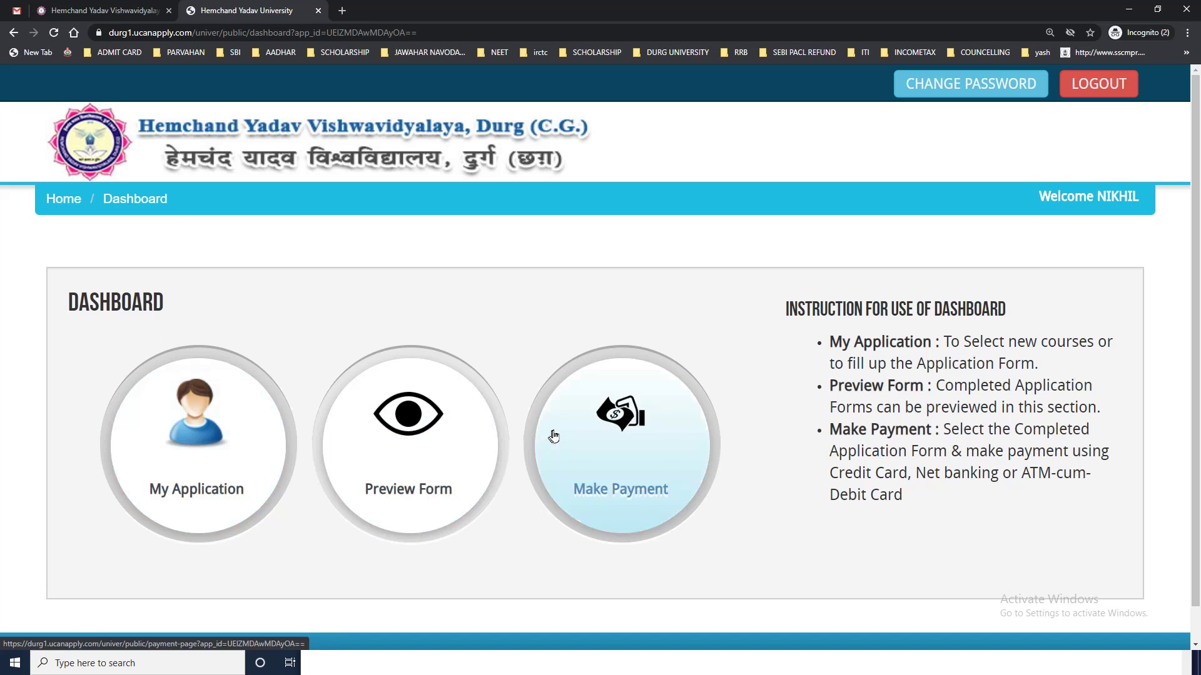
scroll(554, 435, "down", 1)
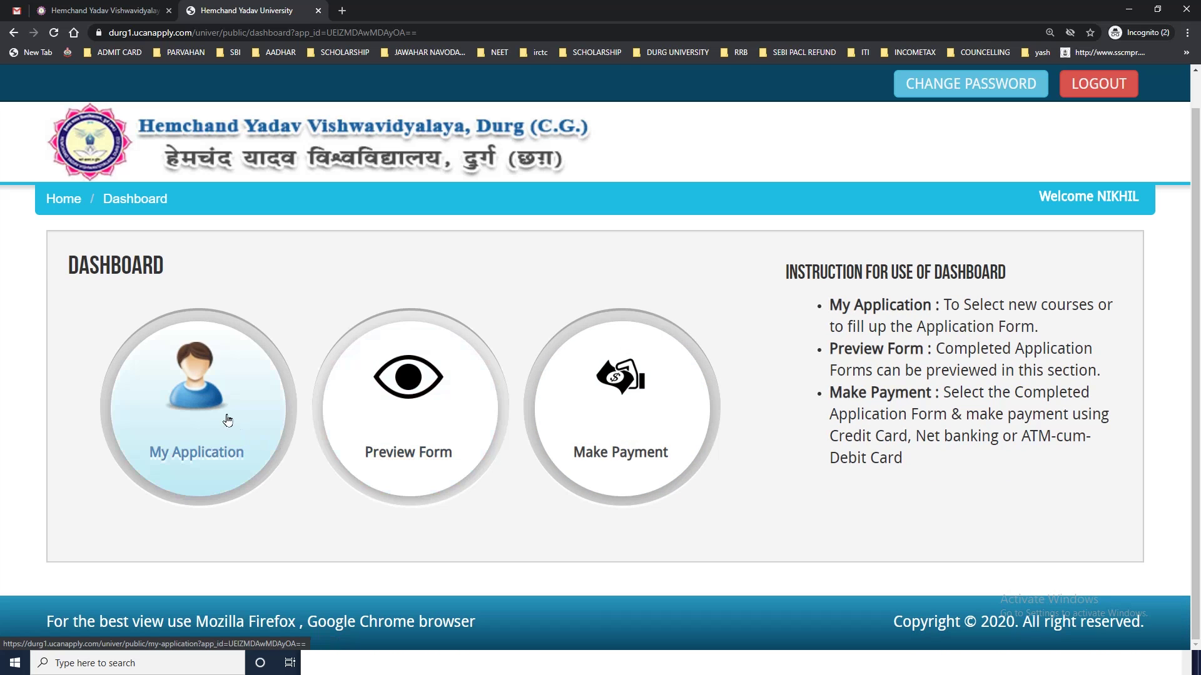
- Open My Application and filter the School/College list by 'gov'
left_click(206, 398)
scroll(250, 394, "down", 1)
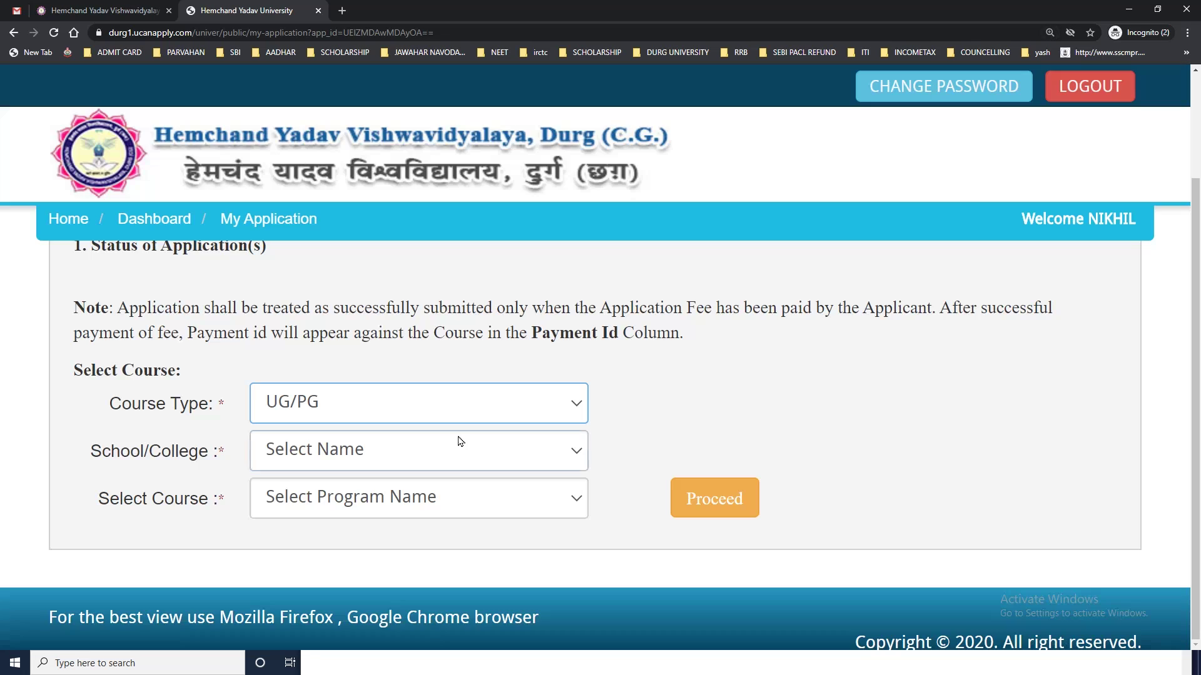
left_click(305, 455)
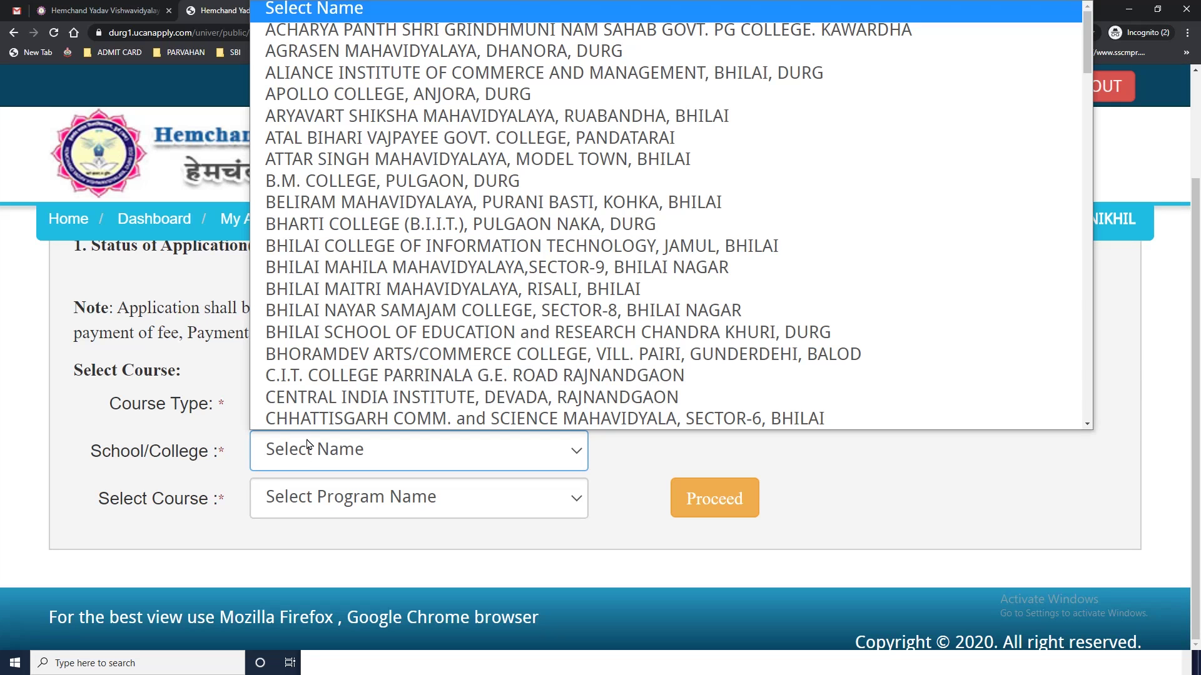
type("gov")
key("Down")
key("Down")
key("Down")
key("Down")
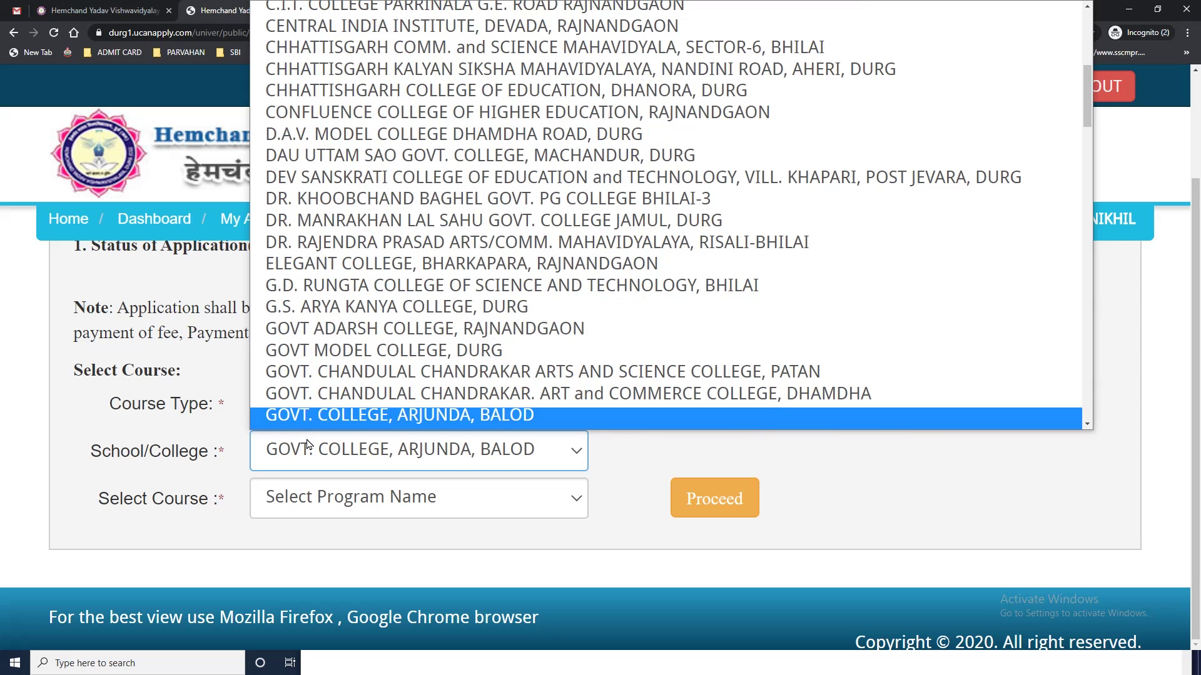
key("Down")
key("Down")
key("Down")
key("Down")
key("Down")
key("Down")
key("Down")
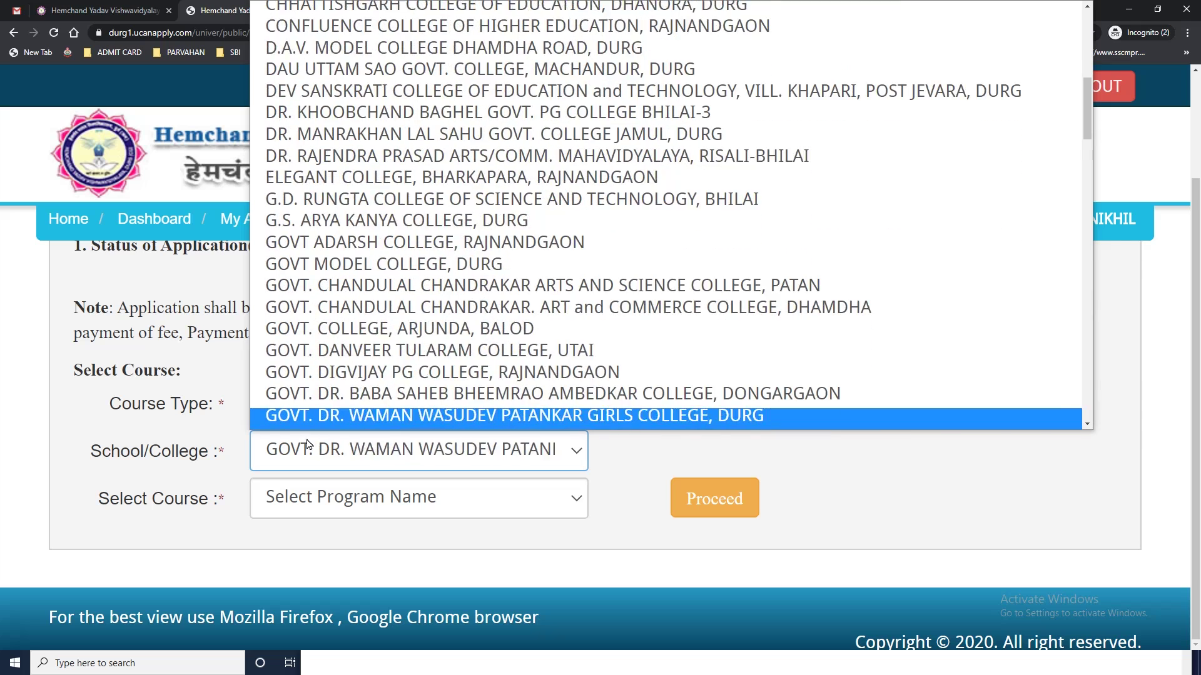
key("Up")
key("Up")
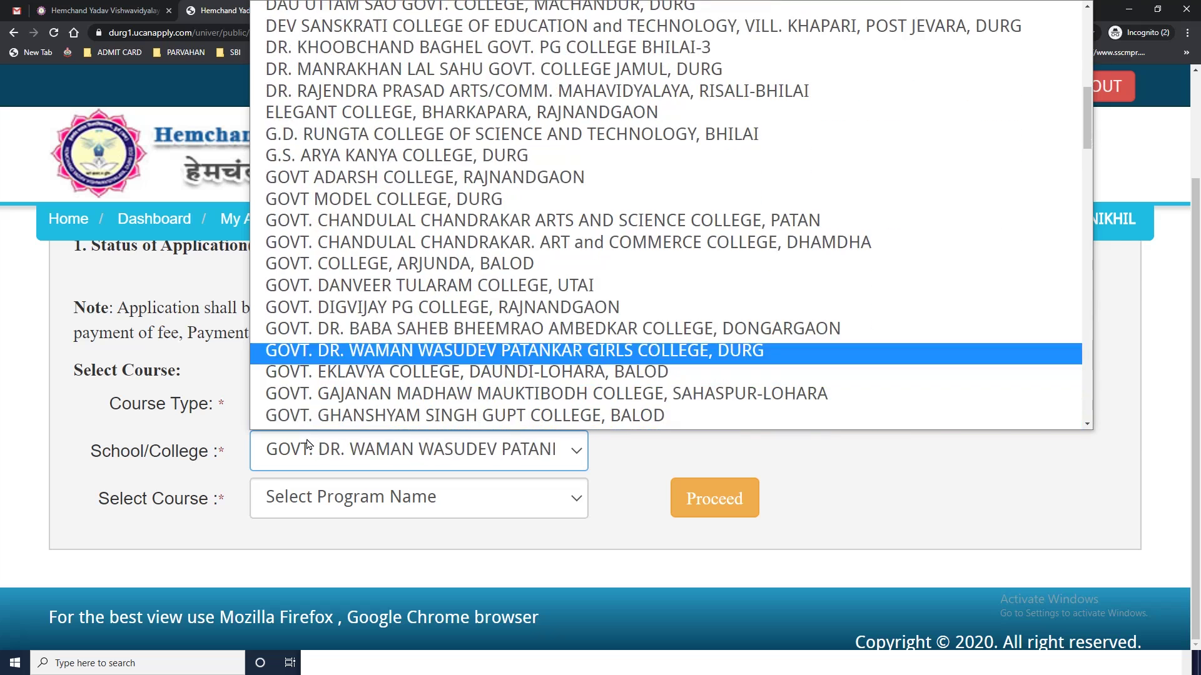
- Select Govt. Vishwanath Yadav Tamaskar Autonomous College, Durg and the Bachelor of Arts course
key("Down")
key("Down")
key("Down")
key("Down")
key("Down")
key("Down")
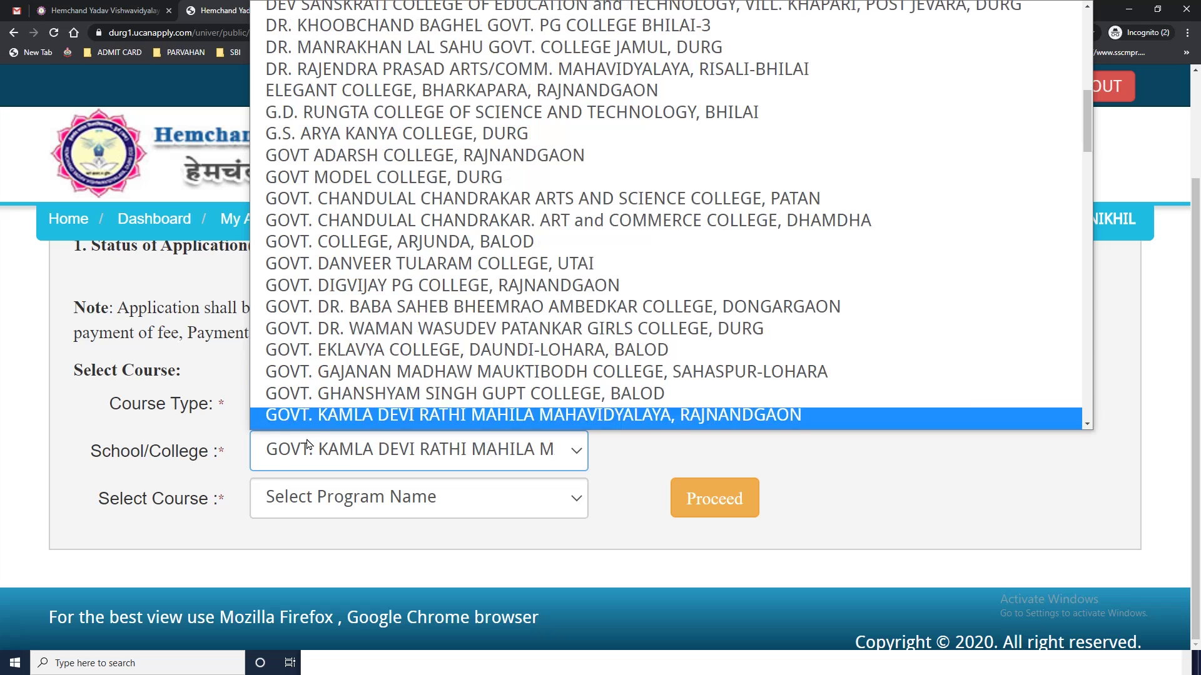
key("Down")
key("Down")
key("Down")
key("Down")
key("Down")
key("Down")
key("Down")
key("Down")
key("Down")
key("Down")
key("Down")
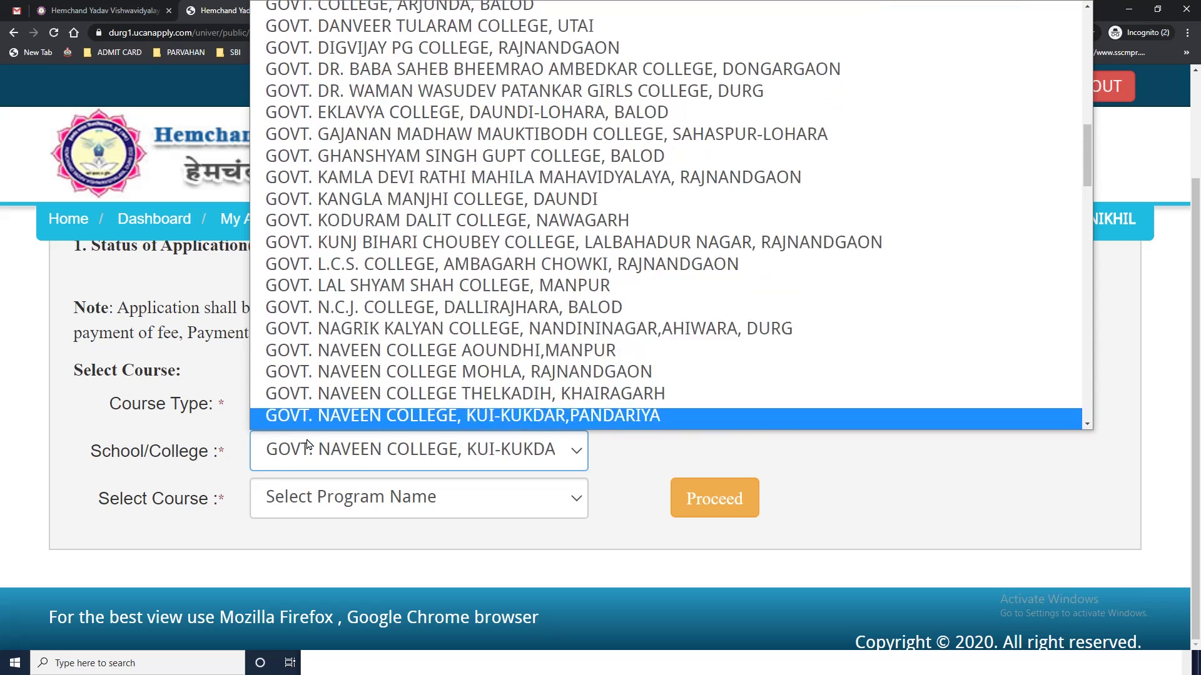
key("Down")
key("Down")
key("Down")
key("Down")
key("Down")
key("Down")
key("Down")
key("Down")
key("Down")
key("Down")
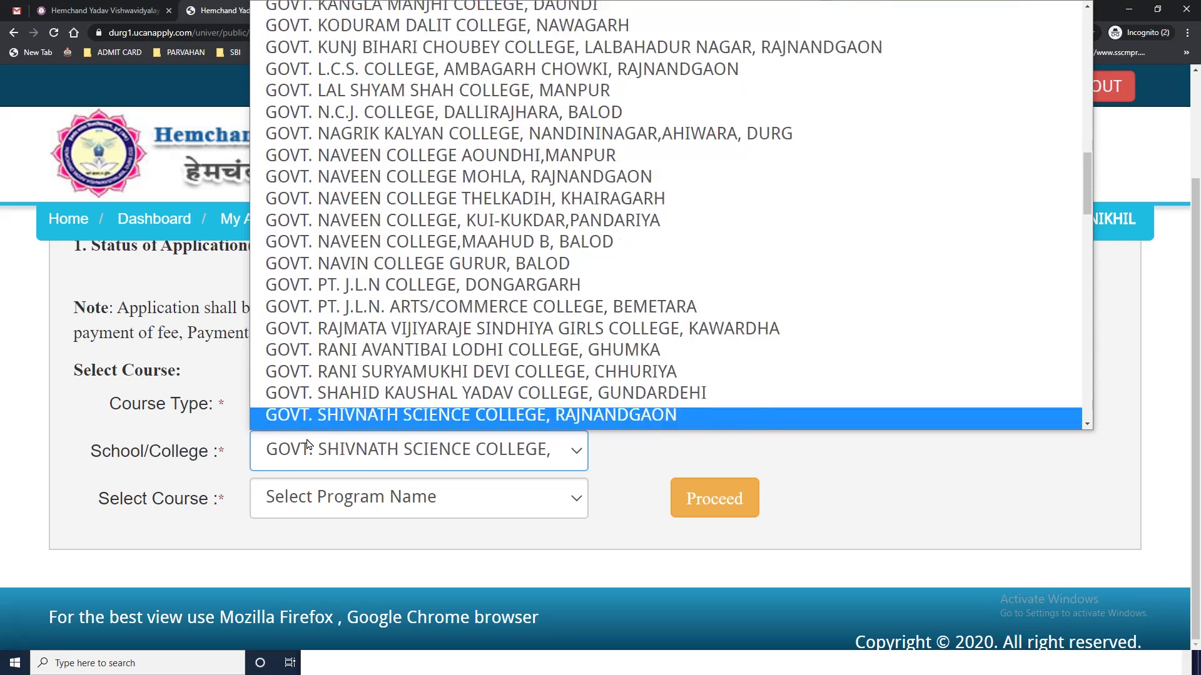
key("Down")
key("Down")
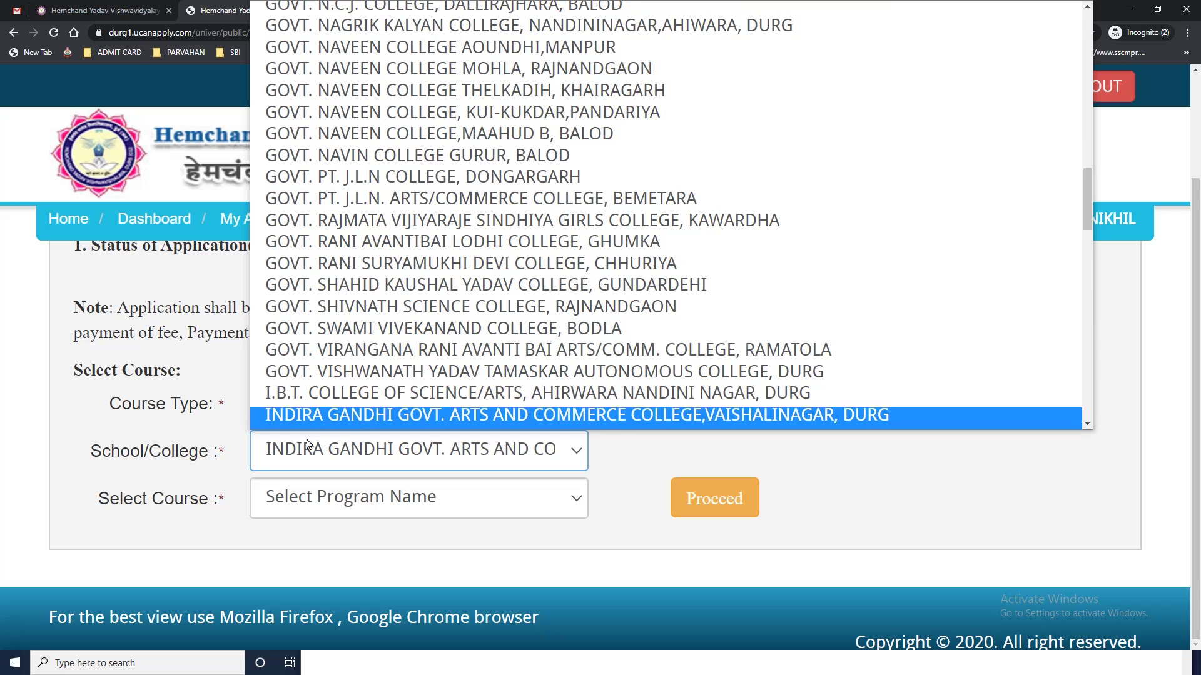
key("Up")
key("Up")
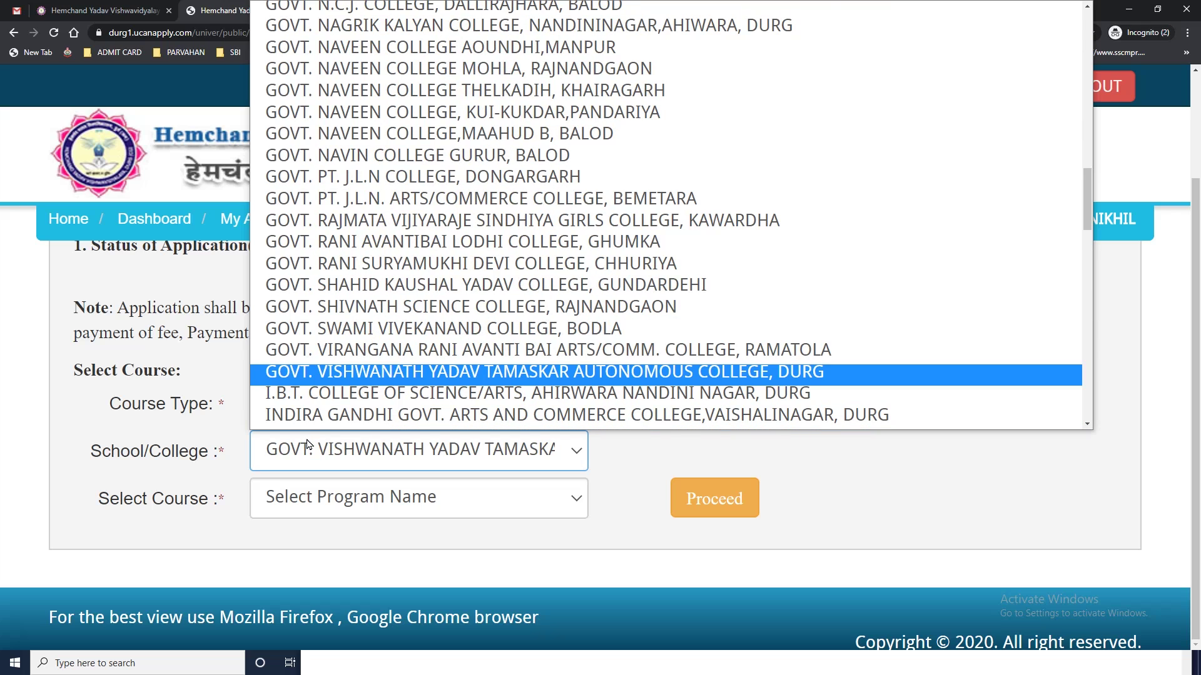
key("Return")
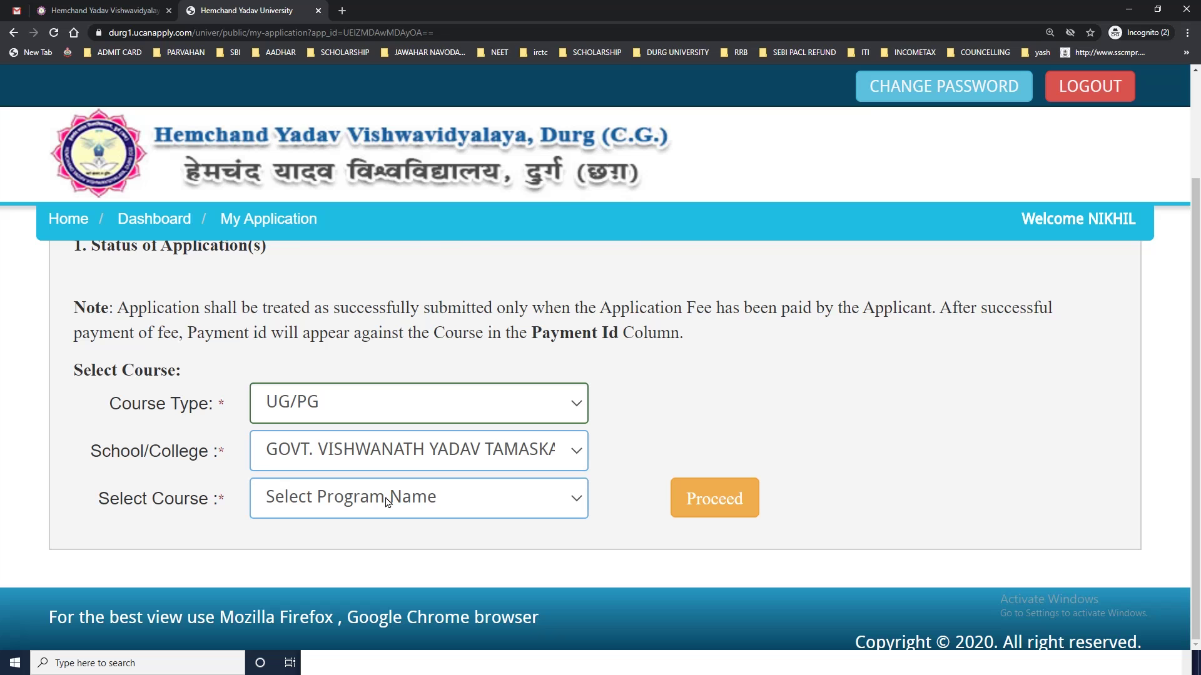
left_click(389, 498)
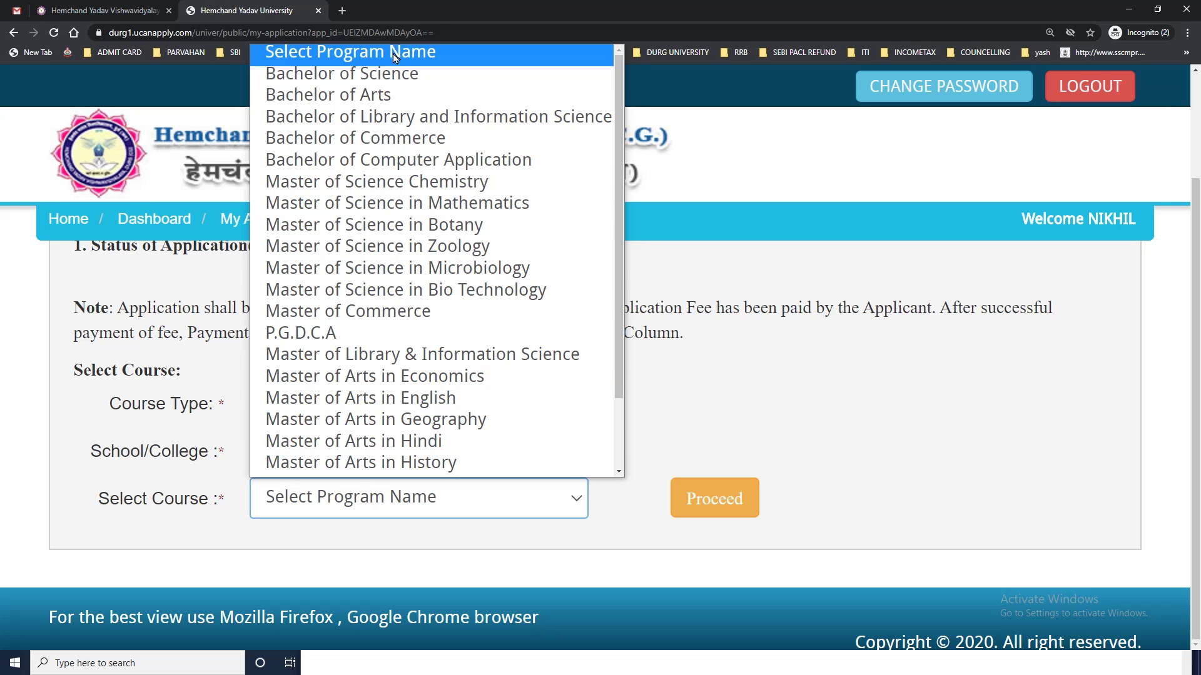
left_click(376, 95)
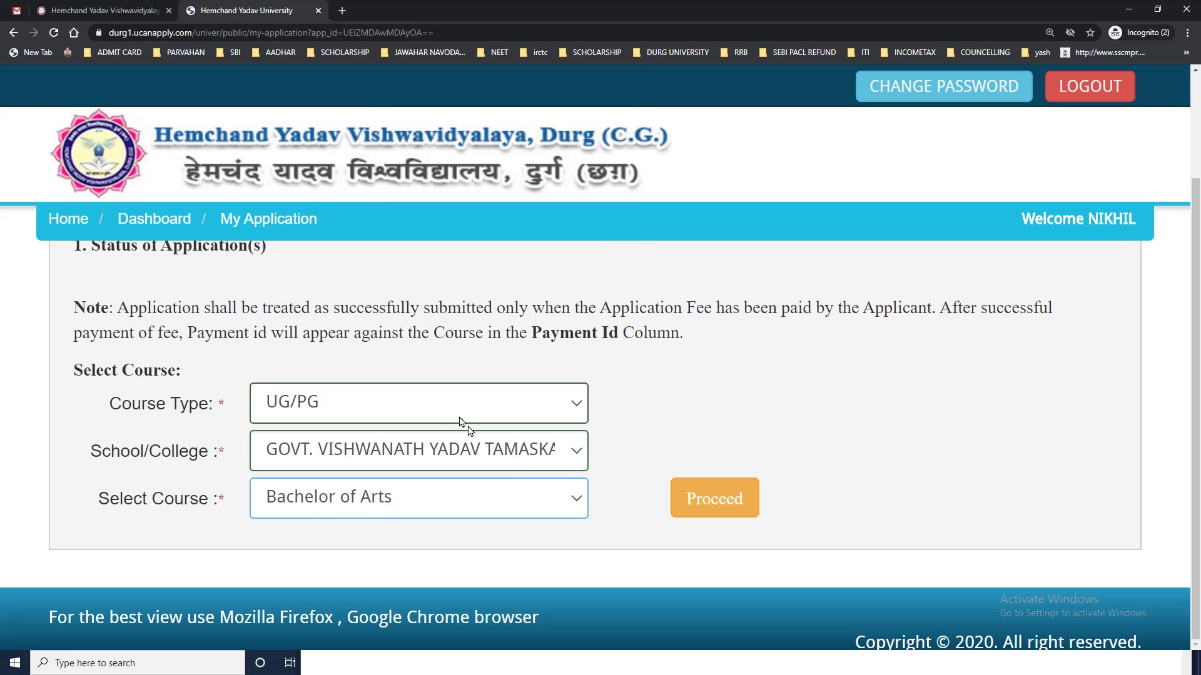
- Proceed, accept the eligibility criteria, and add the Bachelor of Arts course
left_click(715, 498)
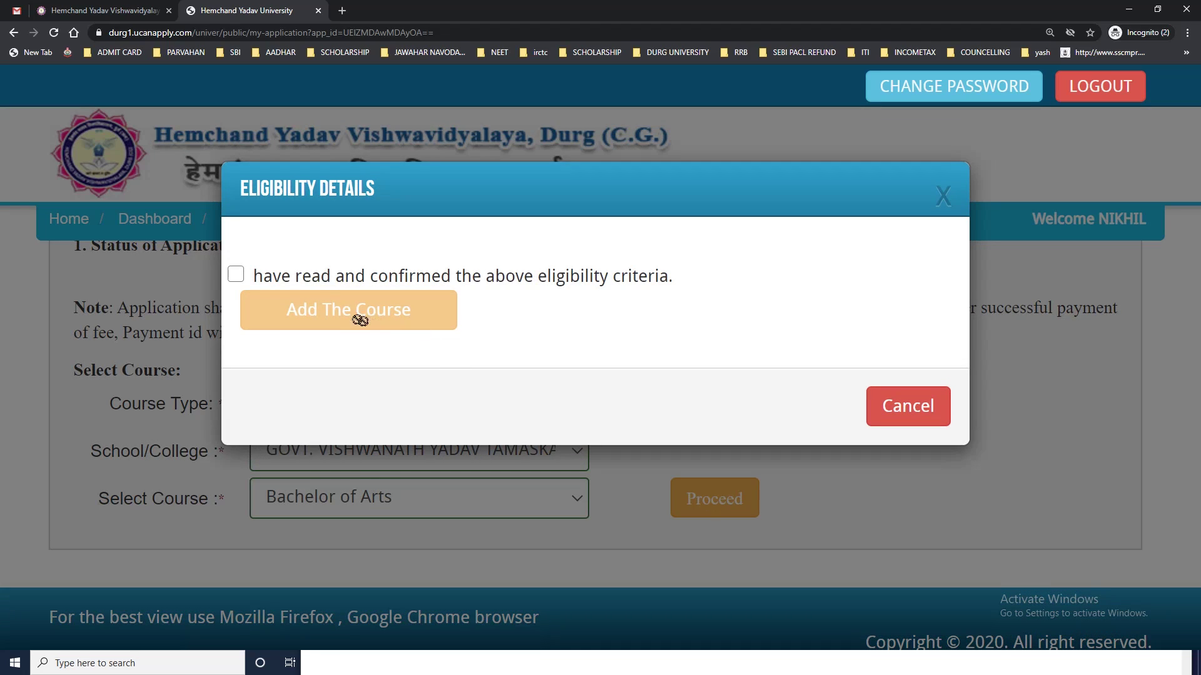
left_click(236, 274)
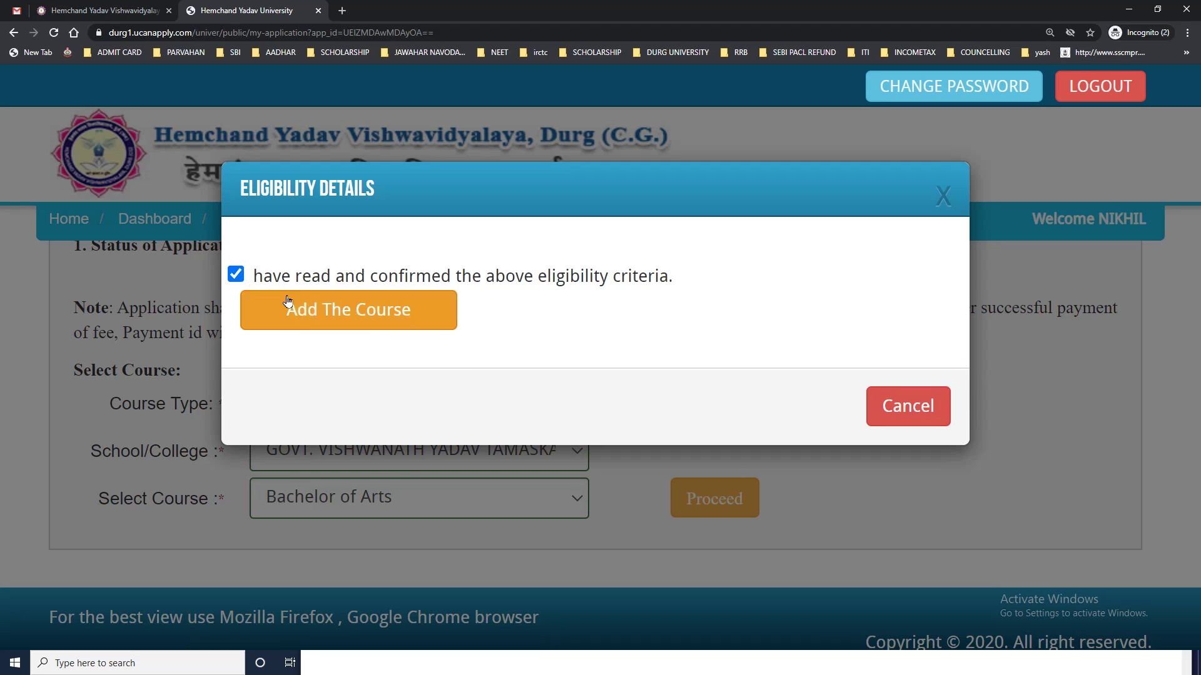
left_click(341, 316)
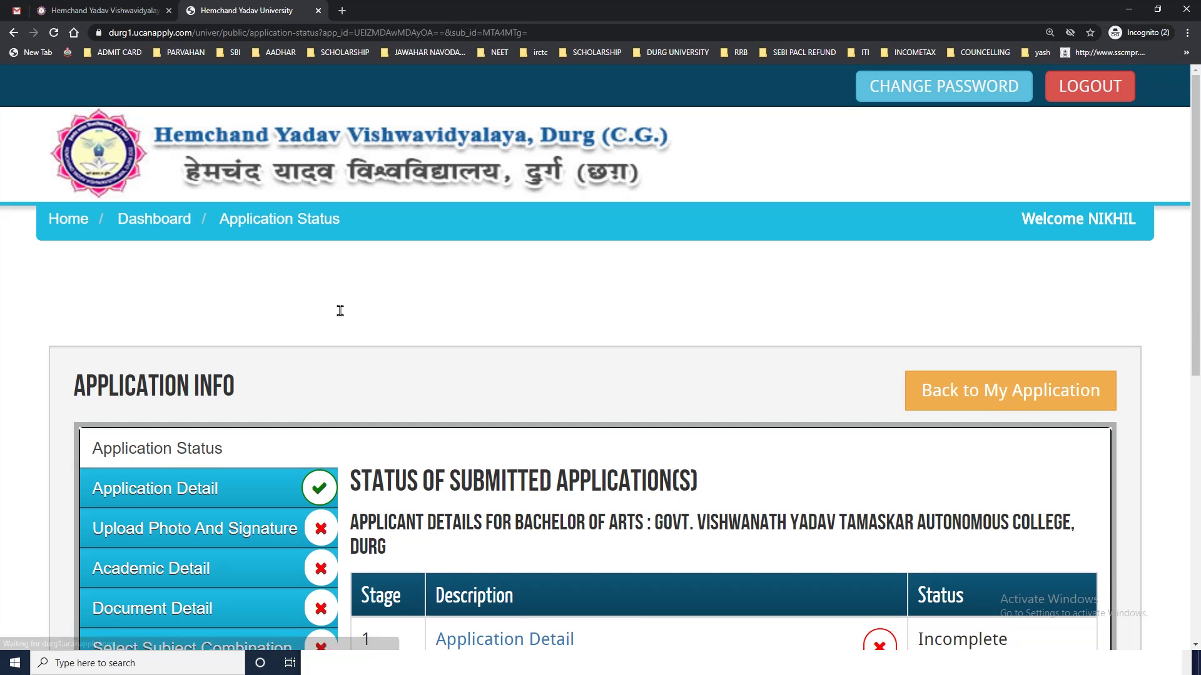
- Review the Application Info status table listing all six stages as Incomplete
key("ctrl+minus")
key("ctrl+minus")
key("ctrl+minus")
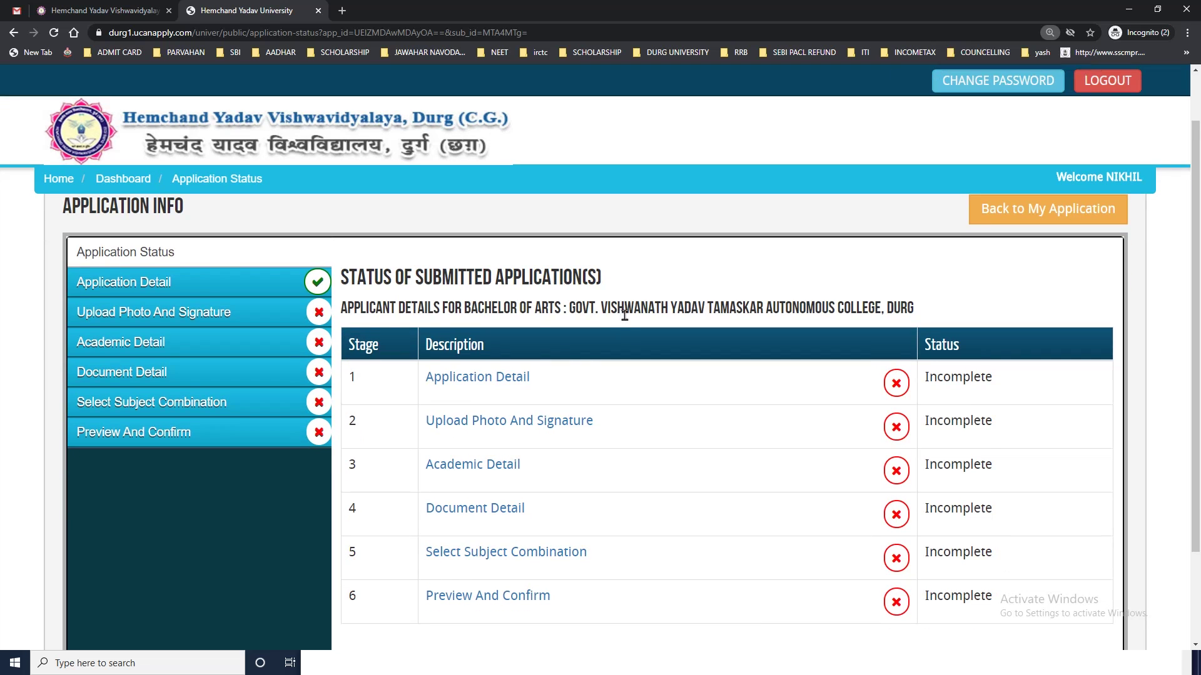
scroll(695, 340, "up", 1)
left_click_drag(72, 269, 192, 270)
left_click(305, 285)
scroll(434, 317, "down", 2)
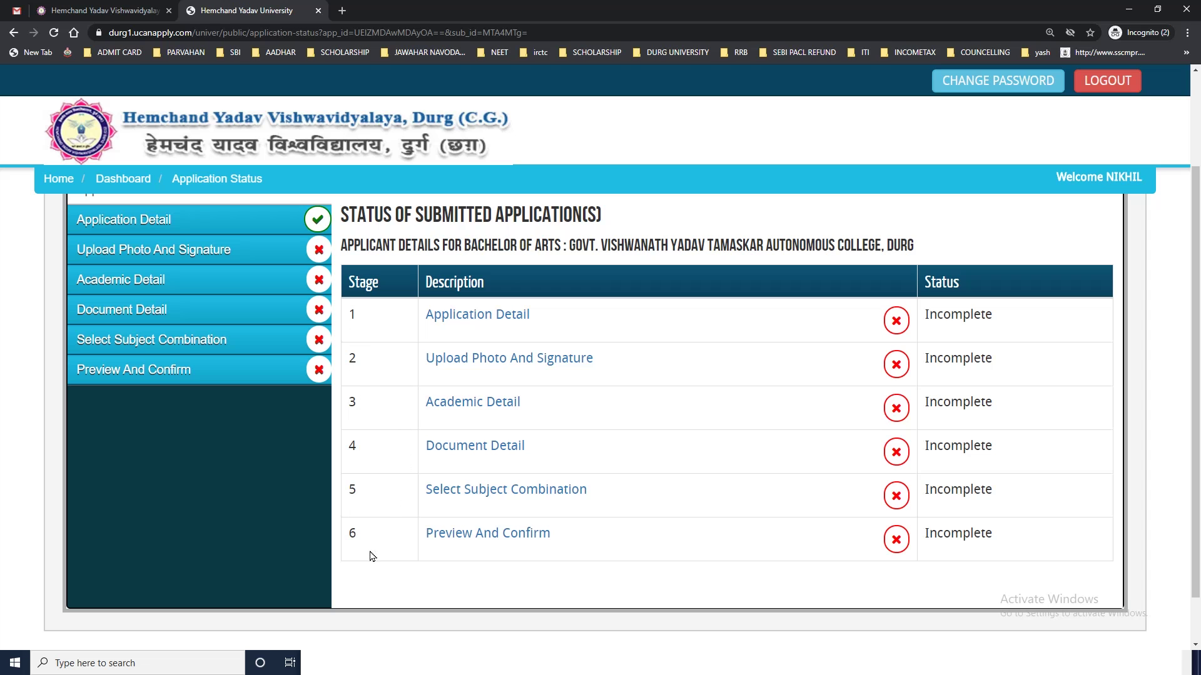
scroll(271, 341, "up", 2)
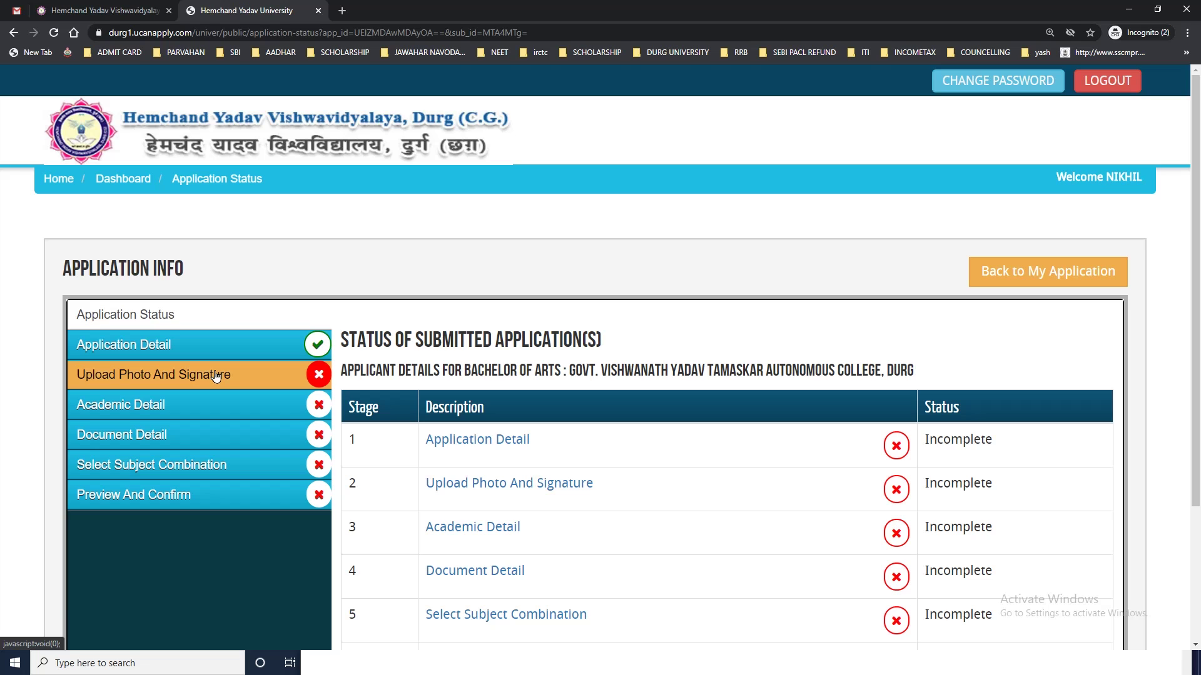
- In Application Detail, set category to OBC (Non Creamy Layer) and Physically Challenged to No
left_click(183, 344)
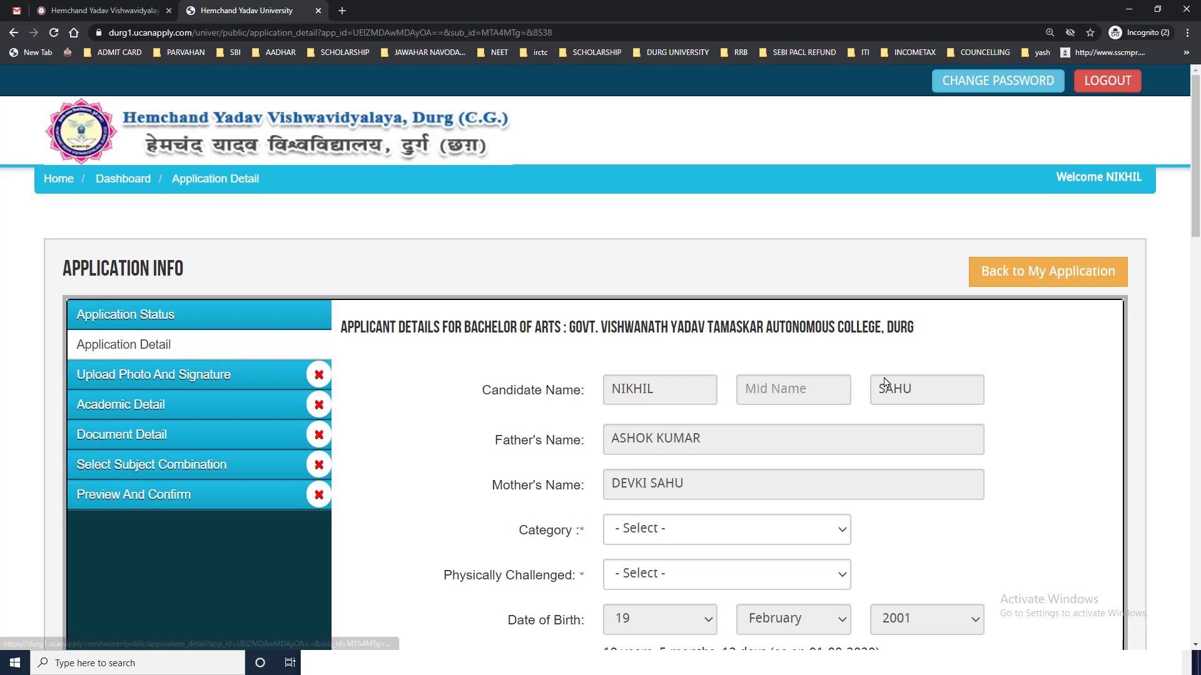
scroll(938, 392, "down", 1)
scroll(1192, 210, "down", 1)
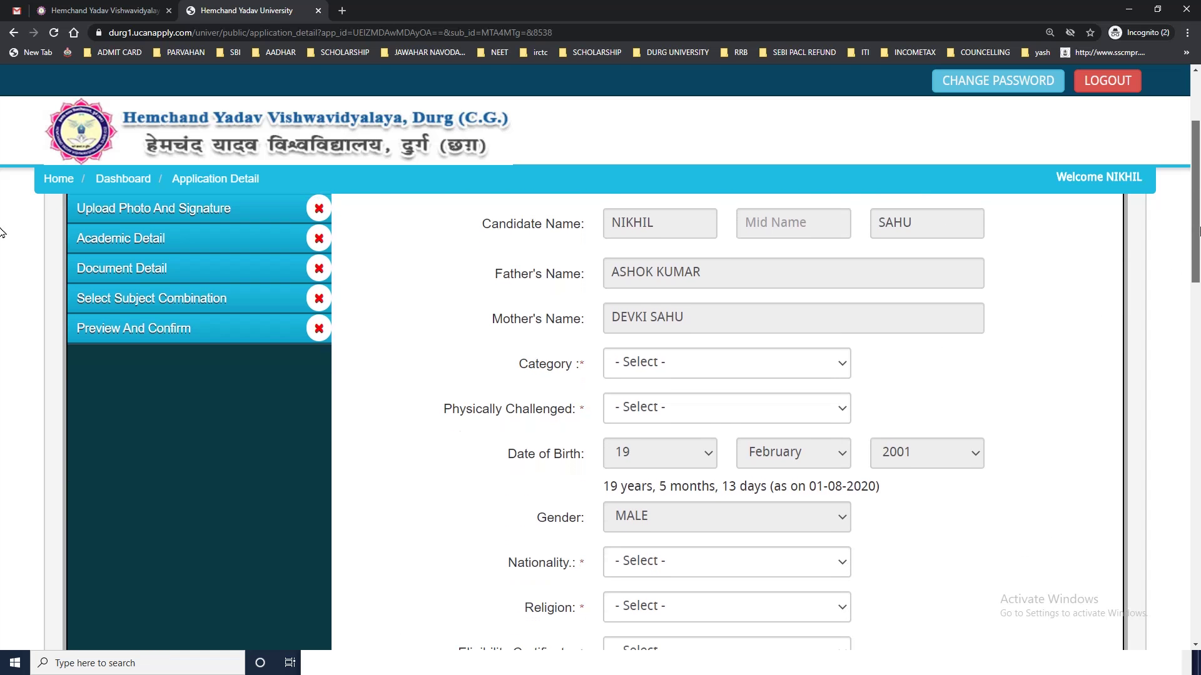
left_click_drag(341, 225, 933, 224)
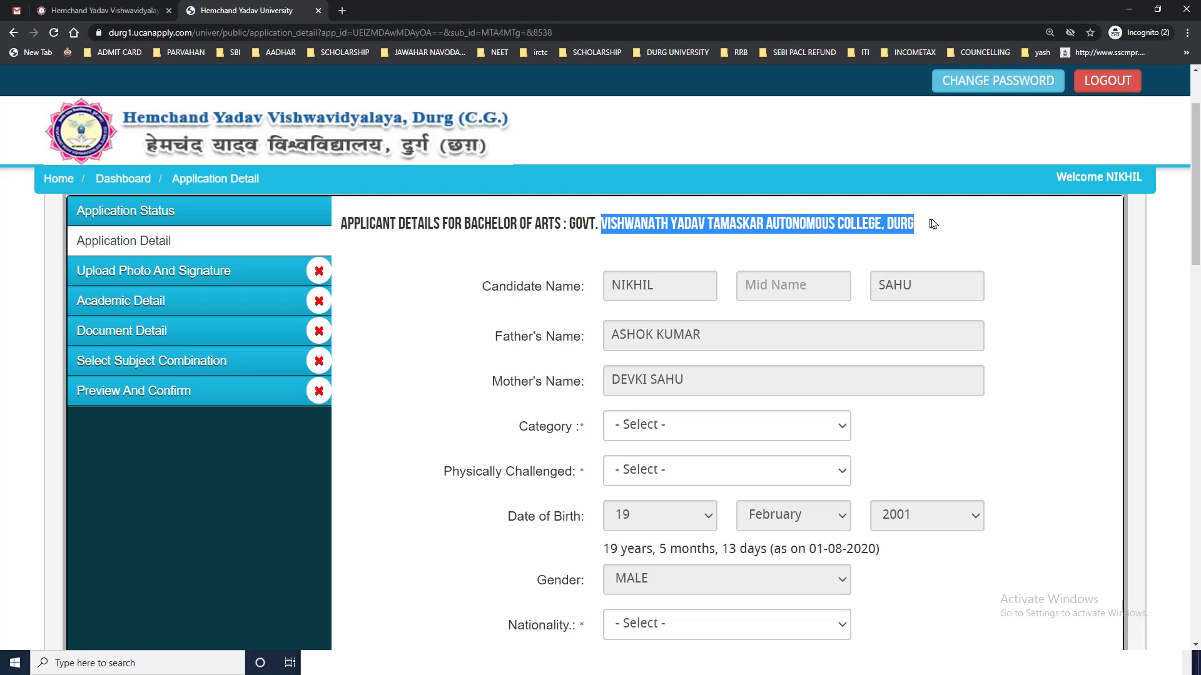
scroll(1168, 233, "down", 1)
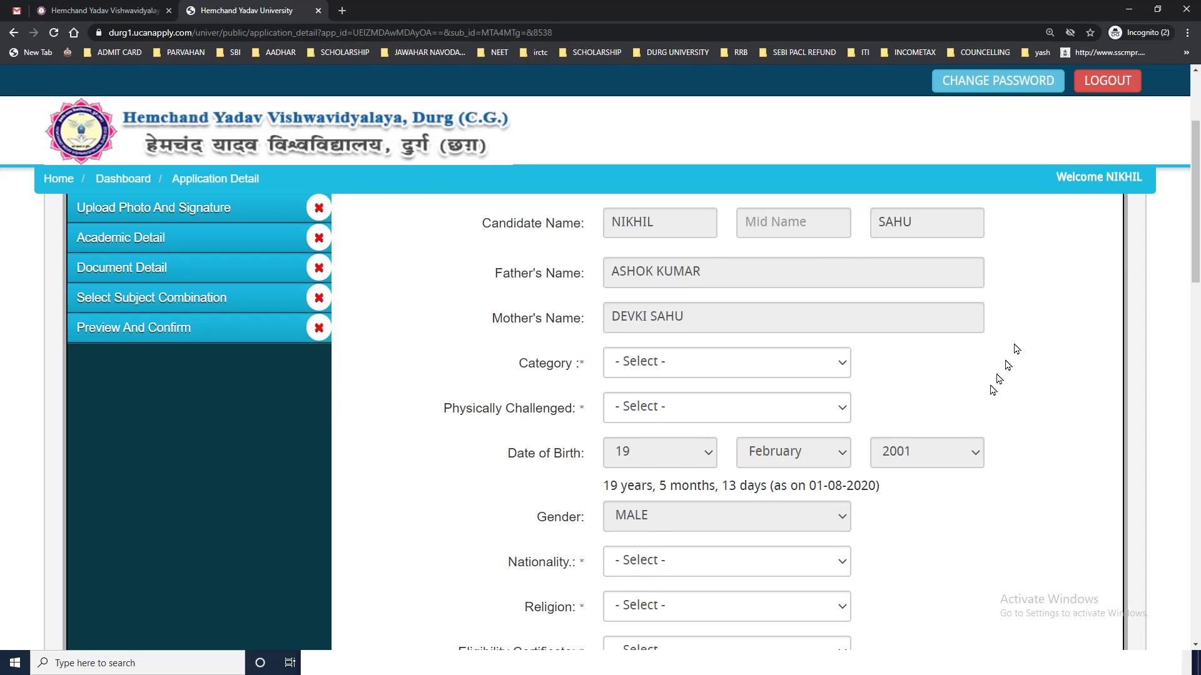
left_click(764, 375)
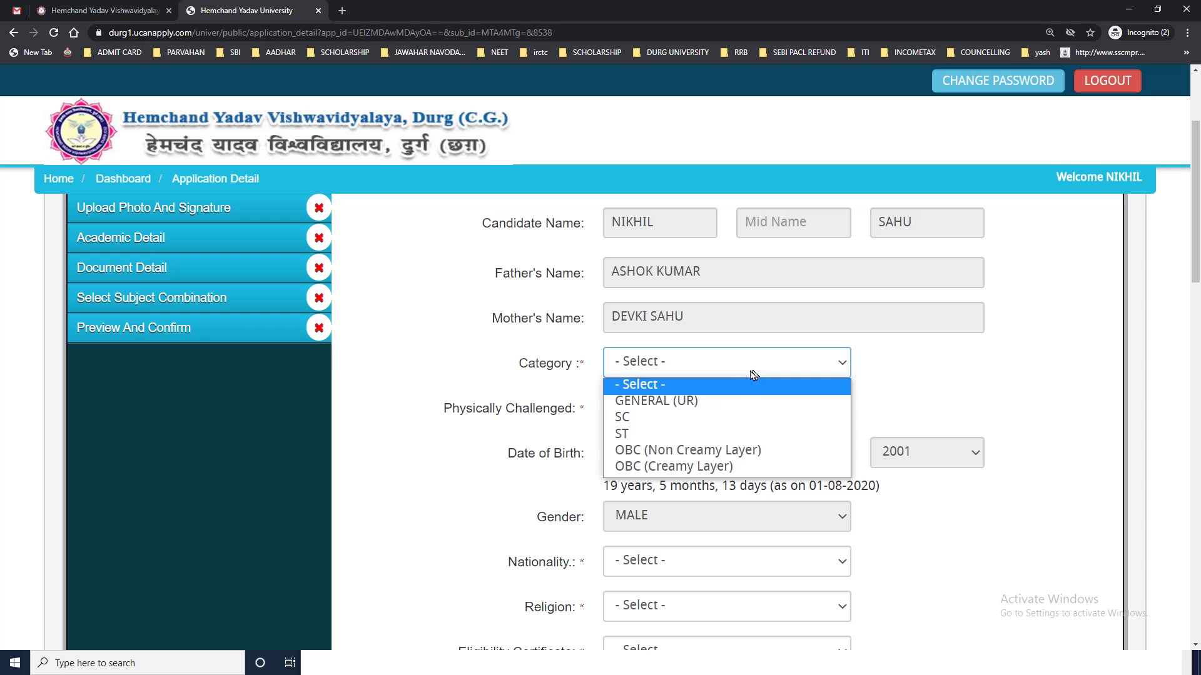
left_click(747, 452)
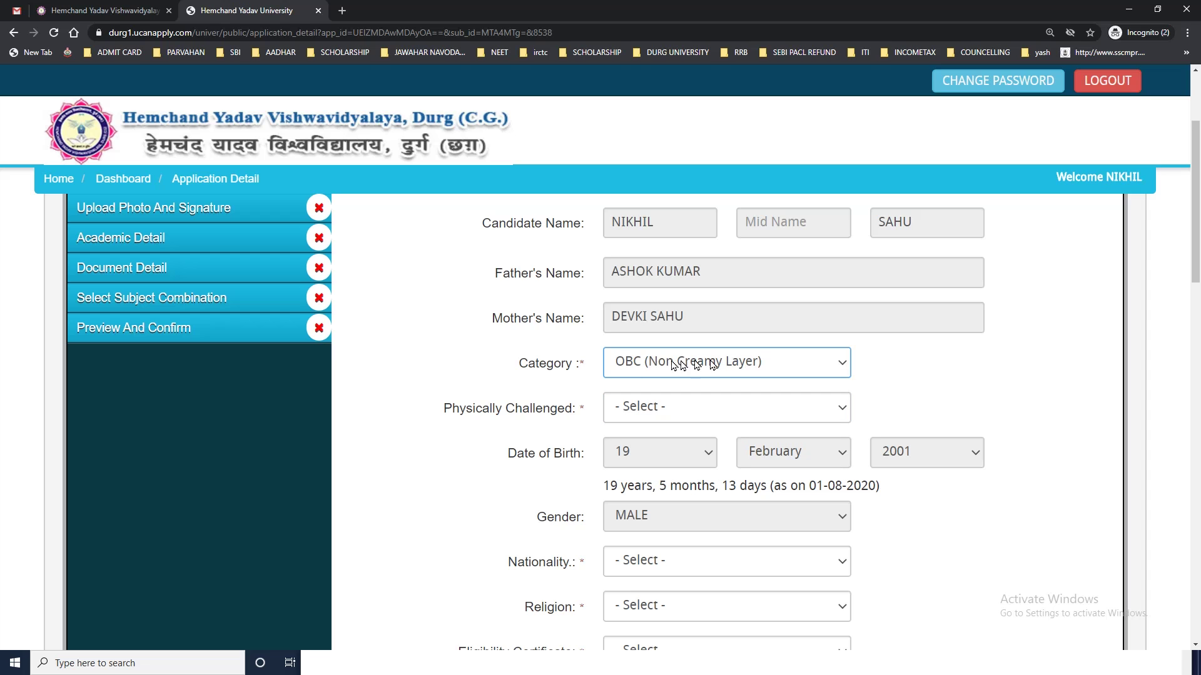
left_click(619, 417)
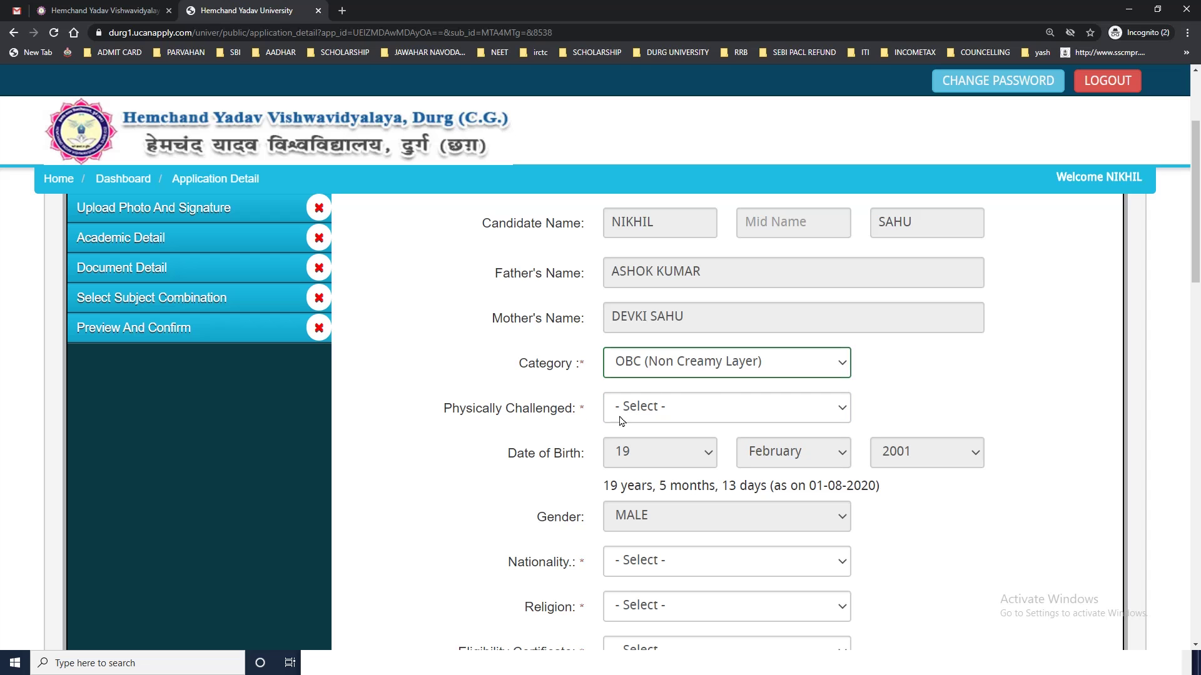
left_click(670, 409)
left_click(662, 451)
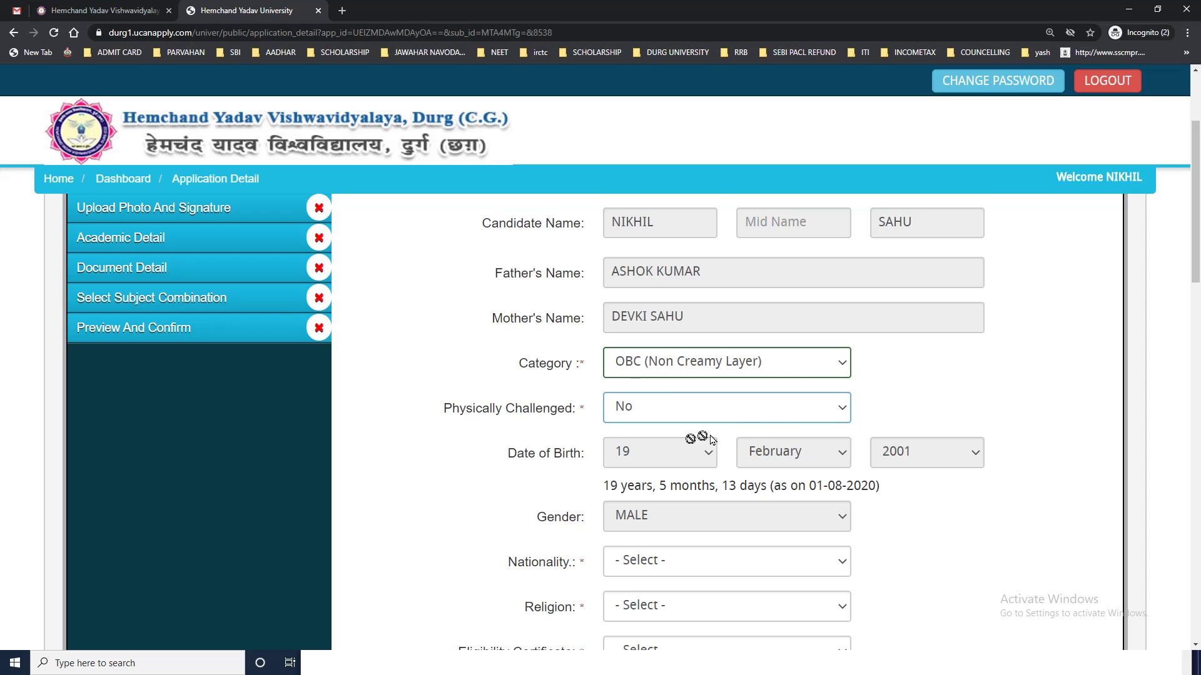
- Set nationality to Indian and religion to Hindu
scroll(750, 434, "down", 1)
scroll(750, 433, "down", 3)
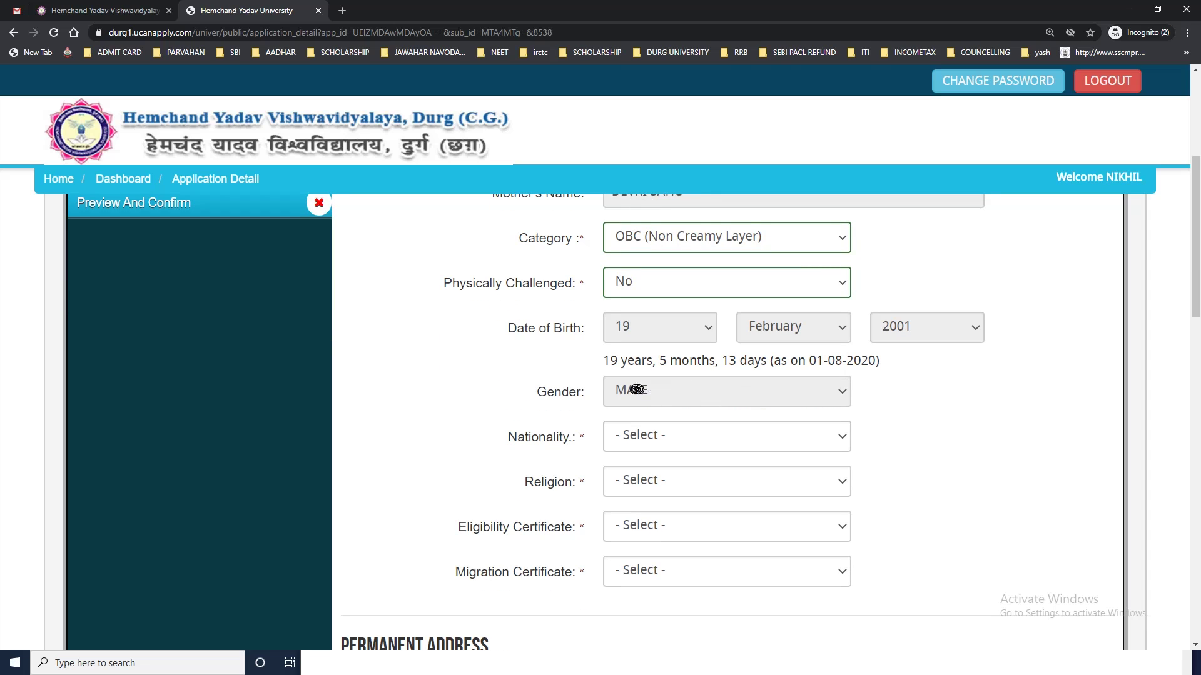
left_click(653, 375)
left_click(651, 411)
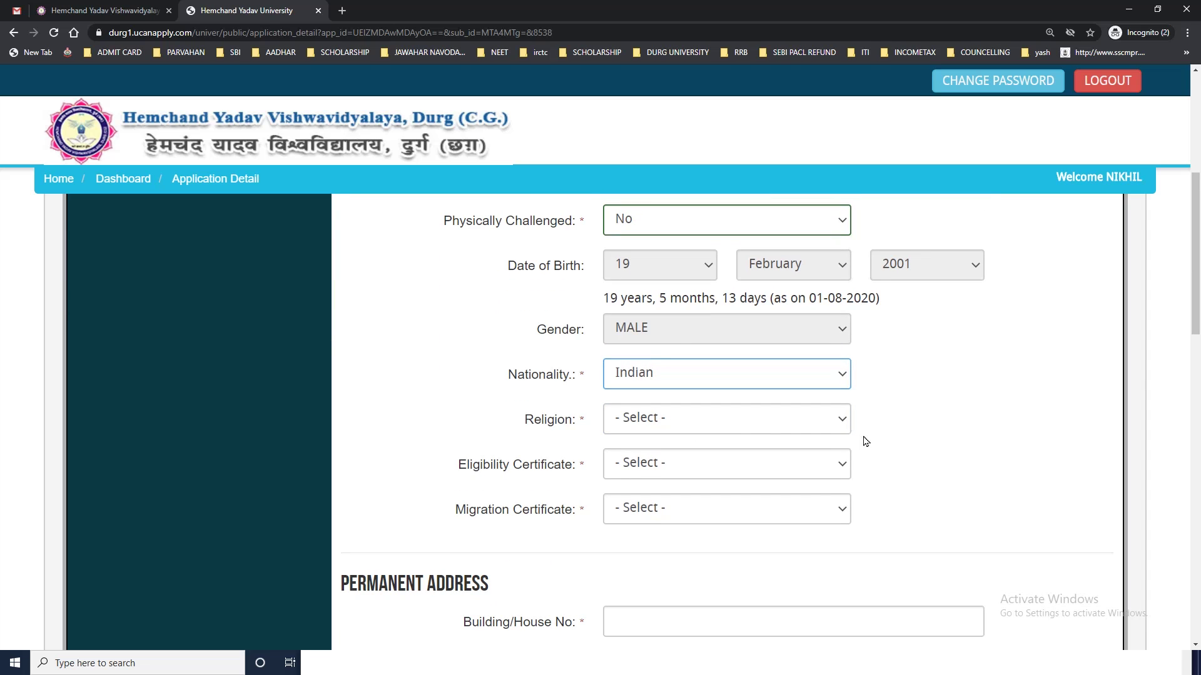
left_click(729, 429)
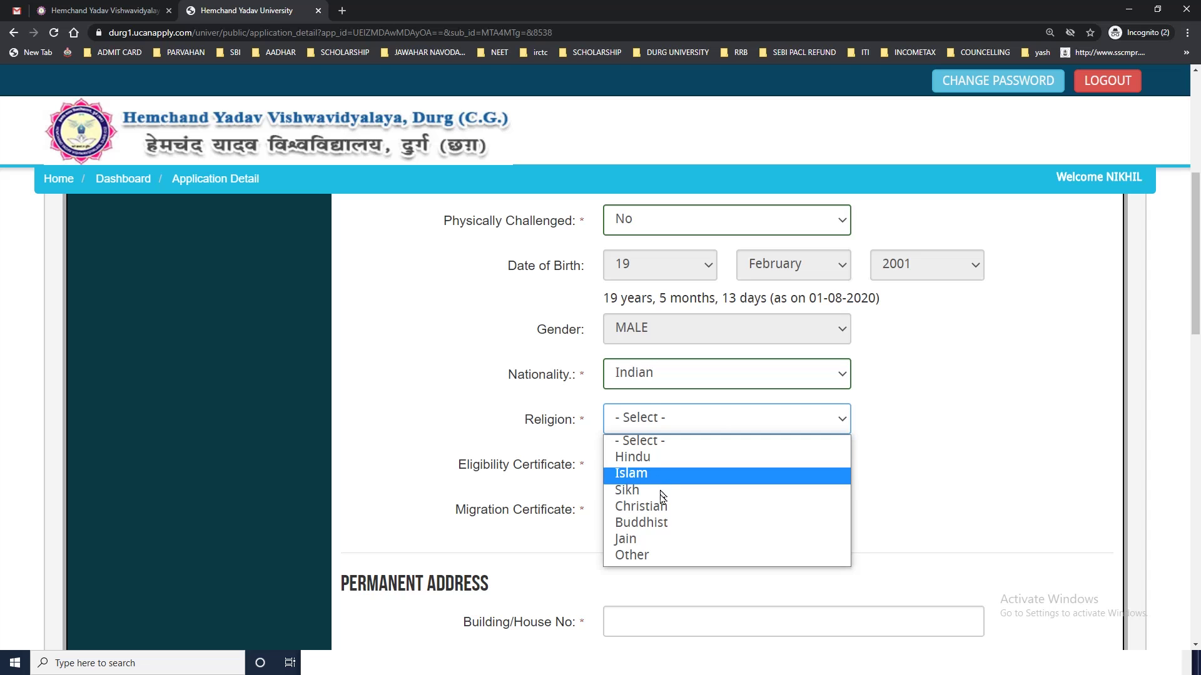
left_click(651, 464)
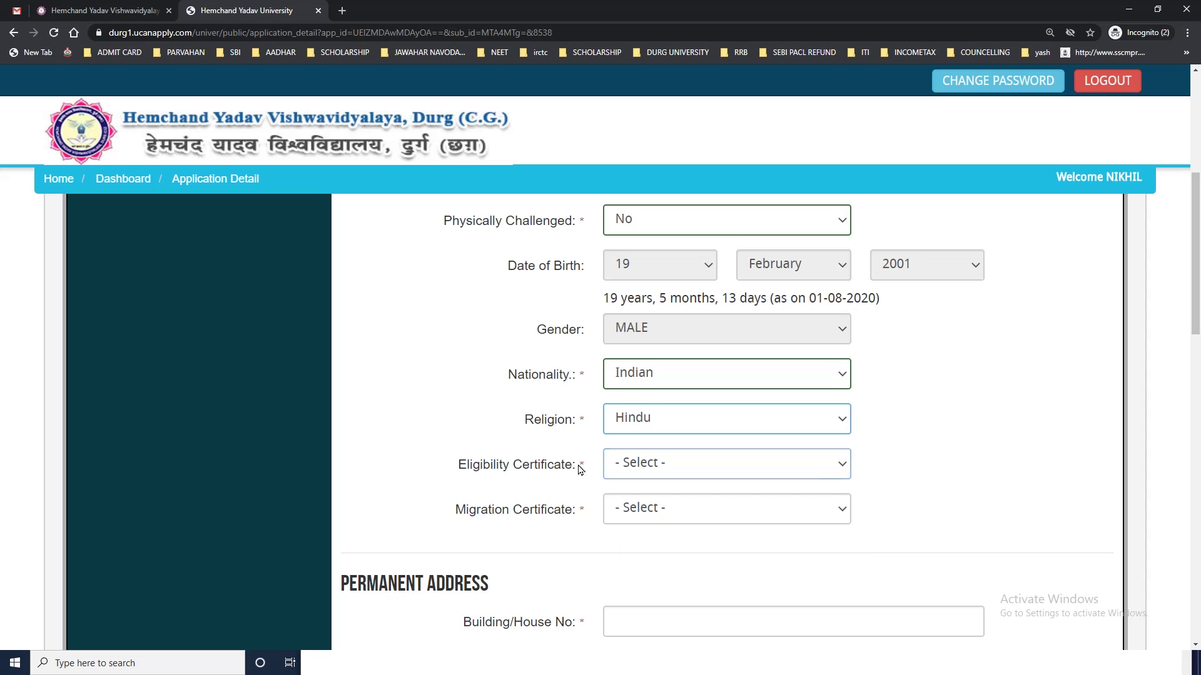
- Answer No for the Eligibility Certificate
scroll(651, 466, "down", 1)
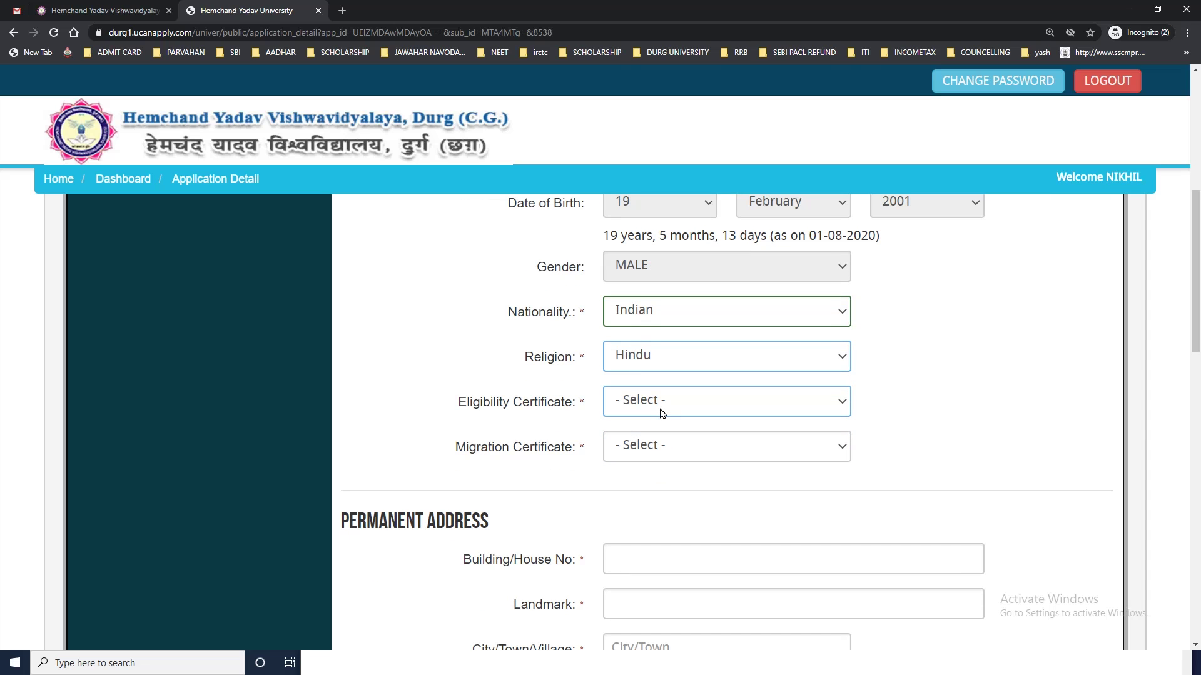
key("ctrl+plus")
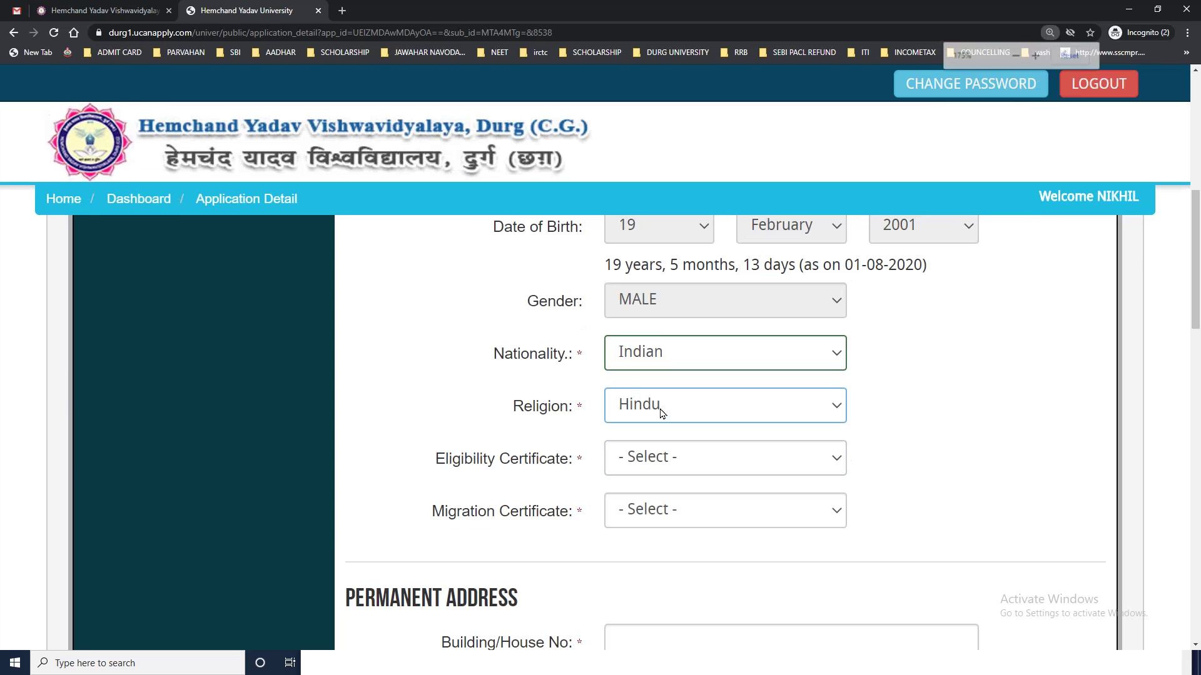
left_click(666, 470)
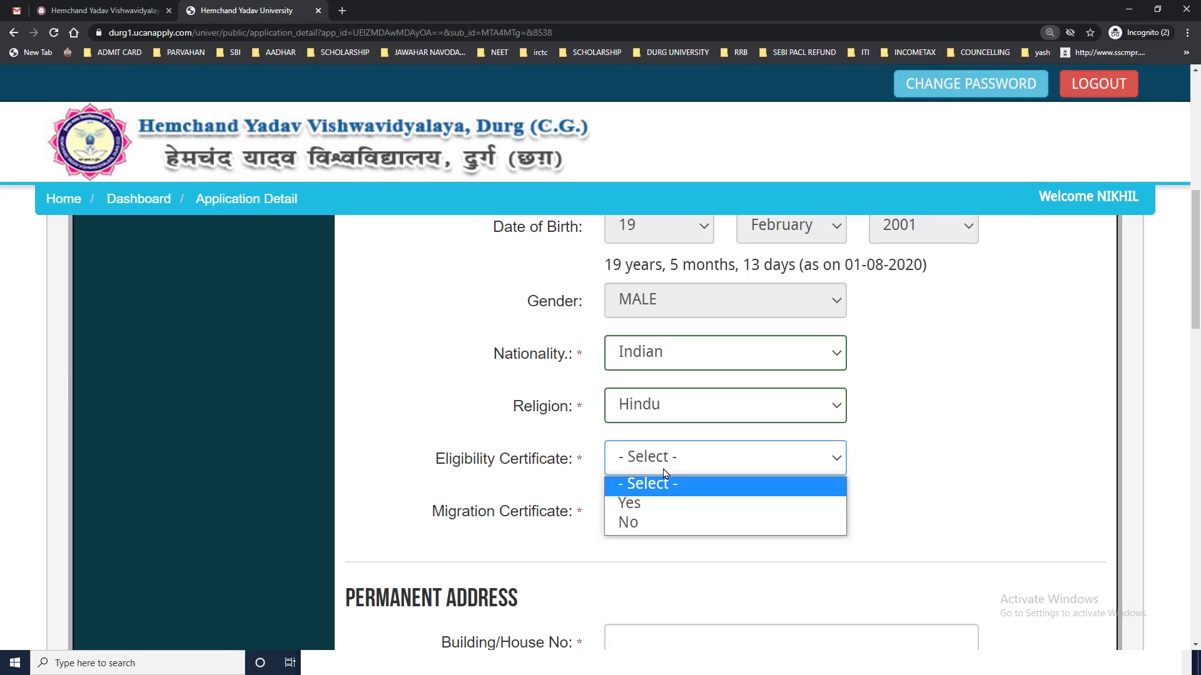
left_click(661, 512)
left_click(844, 462)
left_click(921, 464)
scroll(803, 447, "down", 2)
left_click(674, 346)
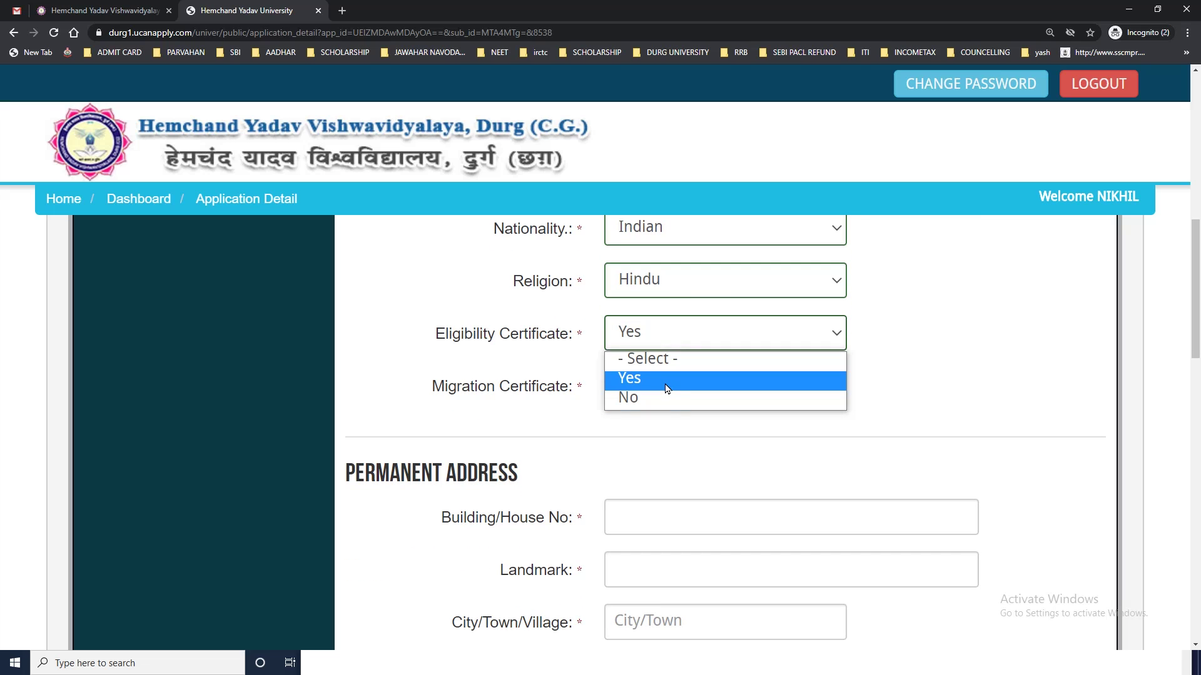
left_click(667, 395)
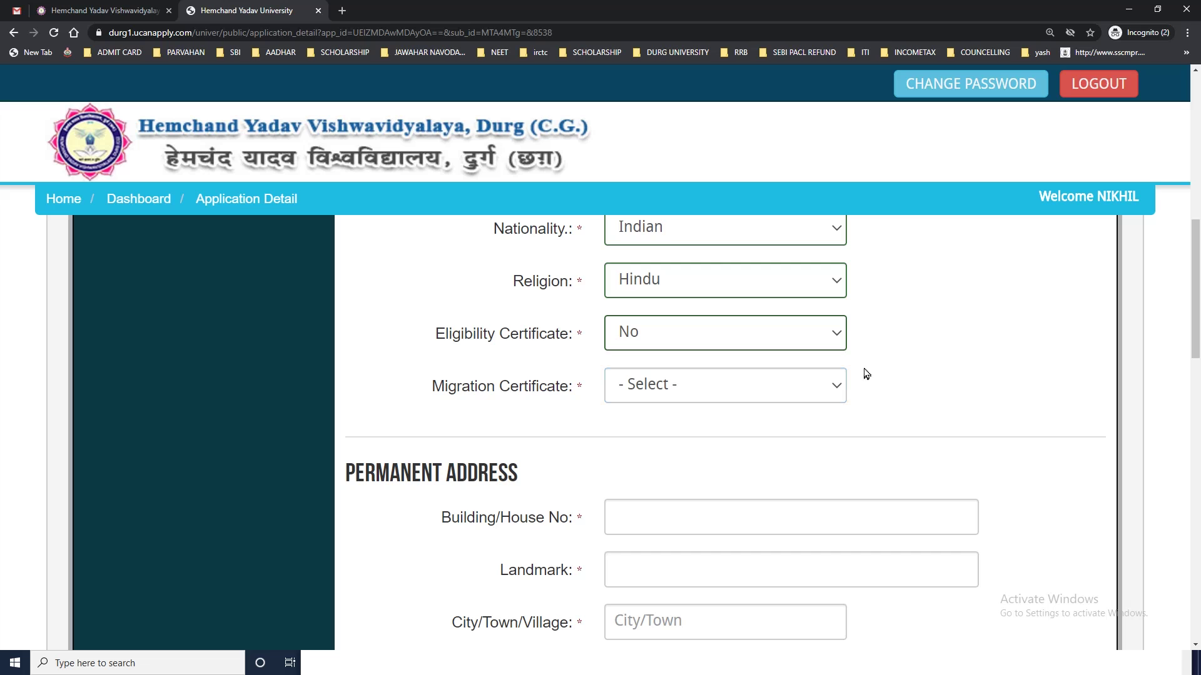
left_click_drag(436, 334, 578, 338)
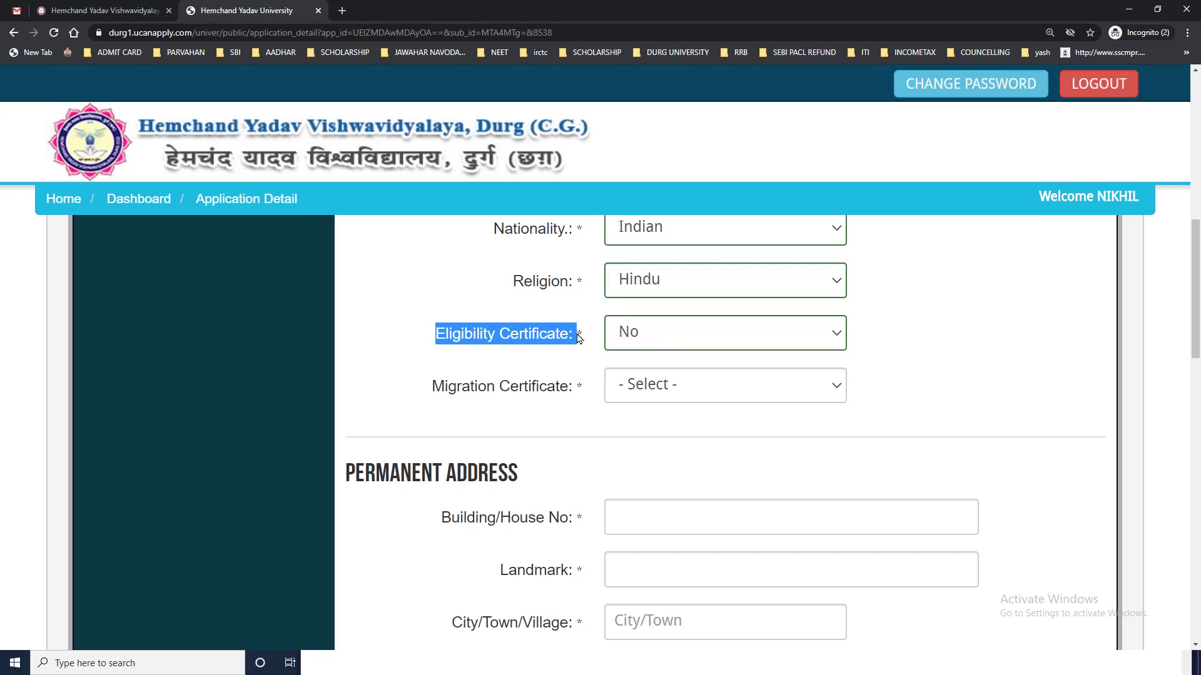
left_click(474, 401)
- Answer Yes for the Migration Certificate
left_click(650, 390)
left_click_drag(426, 391, 570, 392)
left_click(633, 393)
left_click(654, 431)
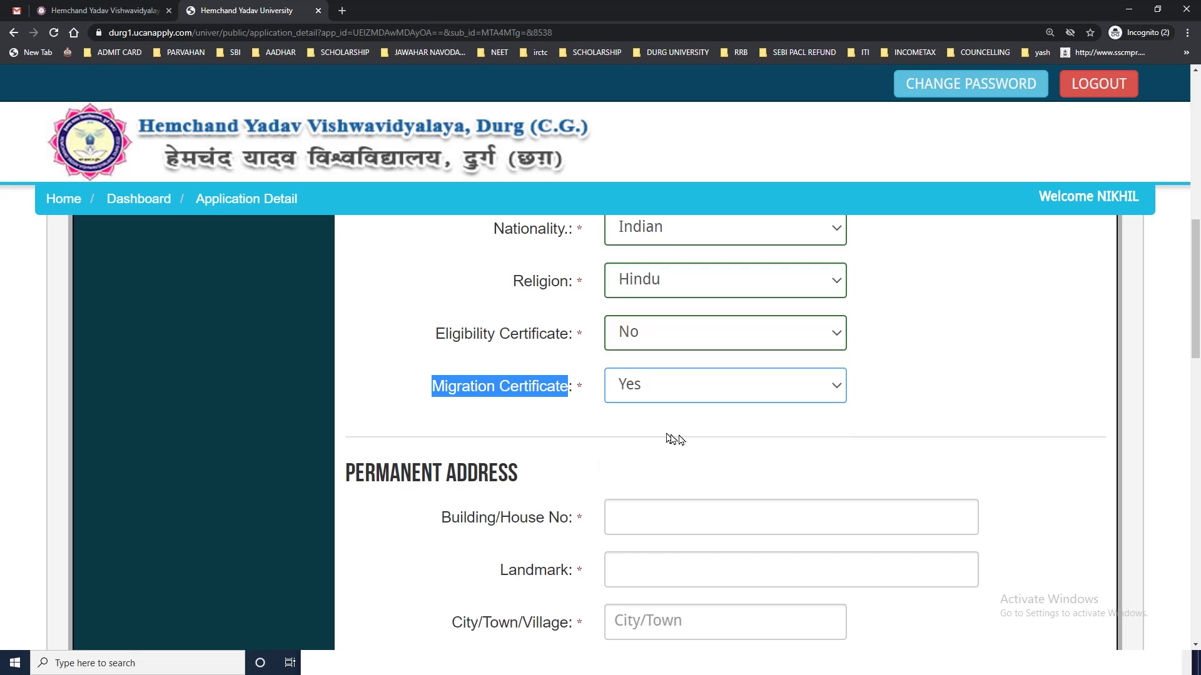
left_click(881, 427)
scroll(744, 420, "down", 1)
scroll(741, 419, "down", 2)
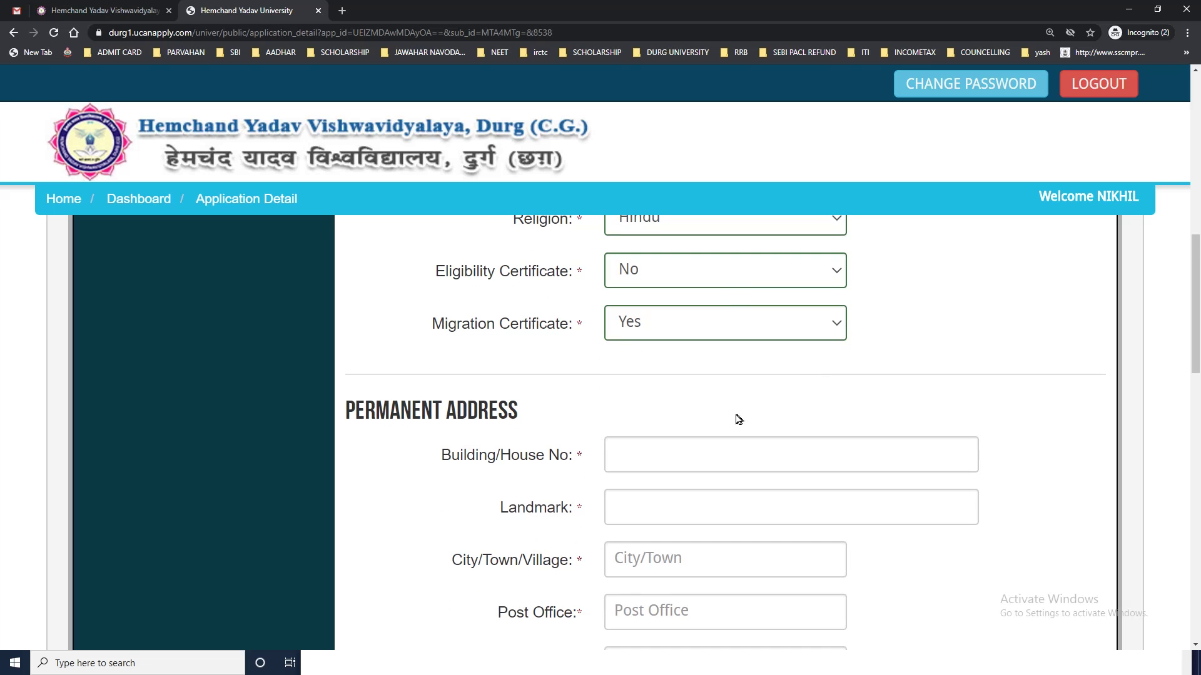
left_click(690, 407)
left_click(509, 301)
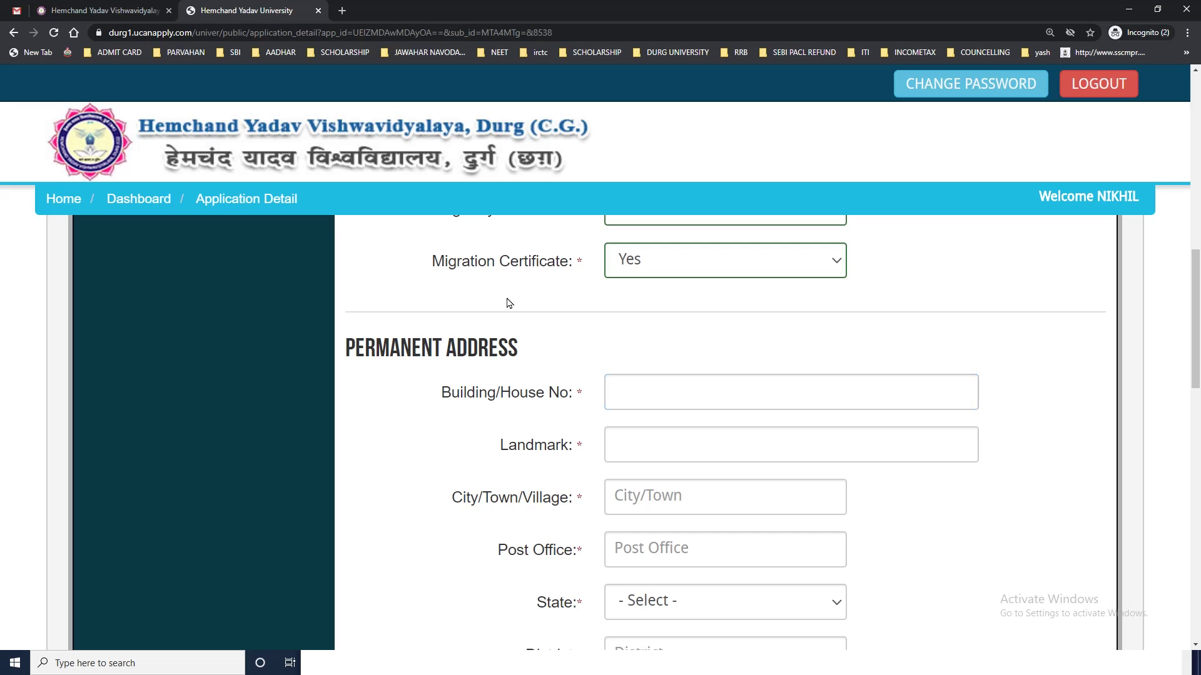
- Recheck the Migration Certificate dropdown, leaving it set to Yes
scroll(590, 354, "up", 1)
left_click_drag(432, 329, 584, 324)
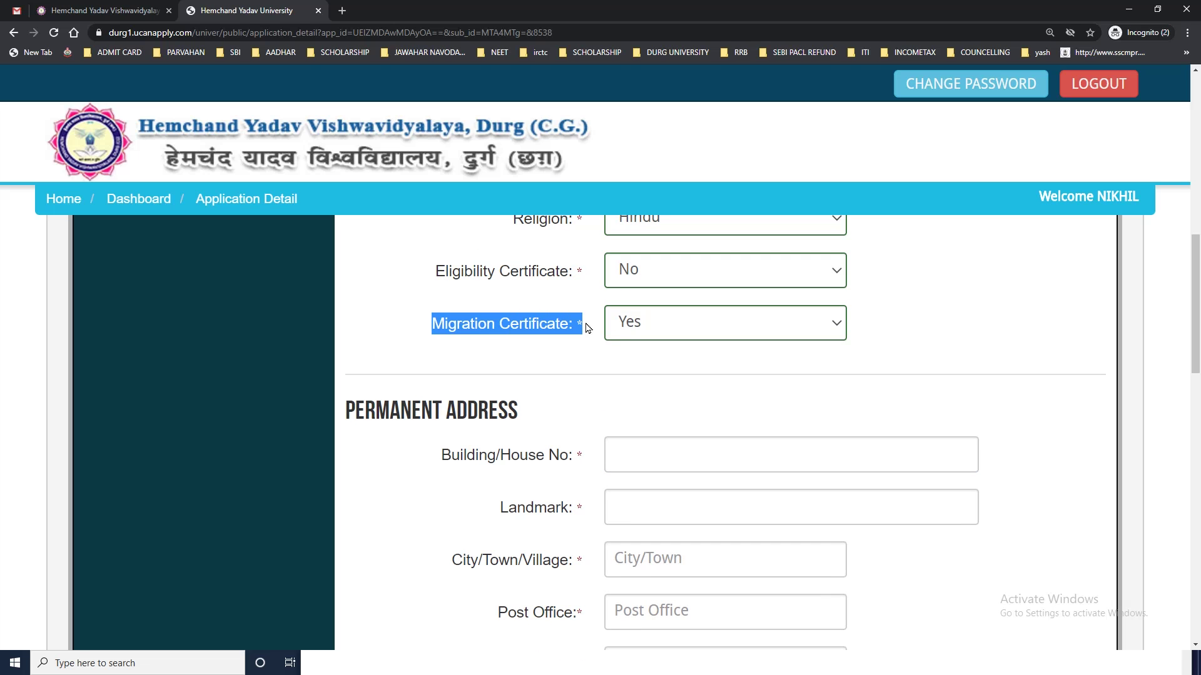
left_click(671, 335)
left_click(672, 335)
left_click(669, 337)
left_click(636, 394)
left_click(646, 335)
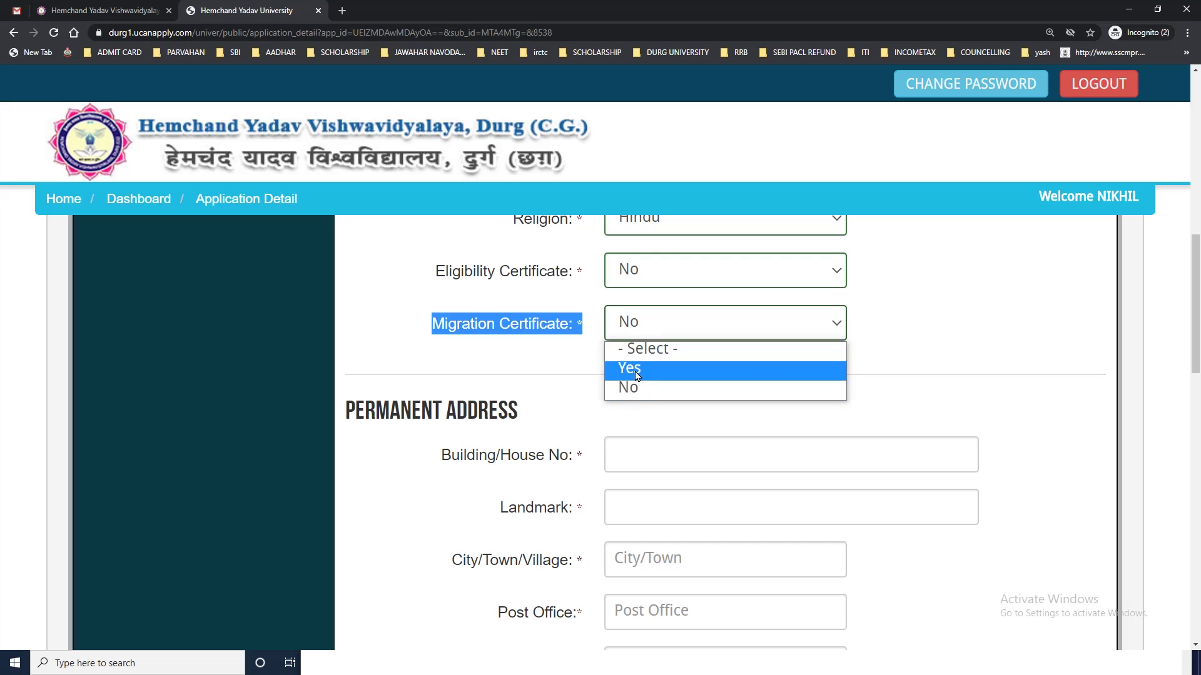
left_click(637, 373)
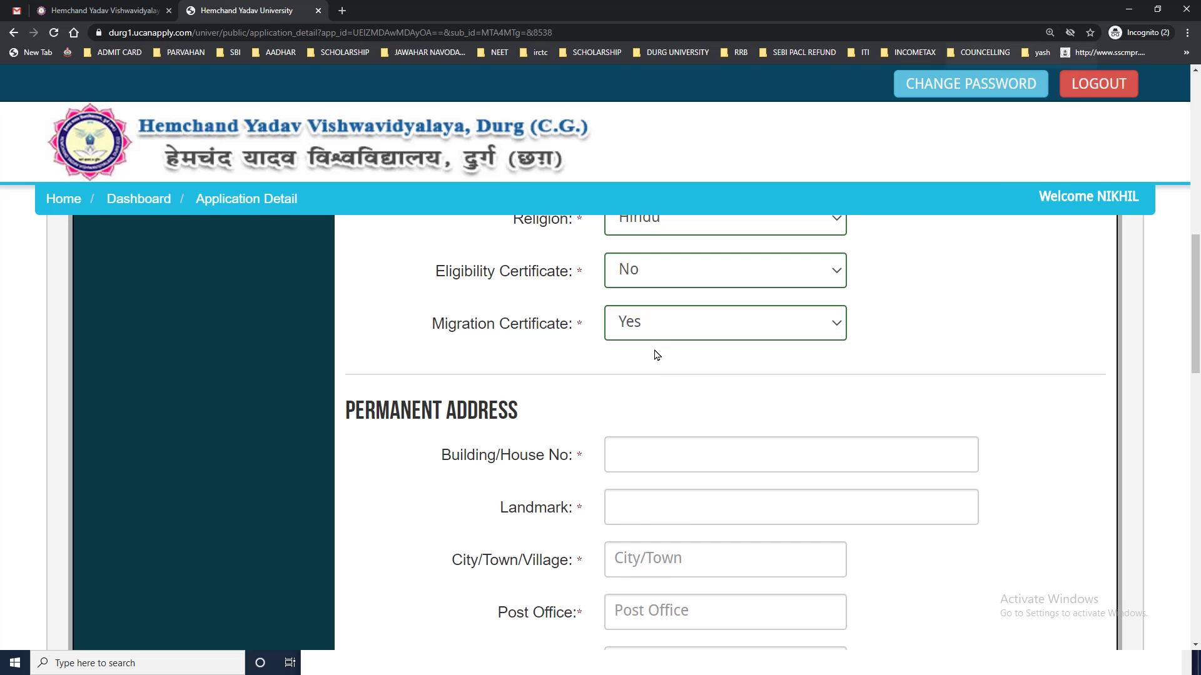
key("ctrl+minus")
left_click(655, 298)
left_click(625, 340)
left_click(632, 285)
left_click(625, 324)
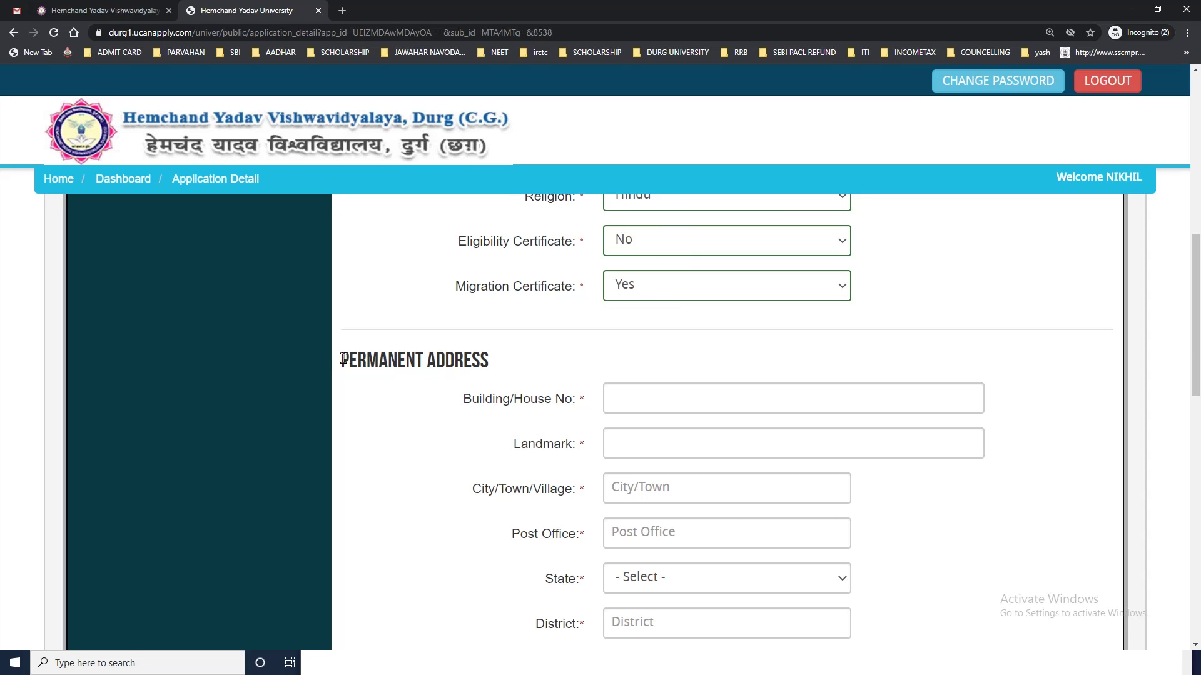
- Tick Same as Permanent for the correspondence address and save the application details
left_click(676, 407)
left_click(539, 458)
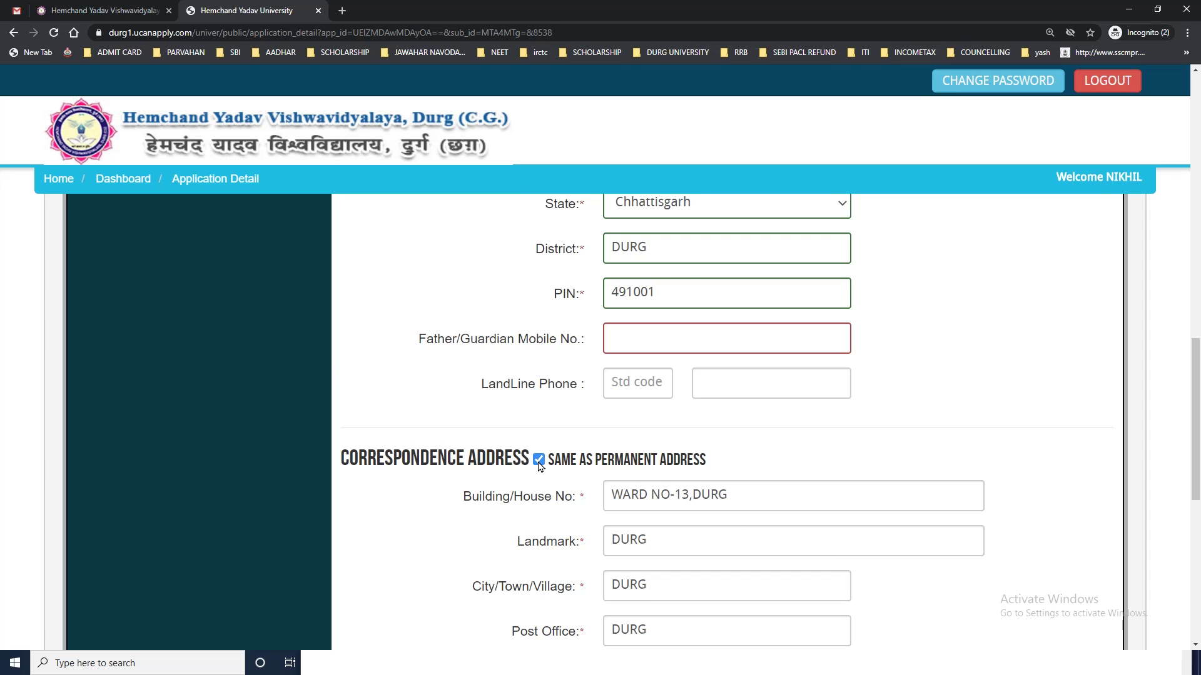
scroll(544, 375, "down", 3)
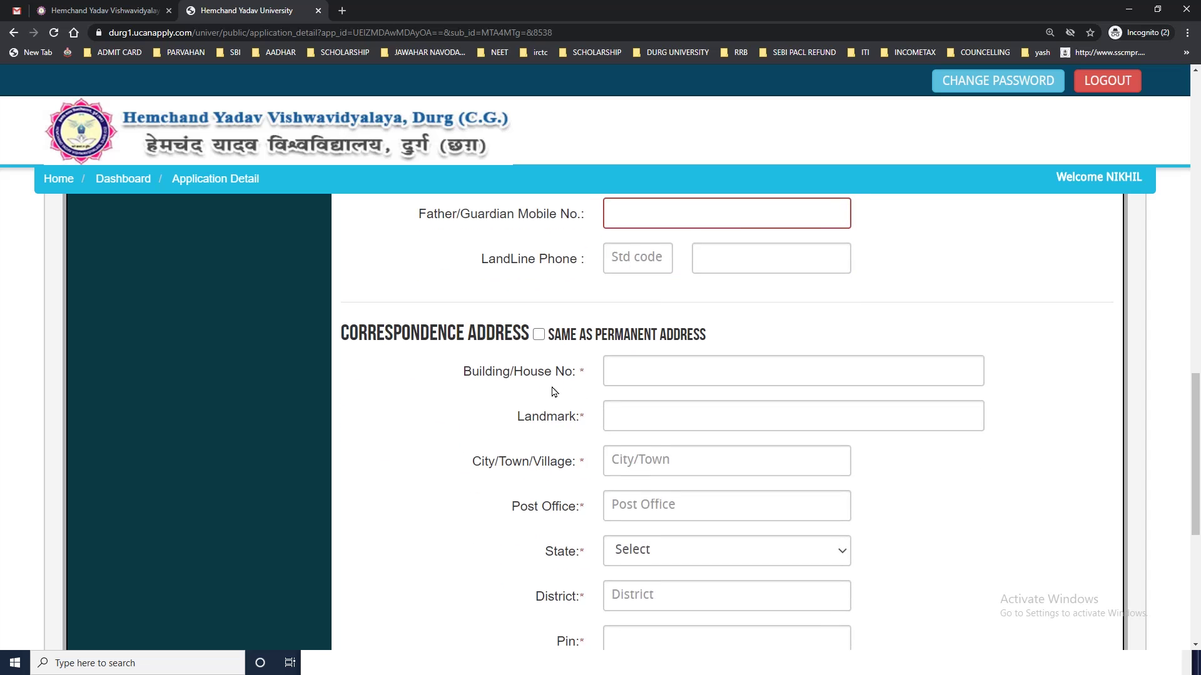
left_click(539, 273)
left_click(538, 274)
scroll(592, 348, "down", 4)
scroll(545, 396, "up", 6)
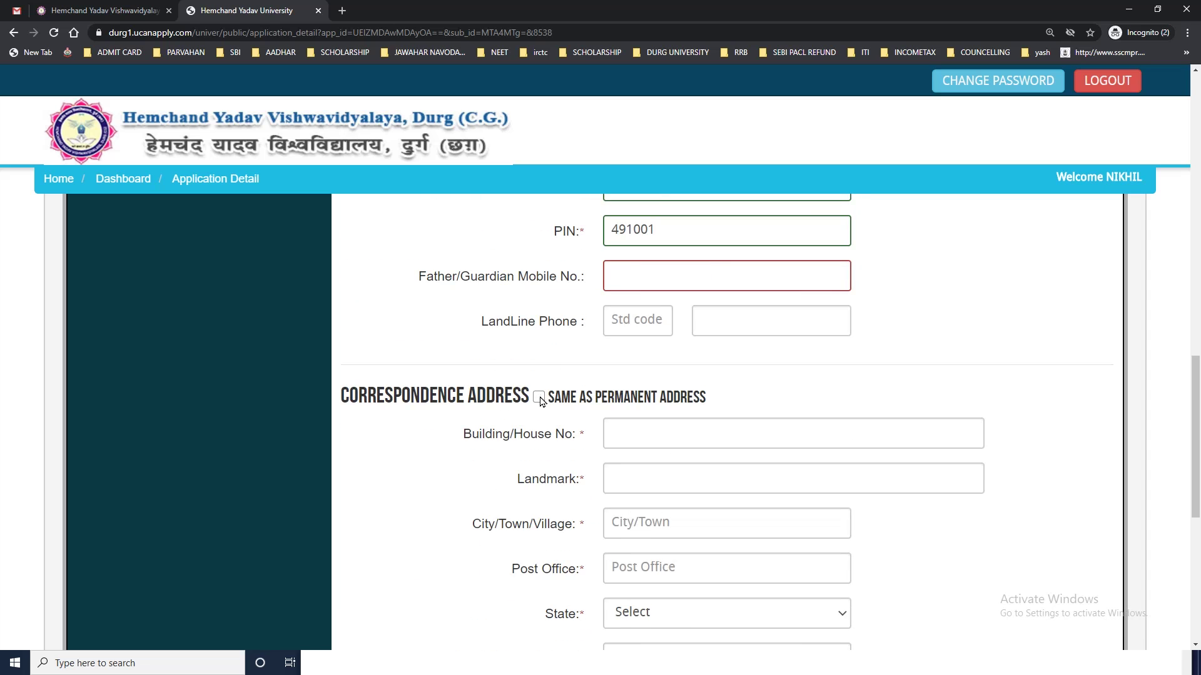
left_click(540, 396)
scroll(563, 438, "down", 7)
left_click(584, 523)
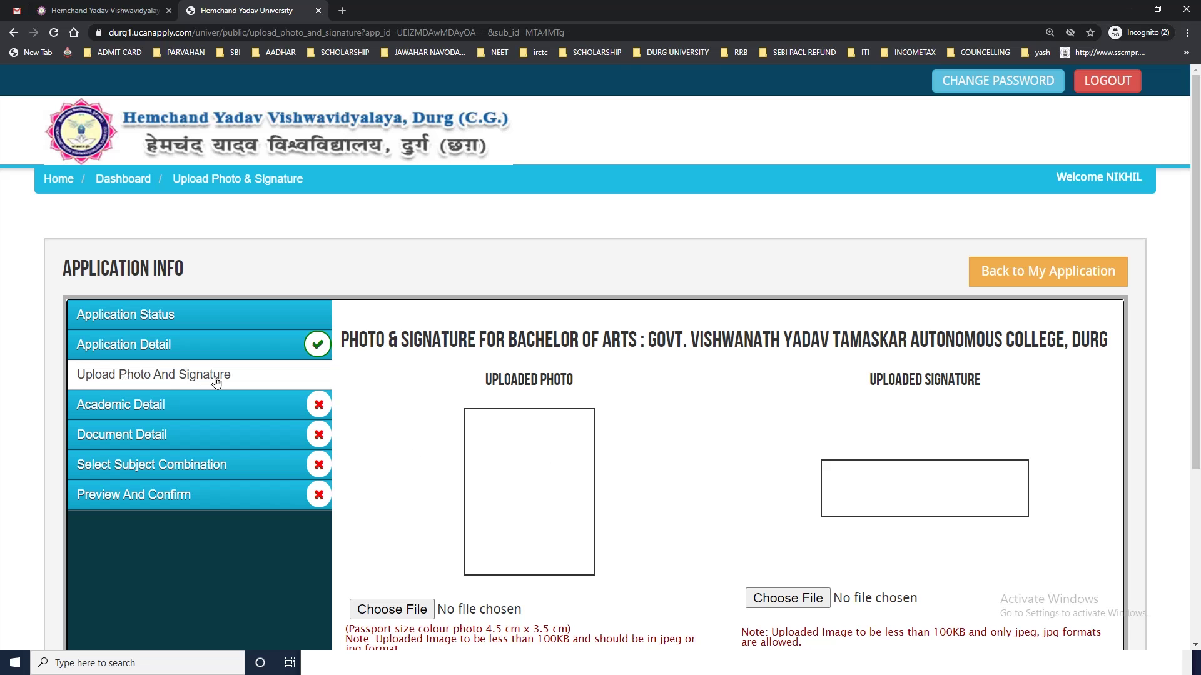
- Upload the photo and sign.jpg signature from the DEMO FORM folder, then save and proceed
scroll(563, 412, "down", 3)
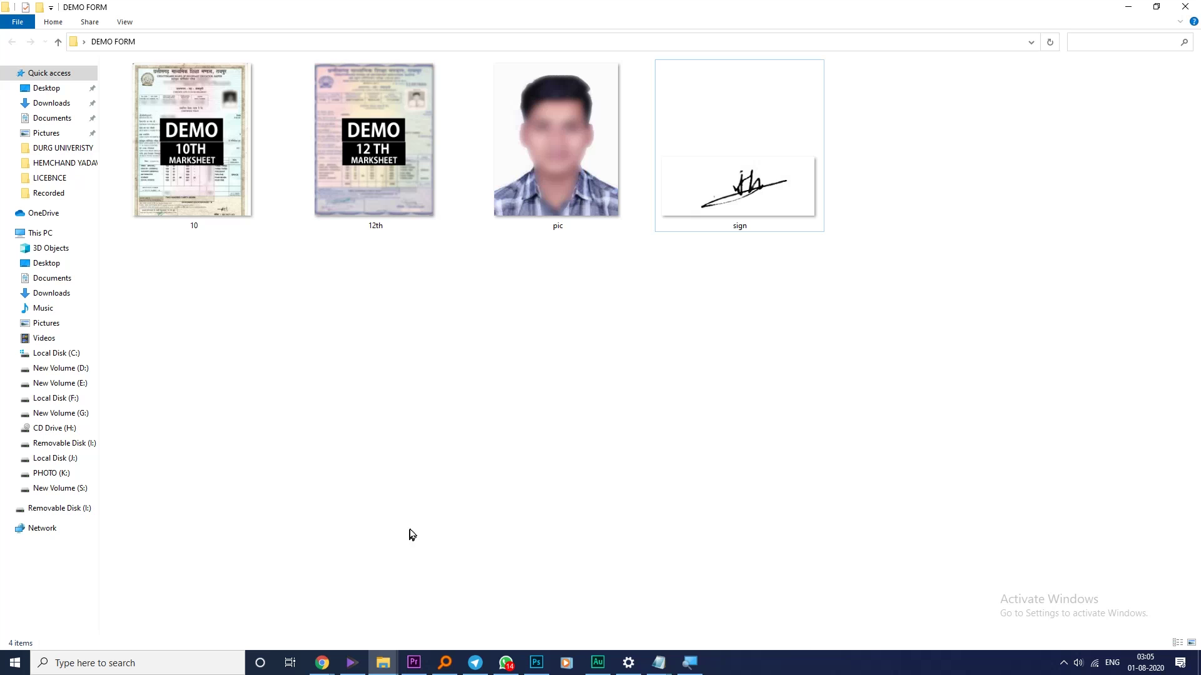
key("alt+d")
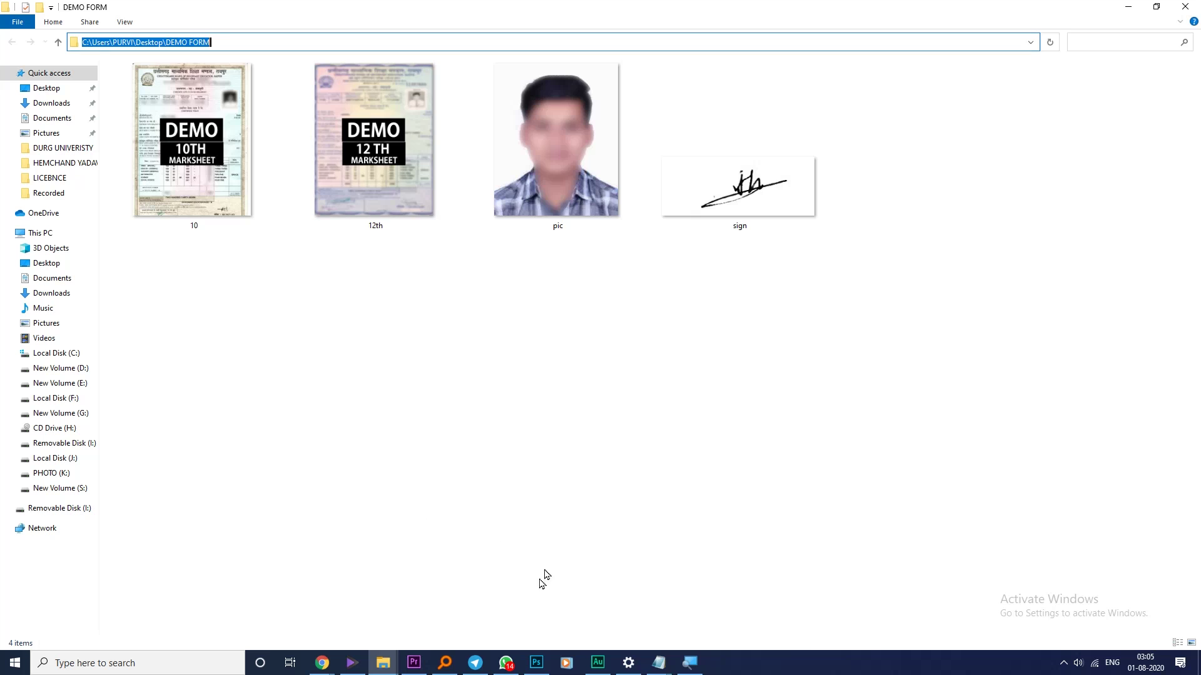
key("Escape")
left_click(230, 45)
left_click(322, 663)
left_click(412, 621)
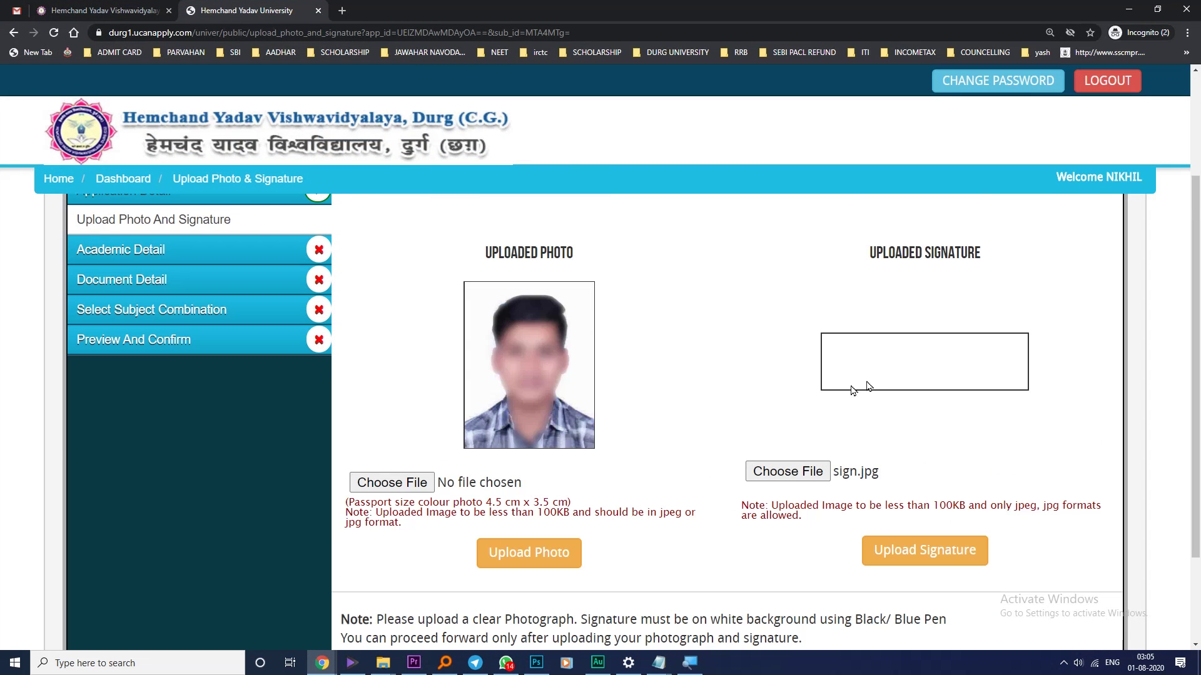
left_click(913, 552)
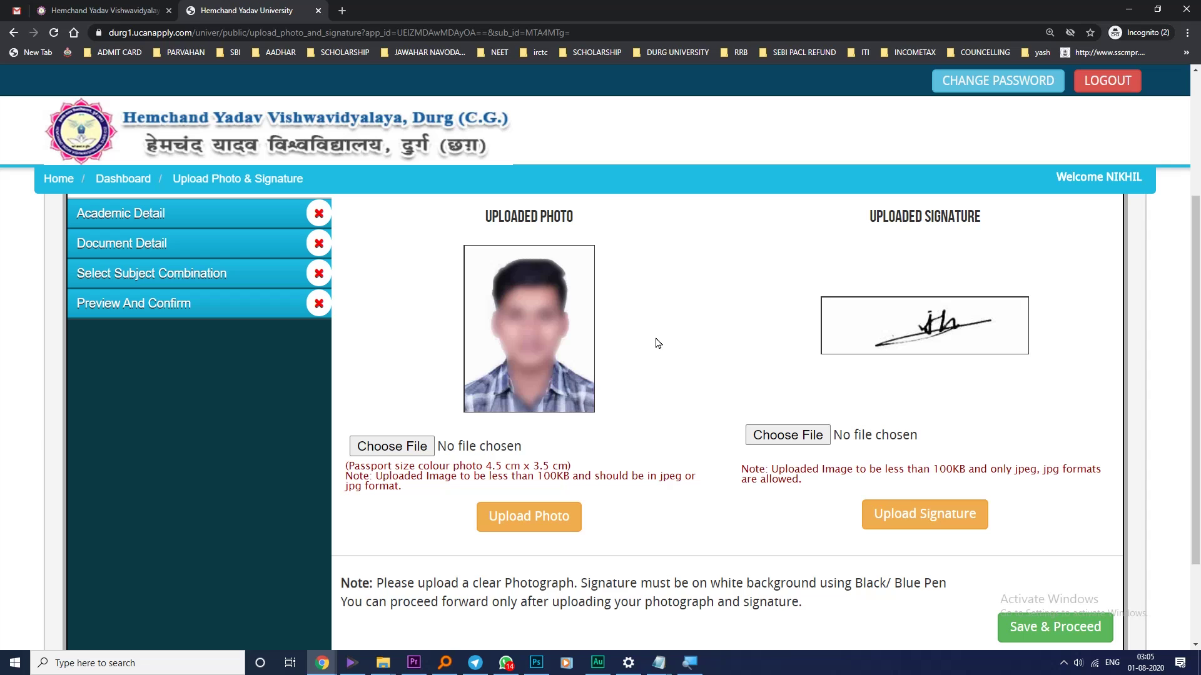
left_click(1033, 633)
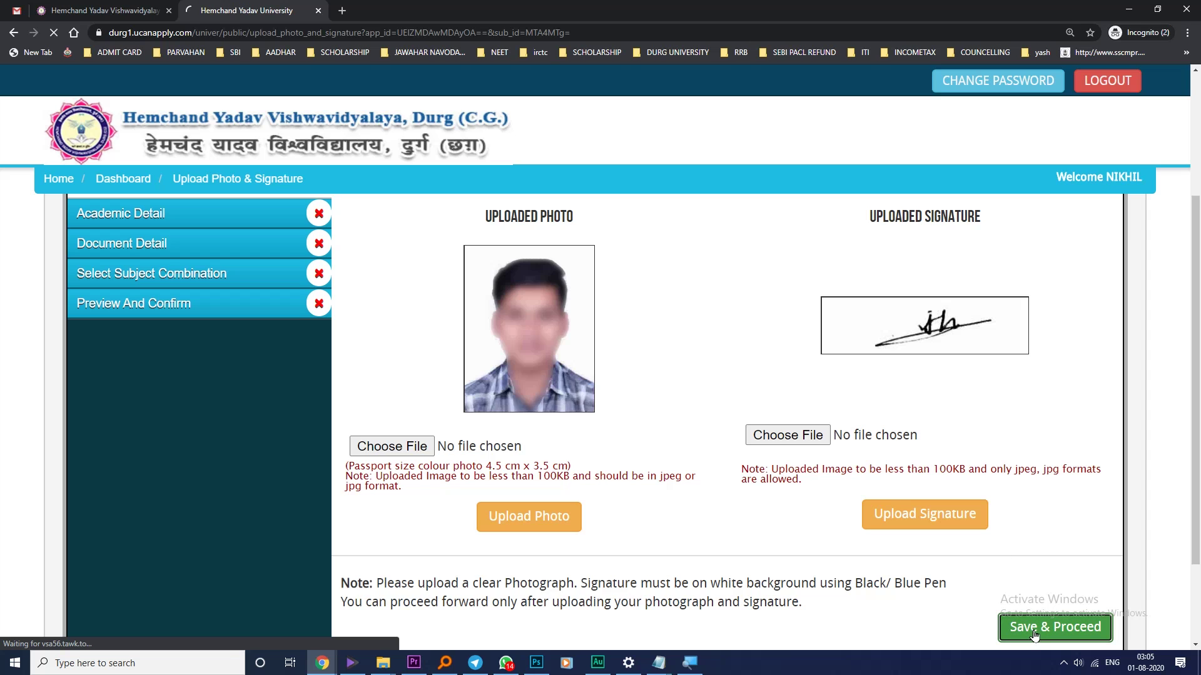
scroll(496, 393, "down", 1)
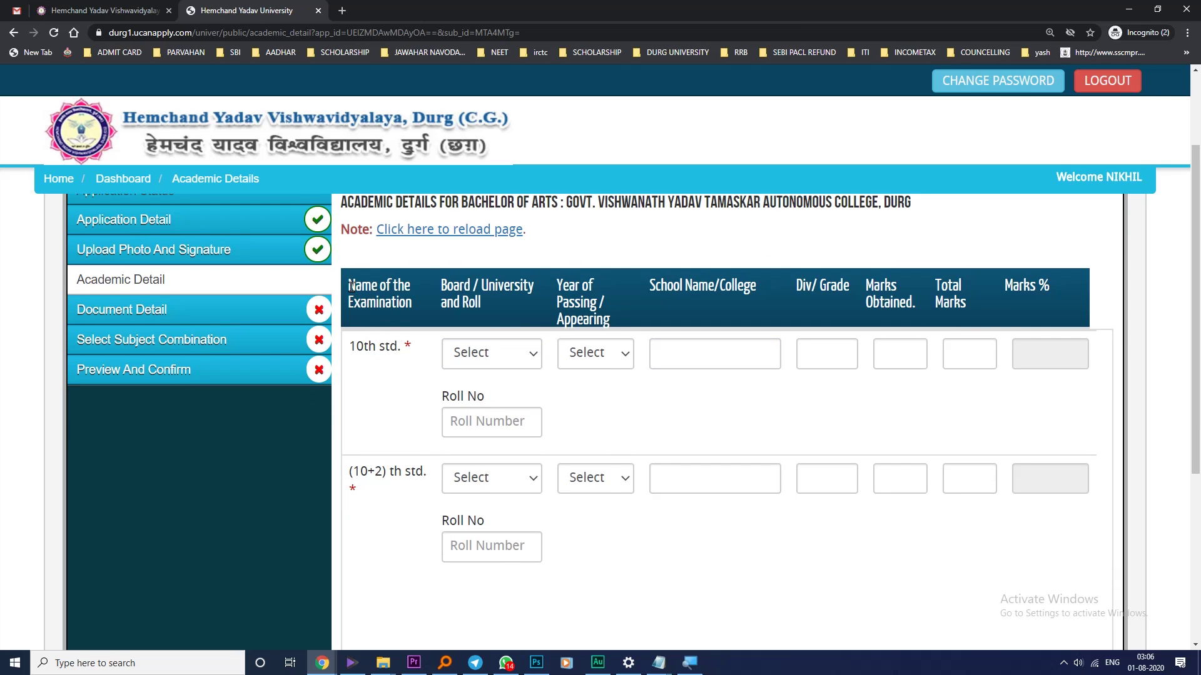
- Enter 10th details: Chhatisgarh board, 2018, MODEL SCHOOL DURG, division 1, 600 marks, roll number
left_click(512, 366)
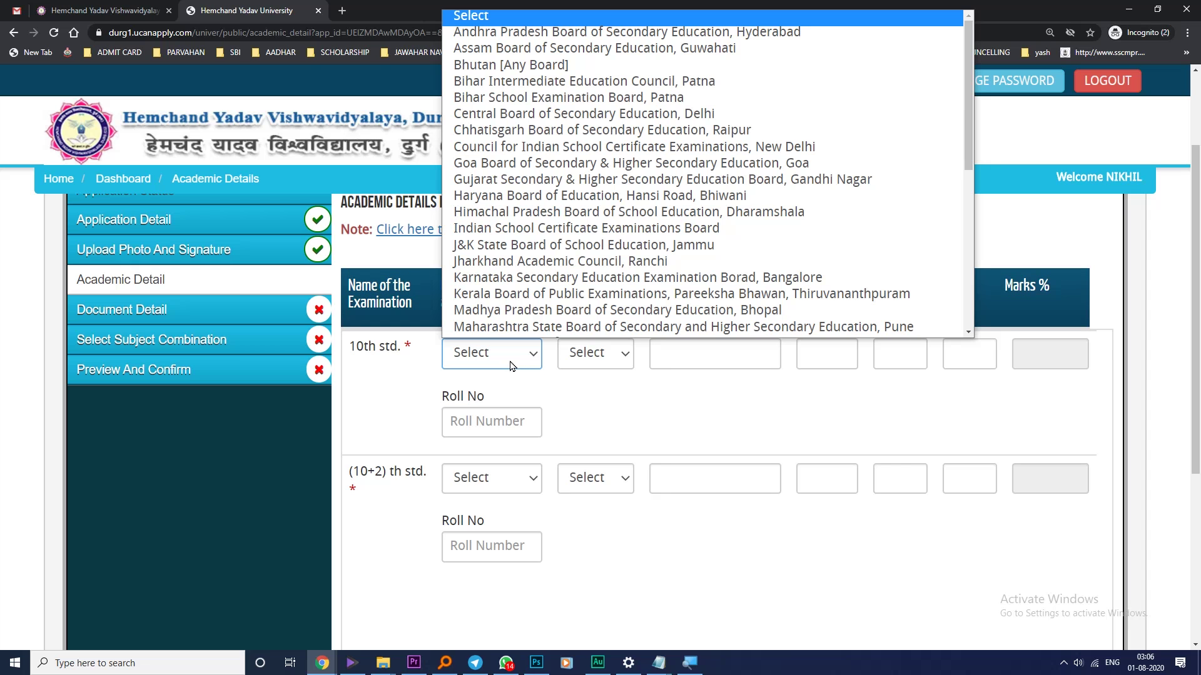
type("ch")
scroll(511, 298, "down", 1)
scroll(511, 125, "up", 1)
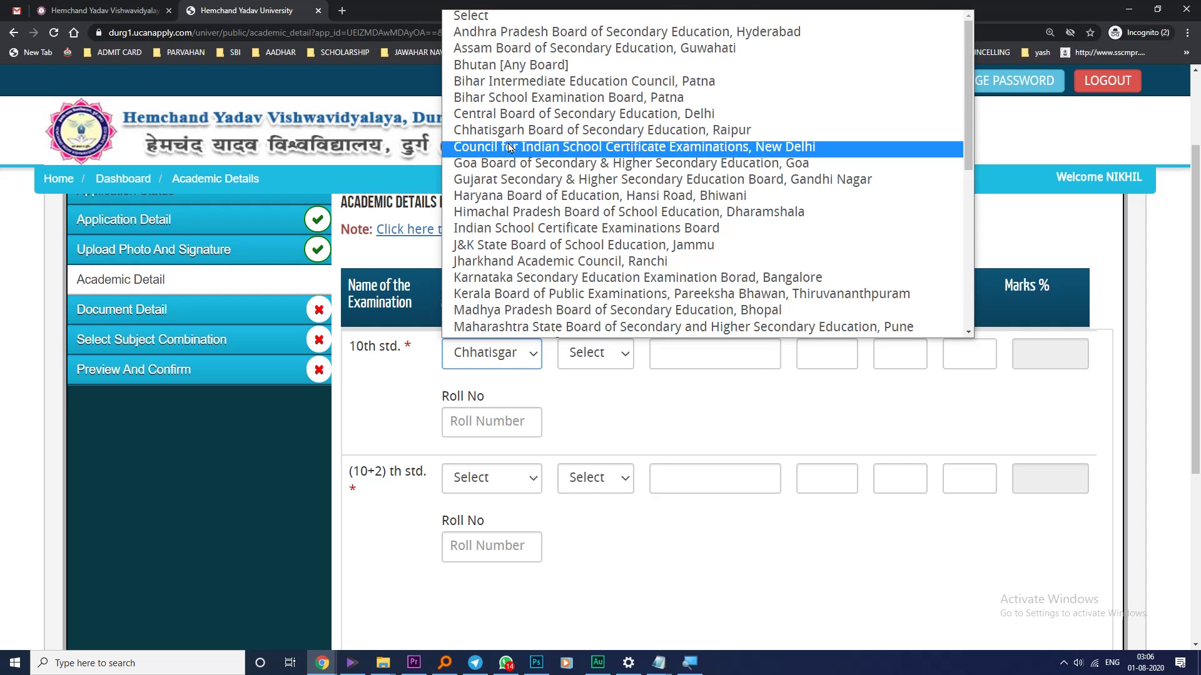
left_click(511, 130)
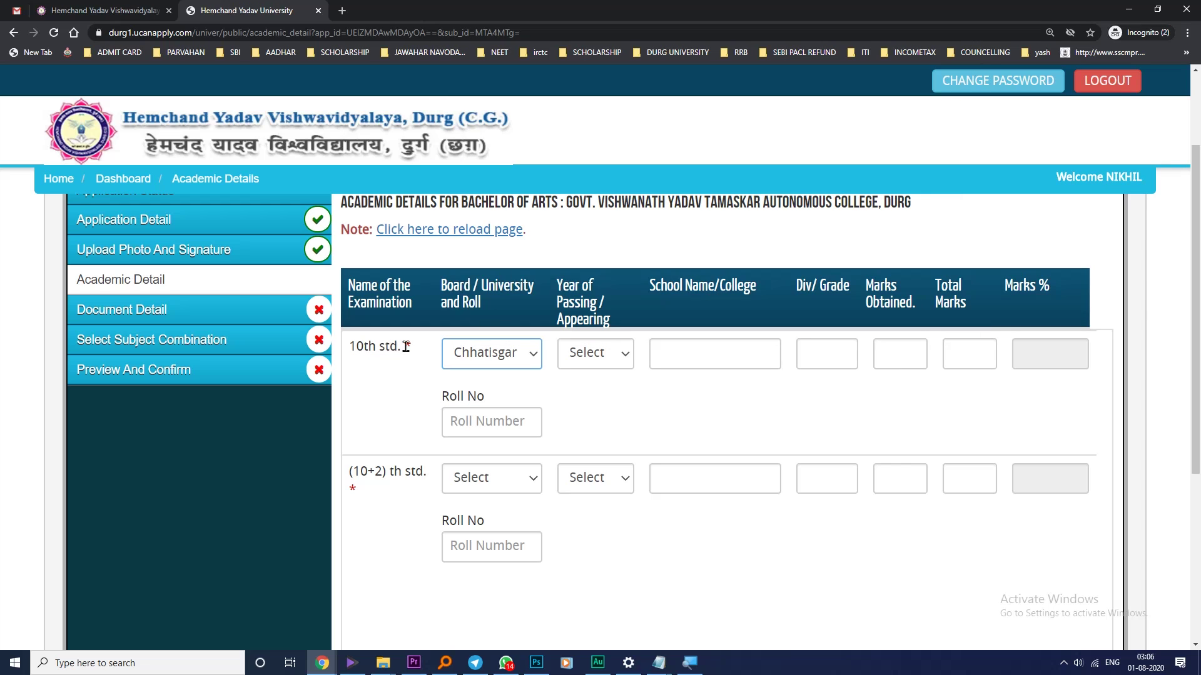
left_click(599, 362)
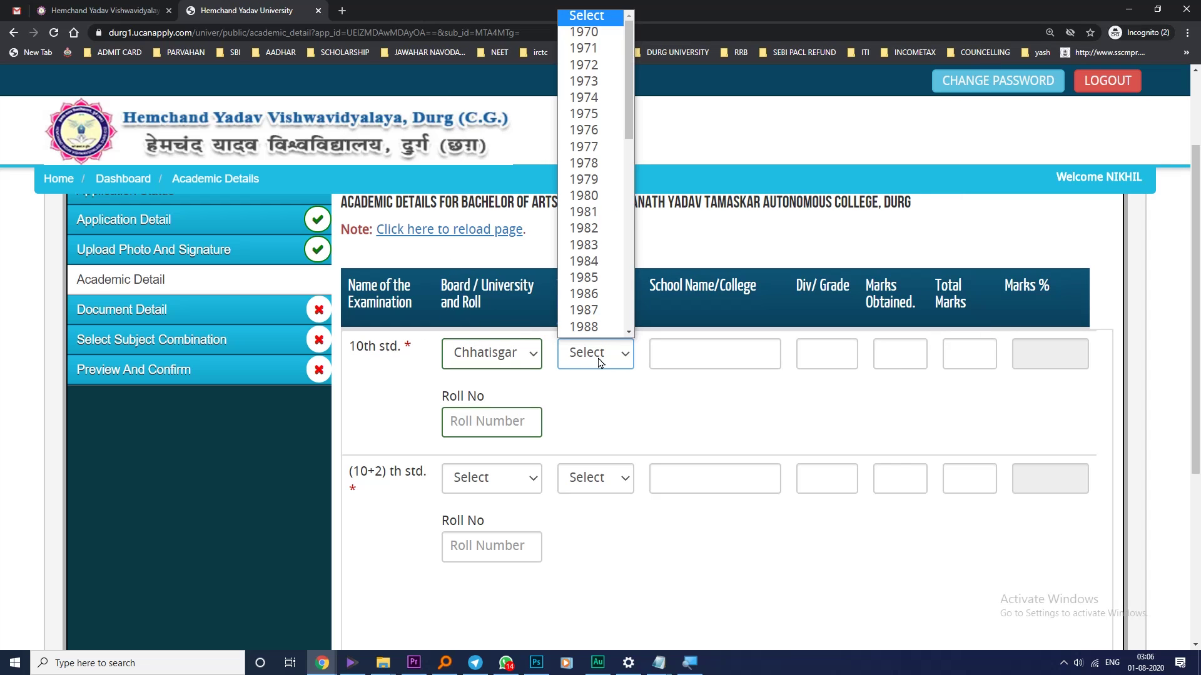
type("2018")
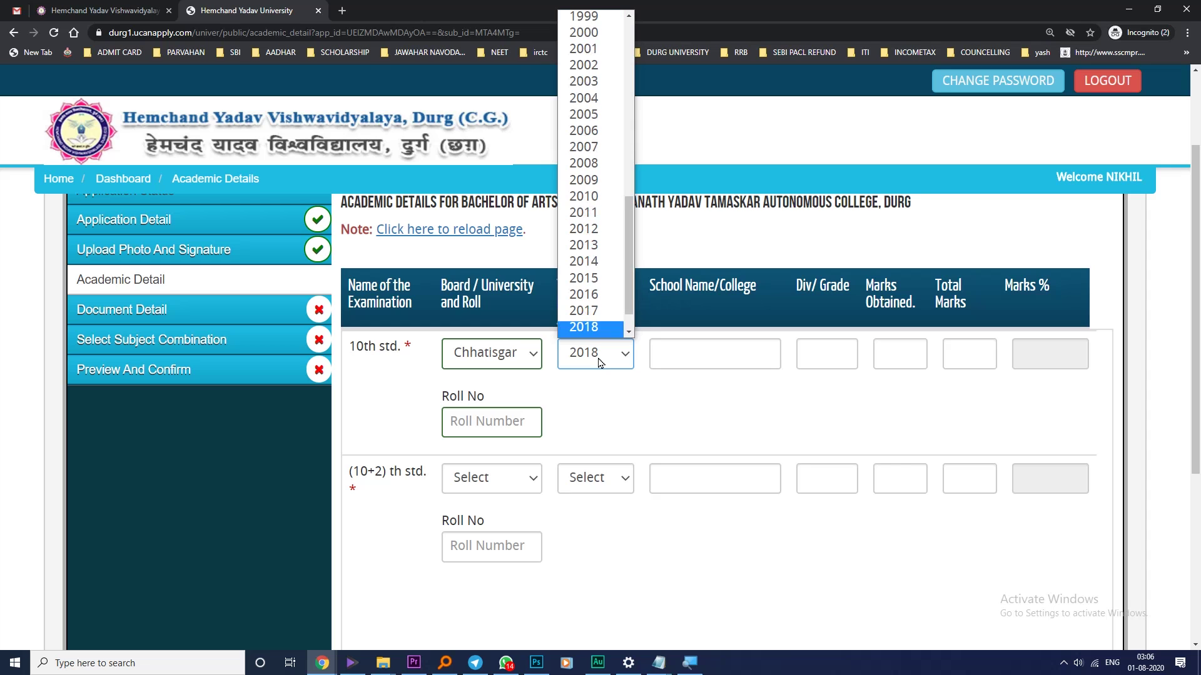
key("Return")
key("Tab")
type("MODEL SCHOOL DURG")
key("Tab")
type("1")
key("Tab")
type("600")
key("Tab")
- Enter 10+2 details: Chhatisgarh board, 2020, MODEL SCHOOL DURG, division 2, 300 of 500 marks, roll number
key("Tab")
type("1234567889")
key("Tab")
scroll(483, 420, "down", 1)
key("Return")
key("Tab")
key("alt+Down")
type("2020")
key("Return")
key("Tab")
type("MODEL SCHOOL DURG")
key("Tab")
type("2")
key("Tab")
type("300")
key("Tab")
type("500")
key("Tab")
type("123456789")
- Save the academic details and confirm the completion prompt
scroll(866, 438, "down", 3)
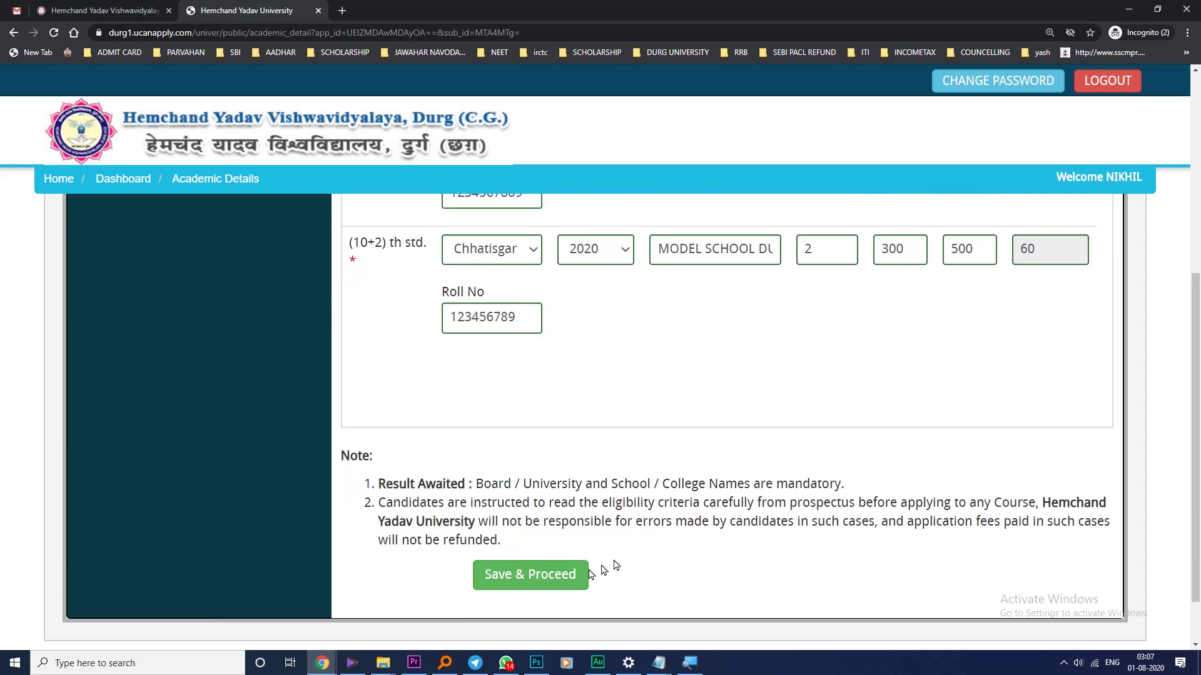
left_click(538, 560)
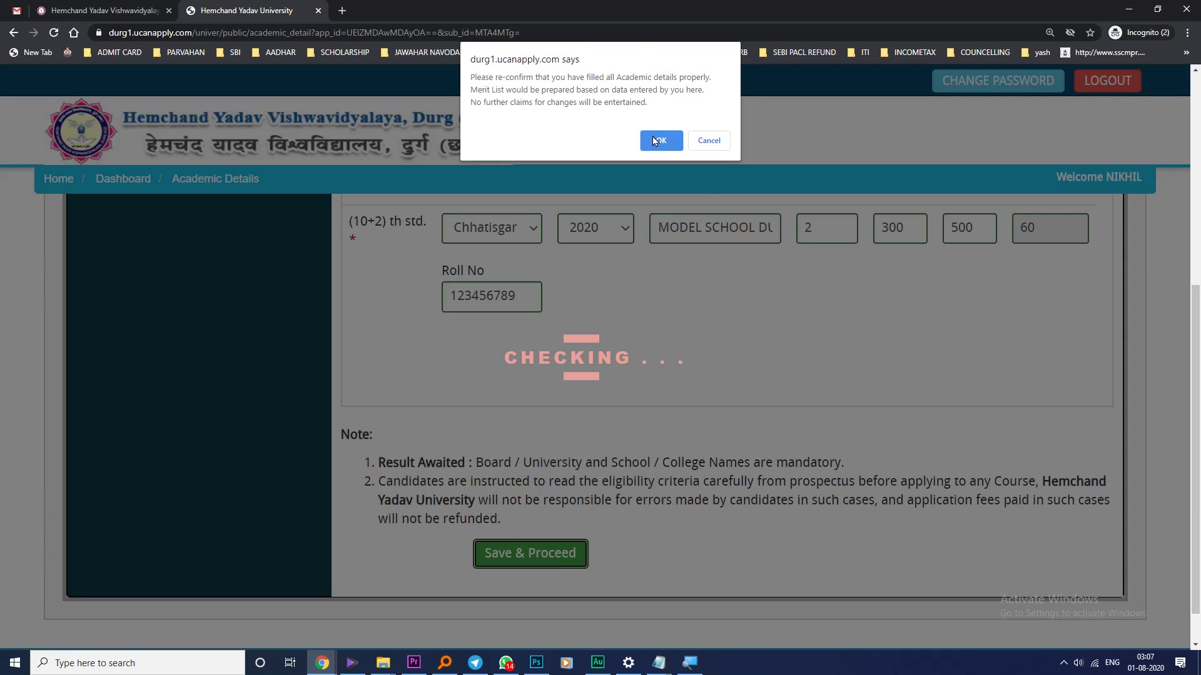
left_click(652, 140)
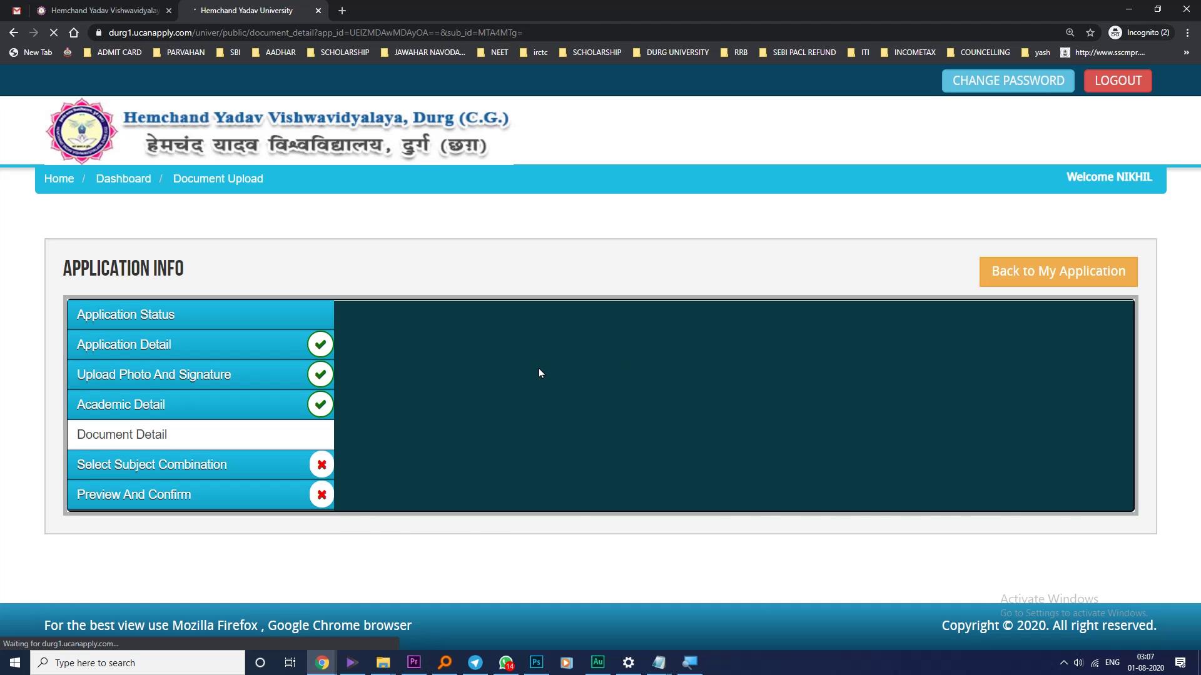
- Select the 10 marksheet image for the 10th row and try uploading it
scroll(539, 371, "down", 1)
left_click_drag(360, 284, 584, 285)
left_click(663, 293)
scroll(660, 332, "down", 2)
scroll(656, 339, "down", 1)
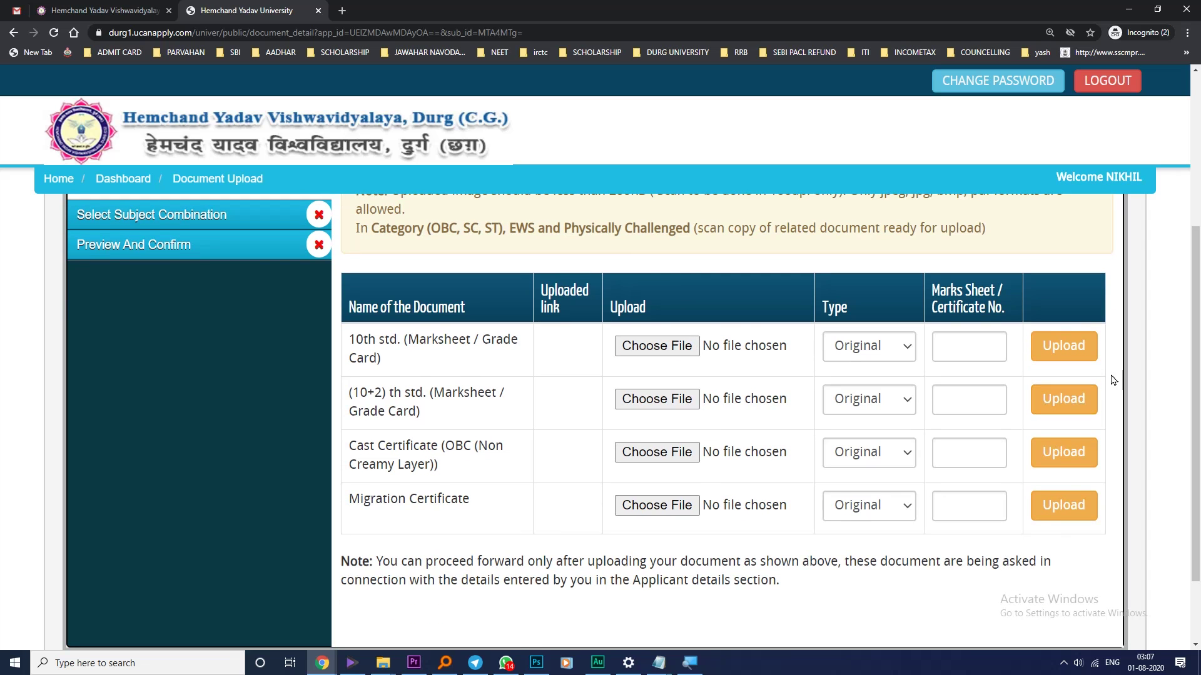
scroll(1197, 315, "up", 2)
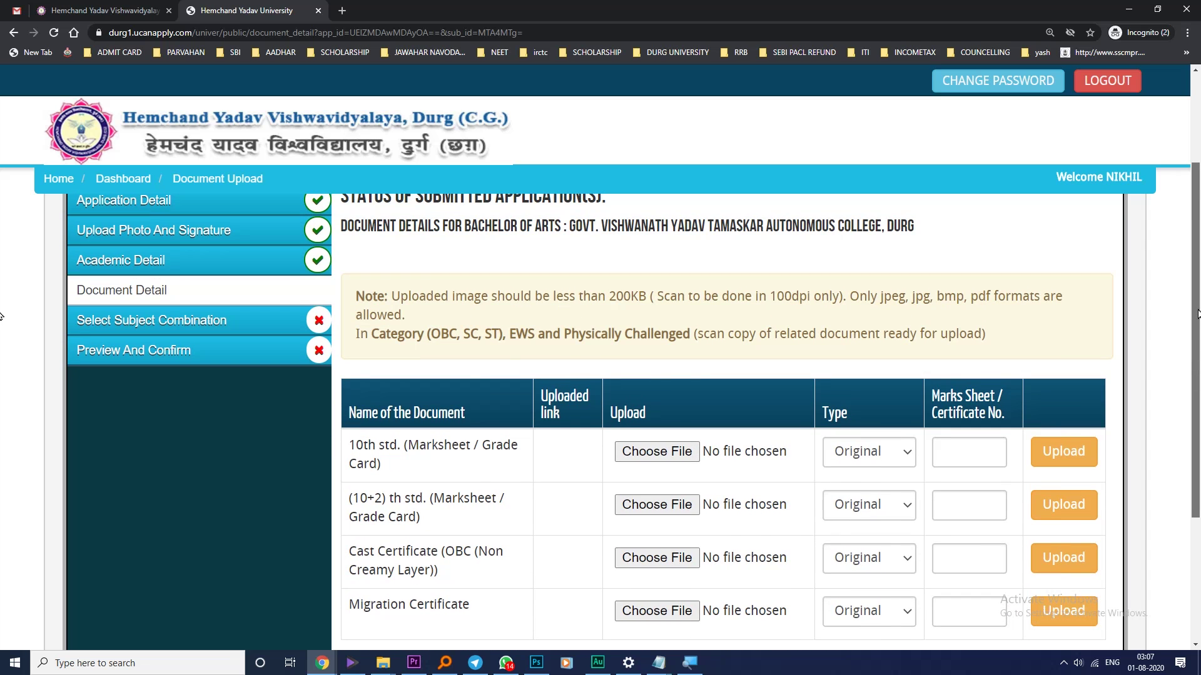
left_click_drag(1198, 315, 1198, 286)
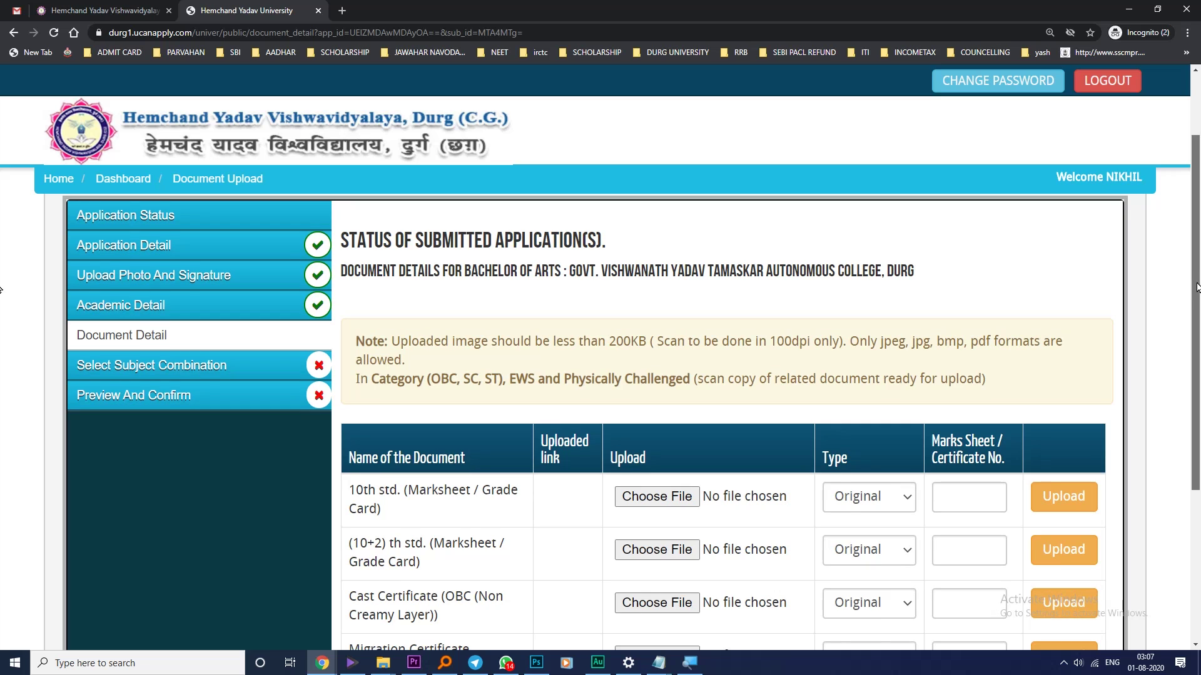
left_click_drag(1196, 287, 1198, 354)
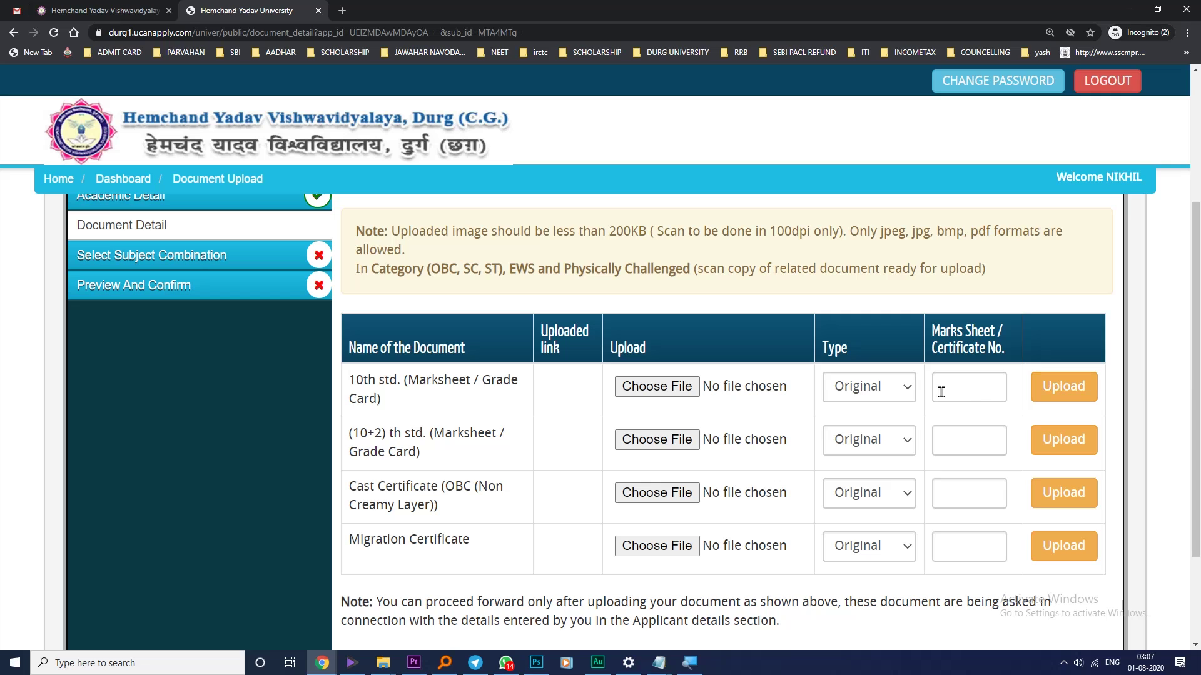
left_click(658, 386)
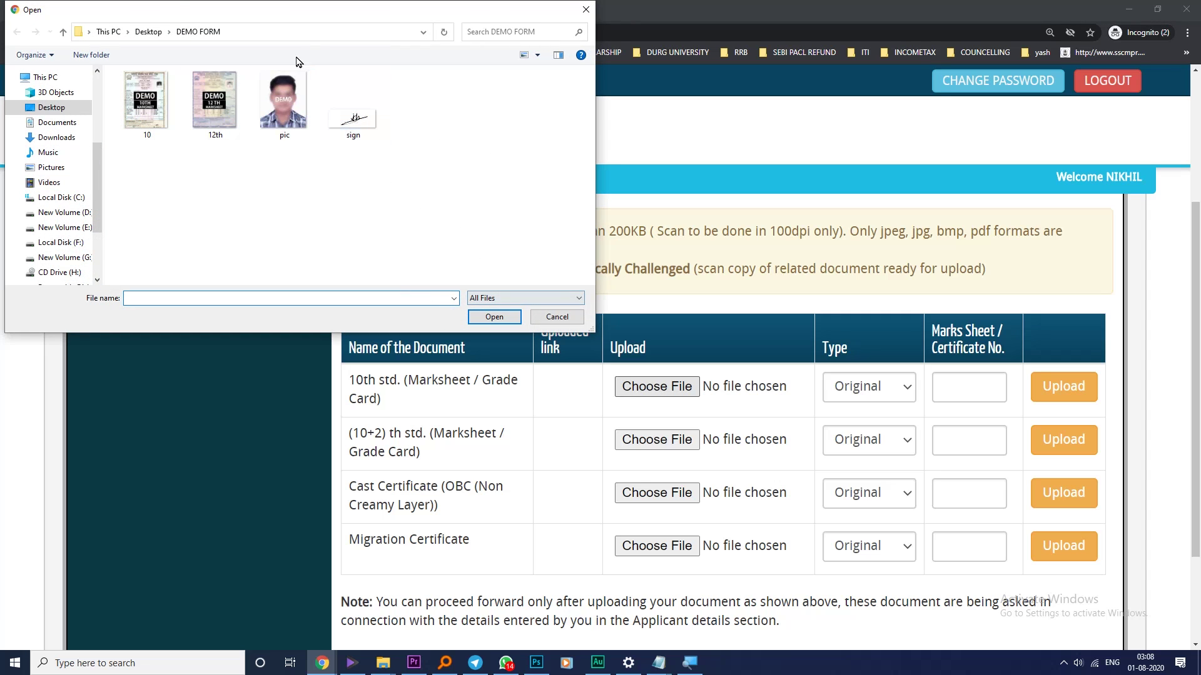
double_click(286, 14)
scroll(300, 167, "up", 2, "ctrl")
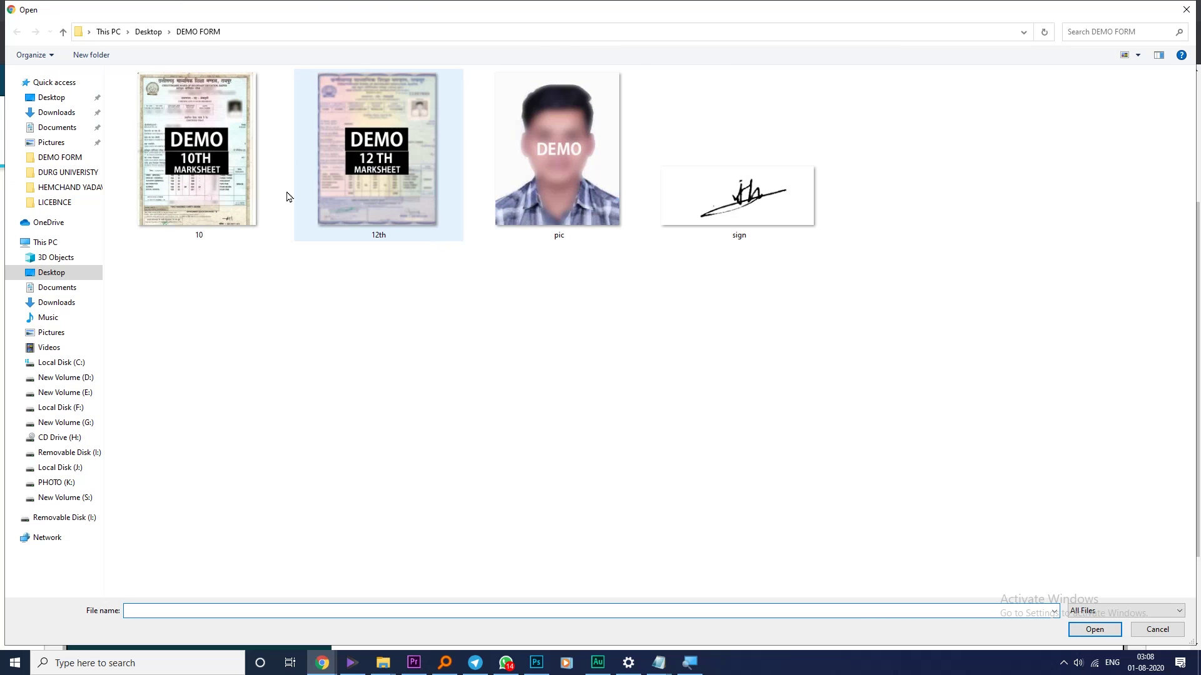
double_click(255, 201)
left_click(619, 271)
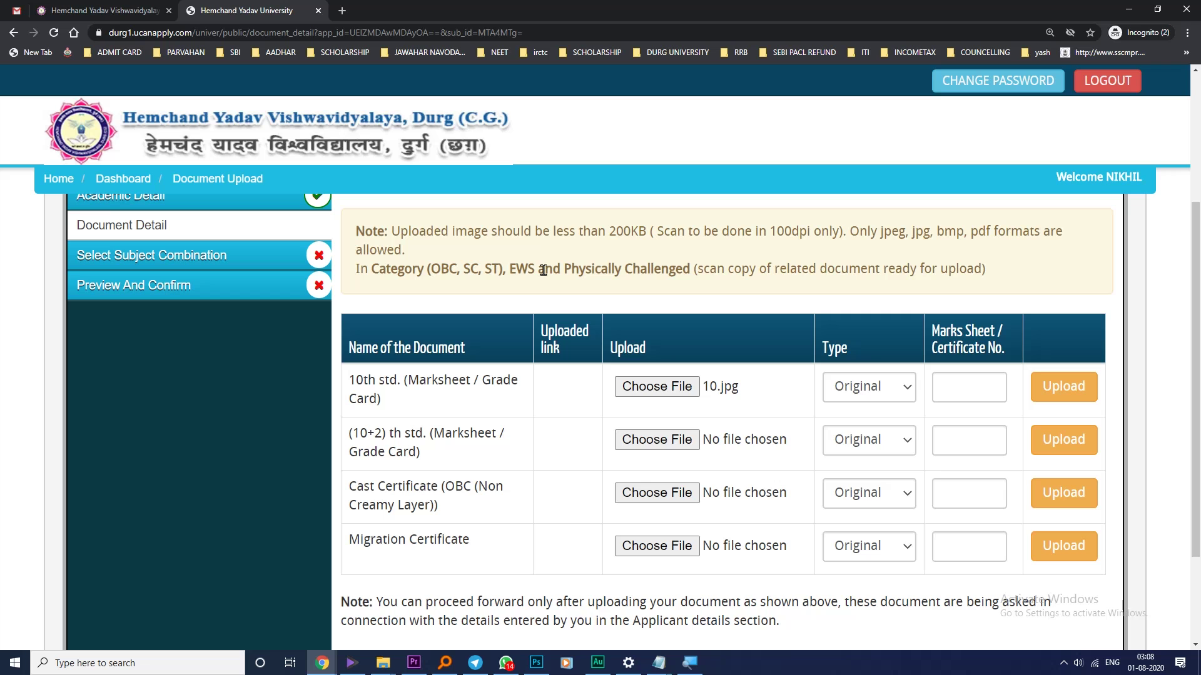
left_click(1064, 386)
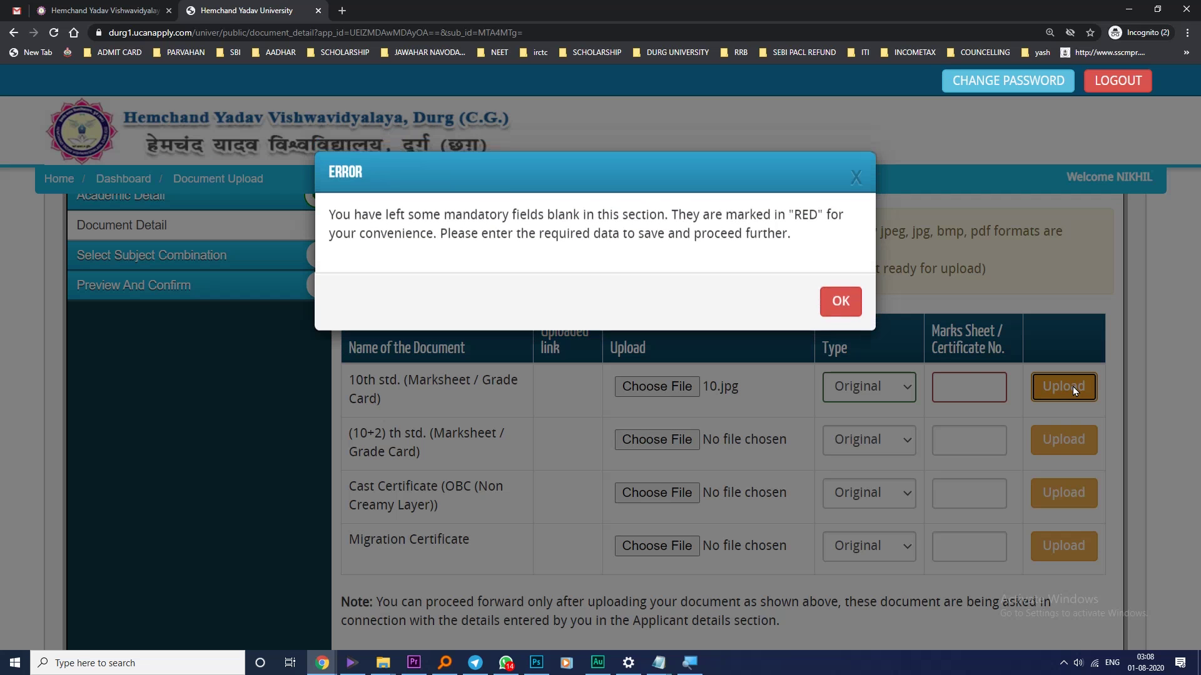
- Enter the 10th certificate number and upload the 10th marksheet
left_click_drag(396, 215, 622, 214)
left_click(835, 316)
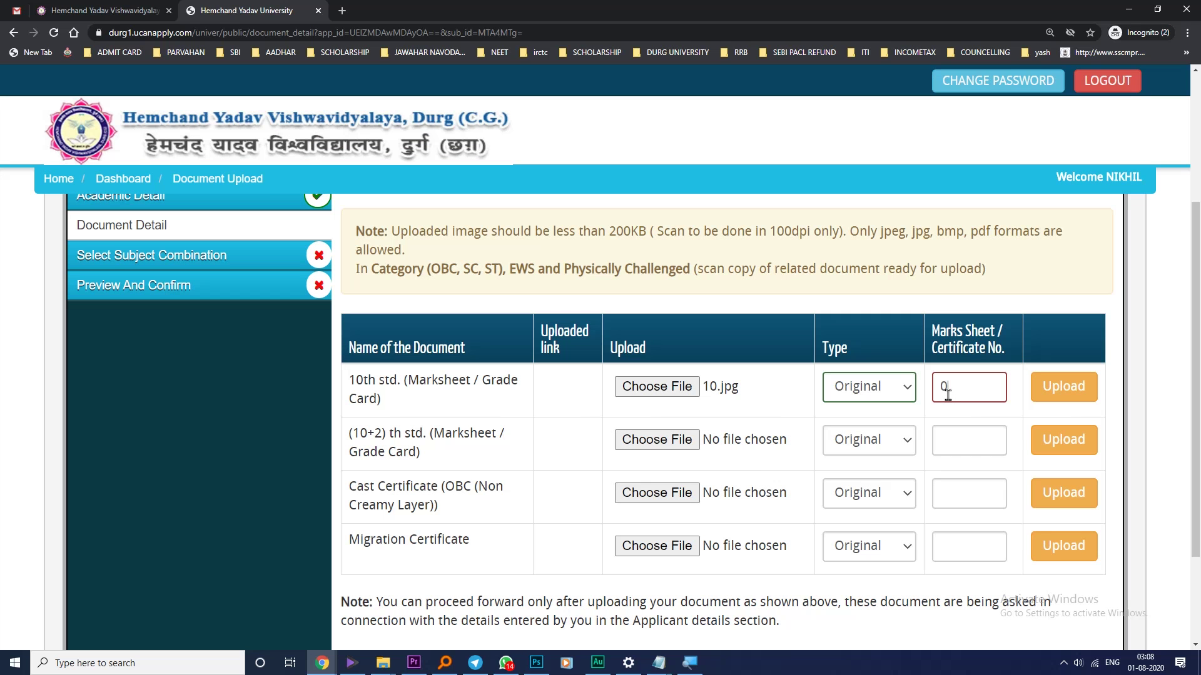
left_click(947, 395)
type("00005")
left_click(1063, 386)
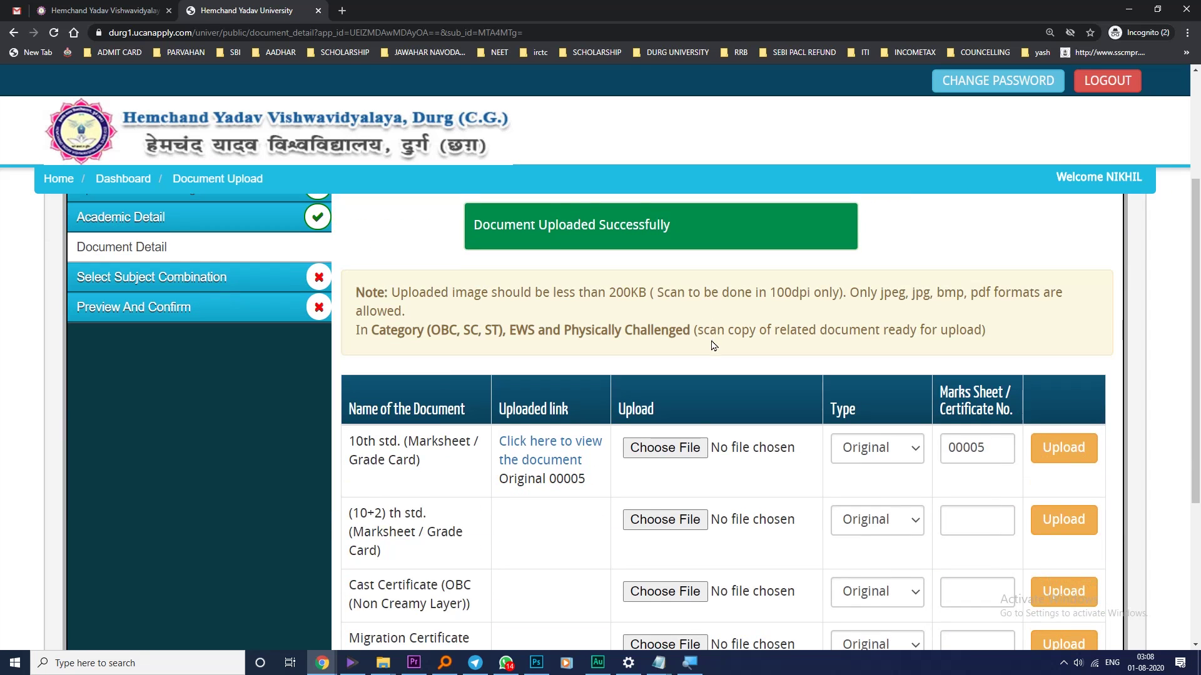
left_click_drag(473, 288, 628, 289)
scroll(588, 357, "down", 3)
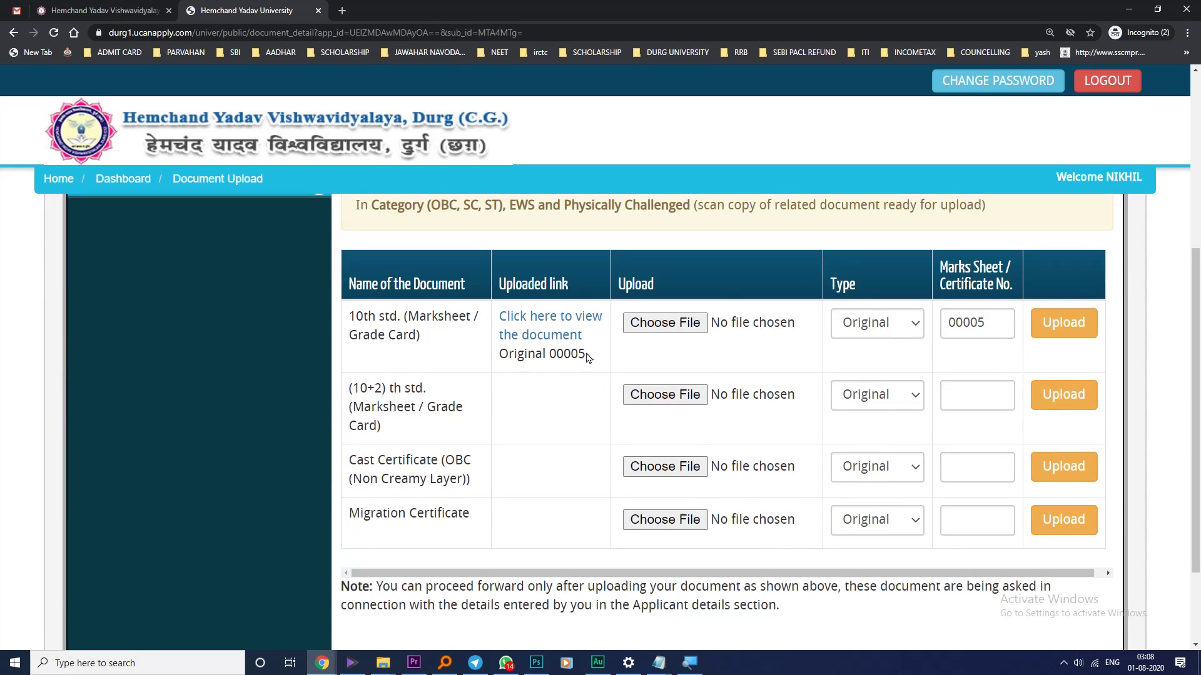
- Choose the 12th marksheet image for the 10+2 row, keeping document type Original
left_click(661, 400)
double_click(375, 160)
left_click(874, 403)
left_click(892, 431)
left_click(878, 400)
left_click(869, 418)
left_click(1004, 394)
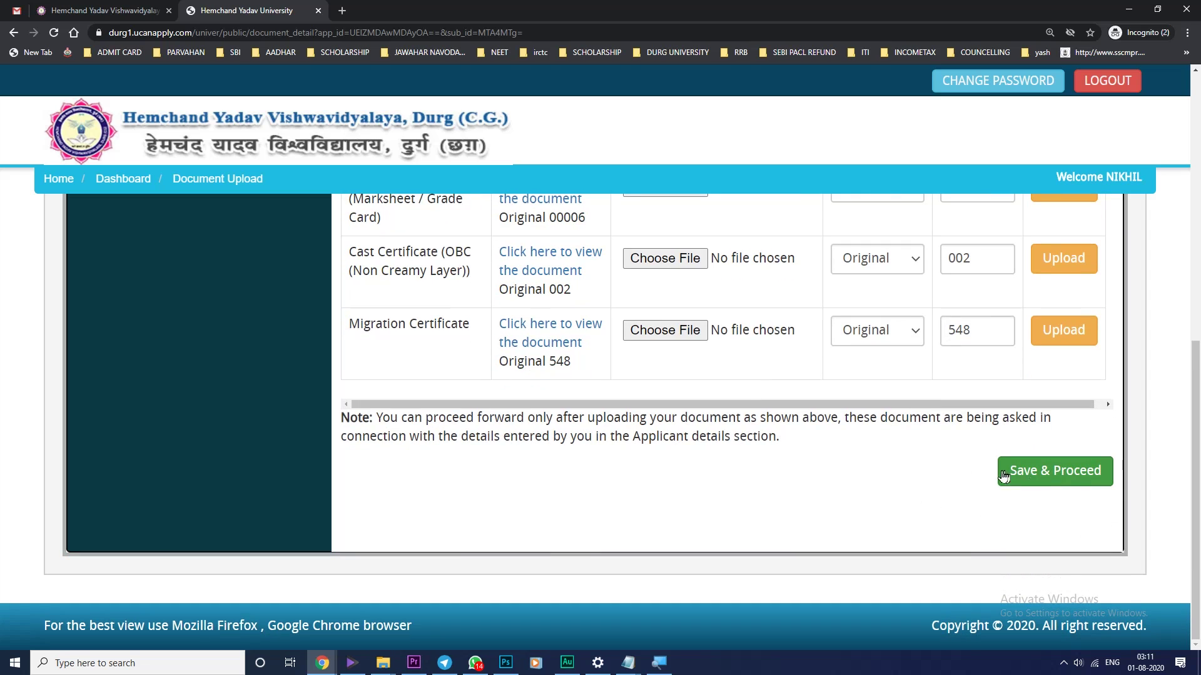
- Save the documents stage and move on to the Select Subject page
left_click(1053, 471)
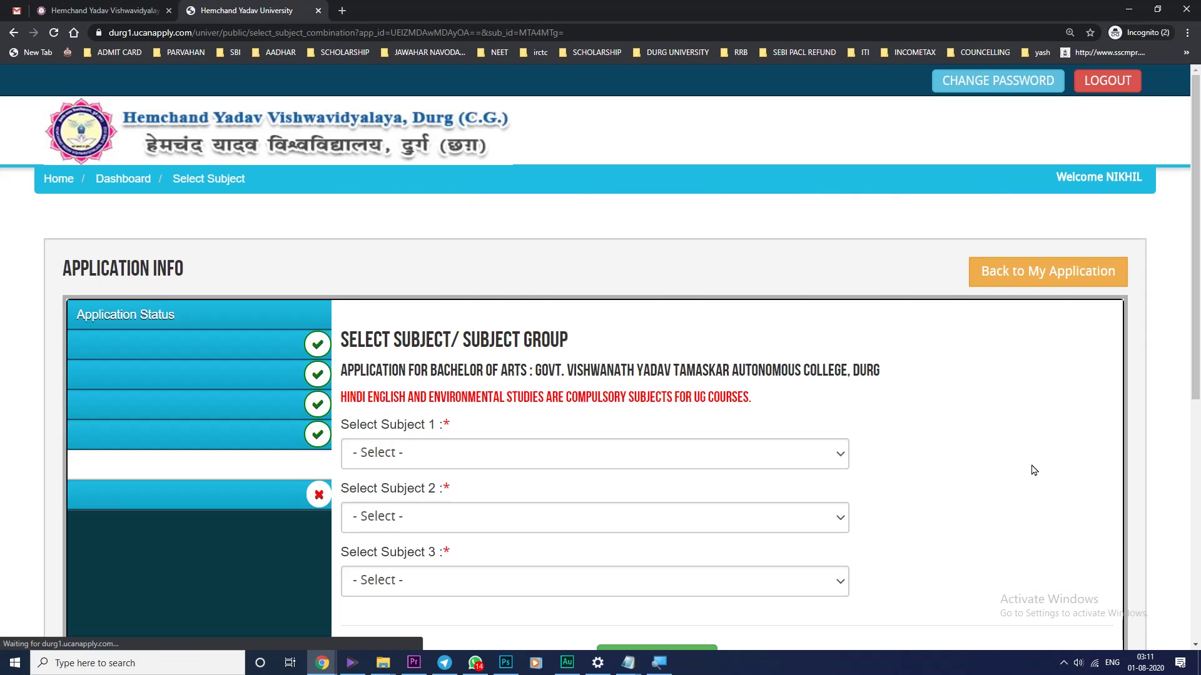
scroll(740, 461, "down", 1)
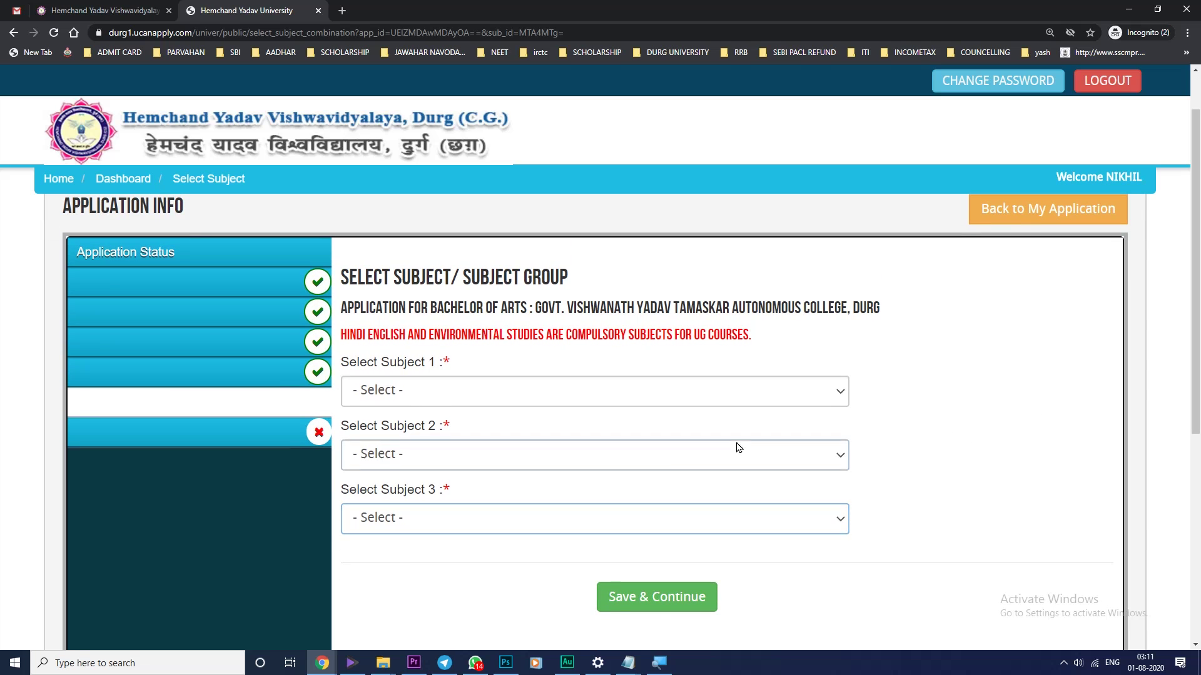
key("ctrl+plus")
scroll(723, 429, "down", 1)
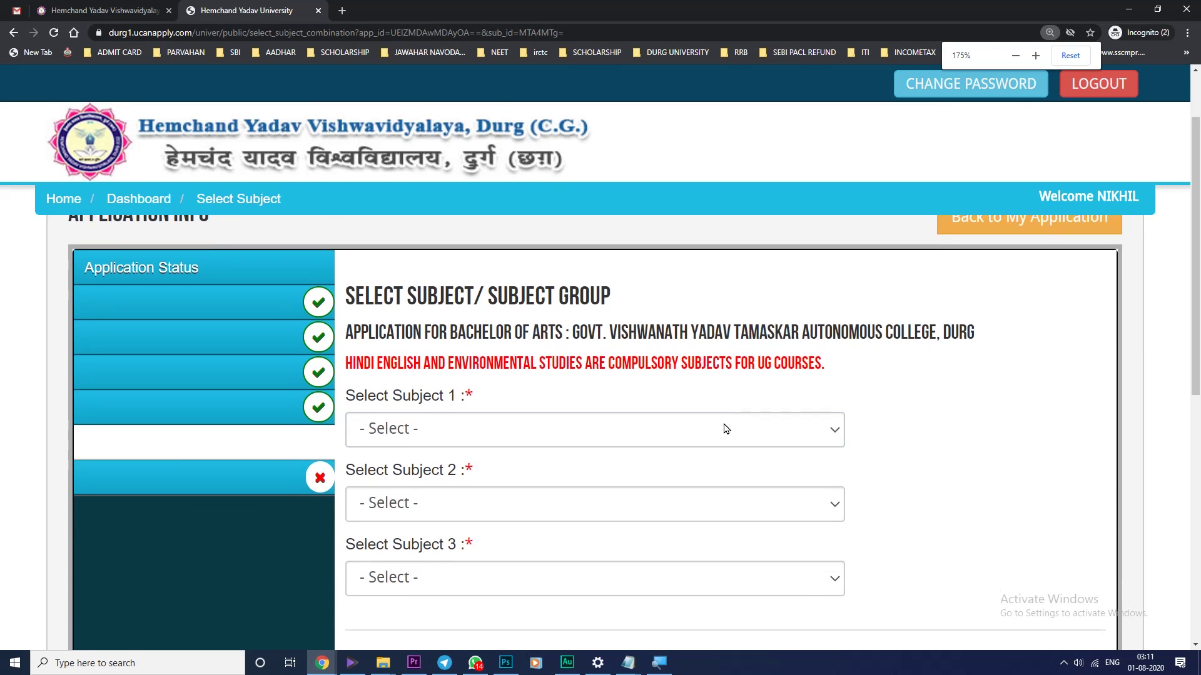
left_click(442, 375)
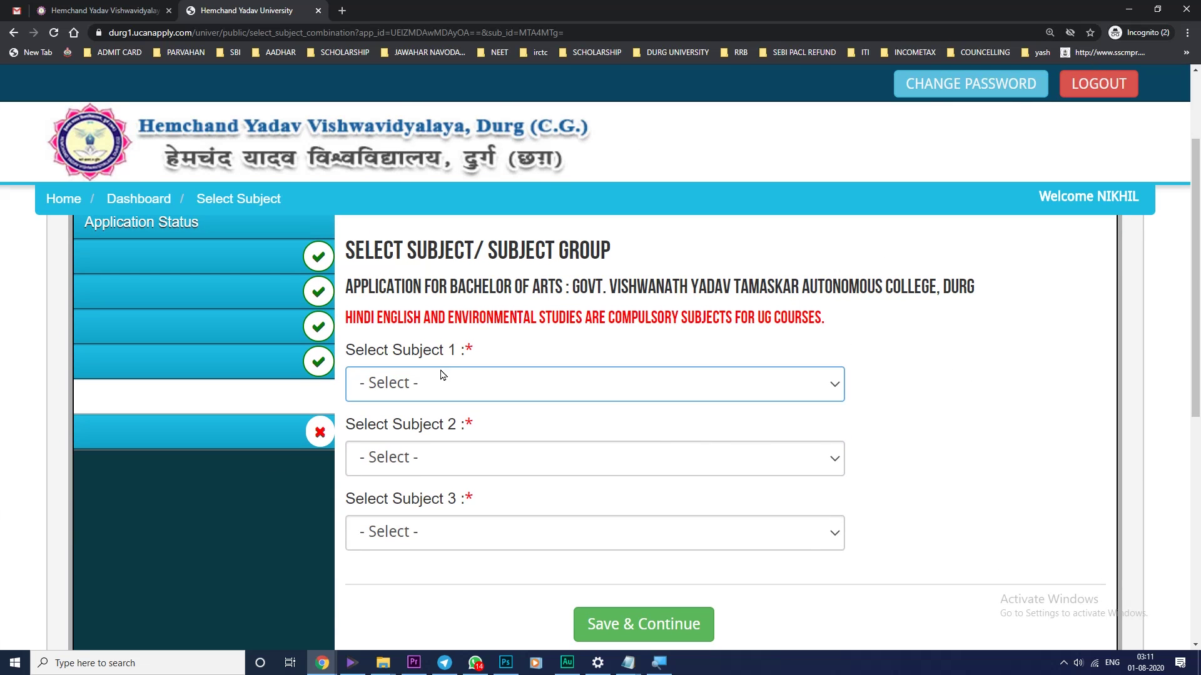
left_click(441, 377)
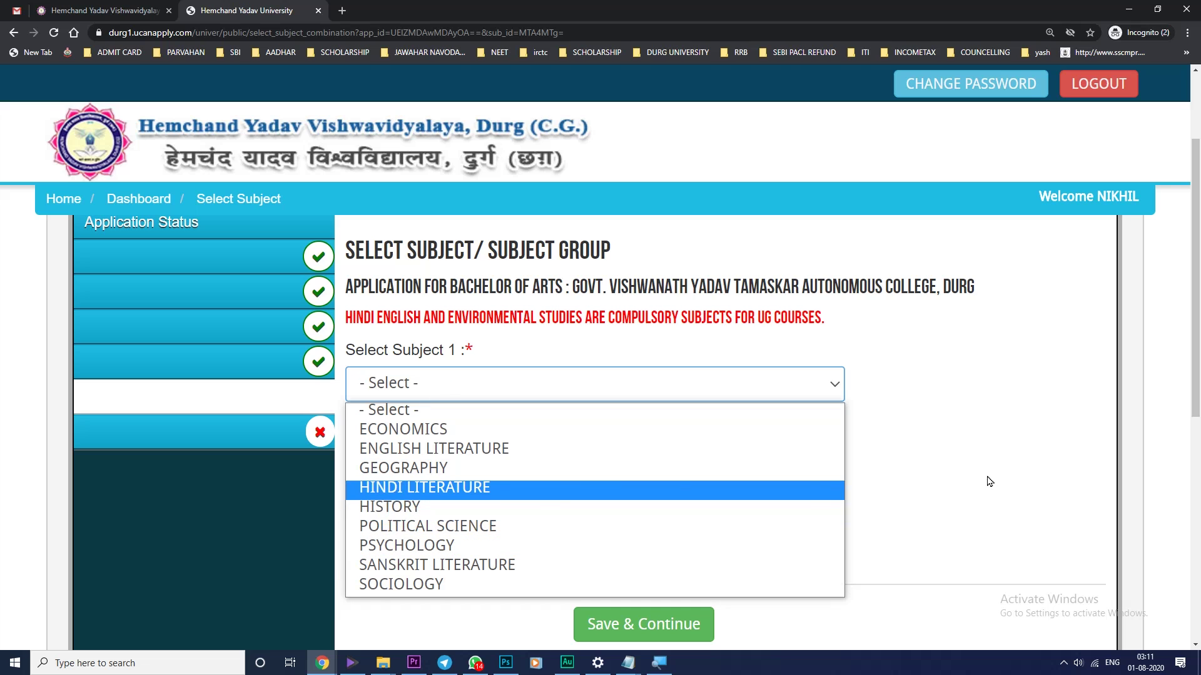
left_click(818, 448)
key("ctrl+minus")
key("ctrl+minus")
key("ctrl+plus")
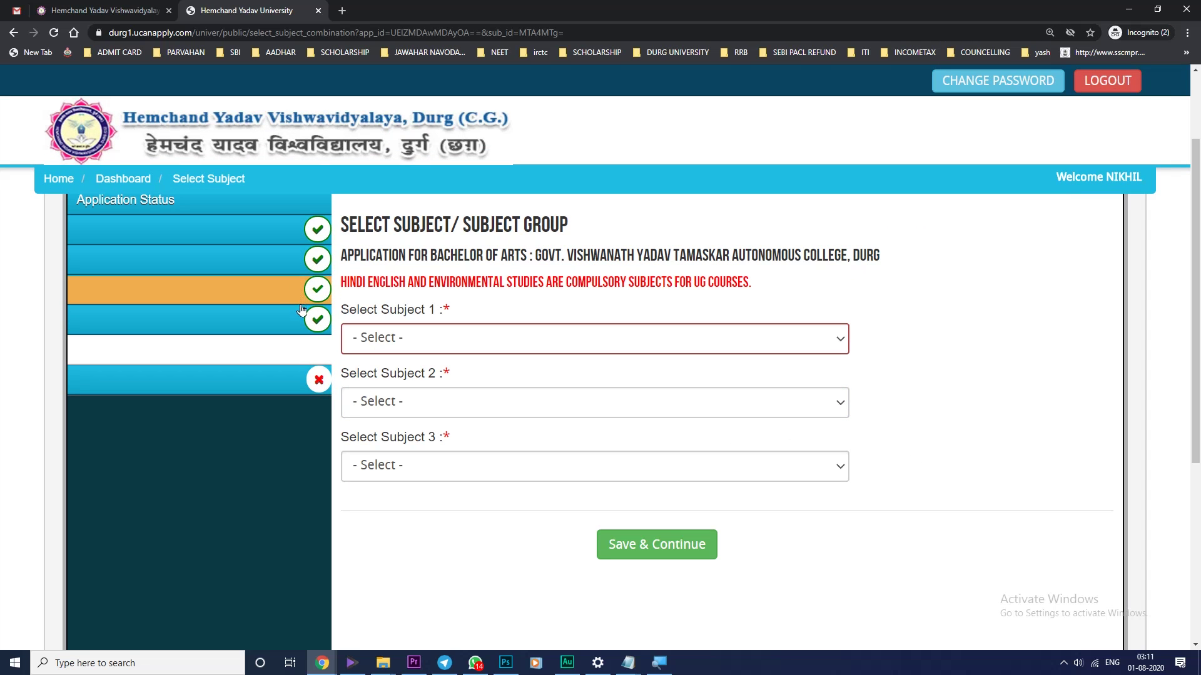
- Pick HINDI LITERATURE for Subject 1, GEOGRAPHY for Subject 2 and POLITICAL SCIENCE for Subject 3
left_click(436, 349)
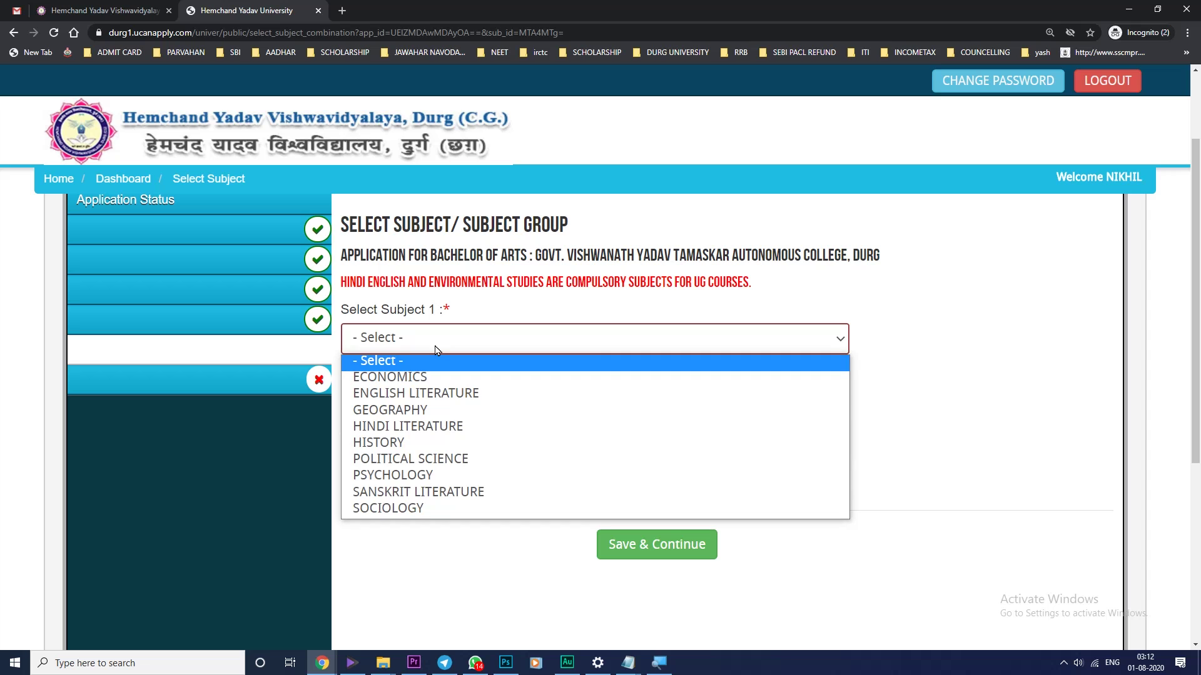
left_click(455, 428)
left_click(473, 410)
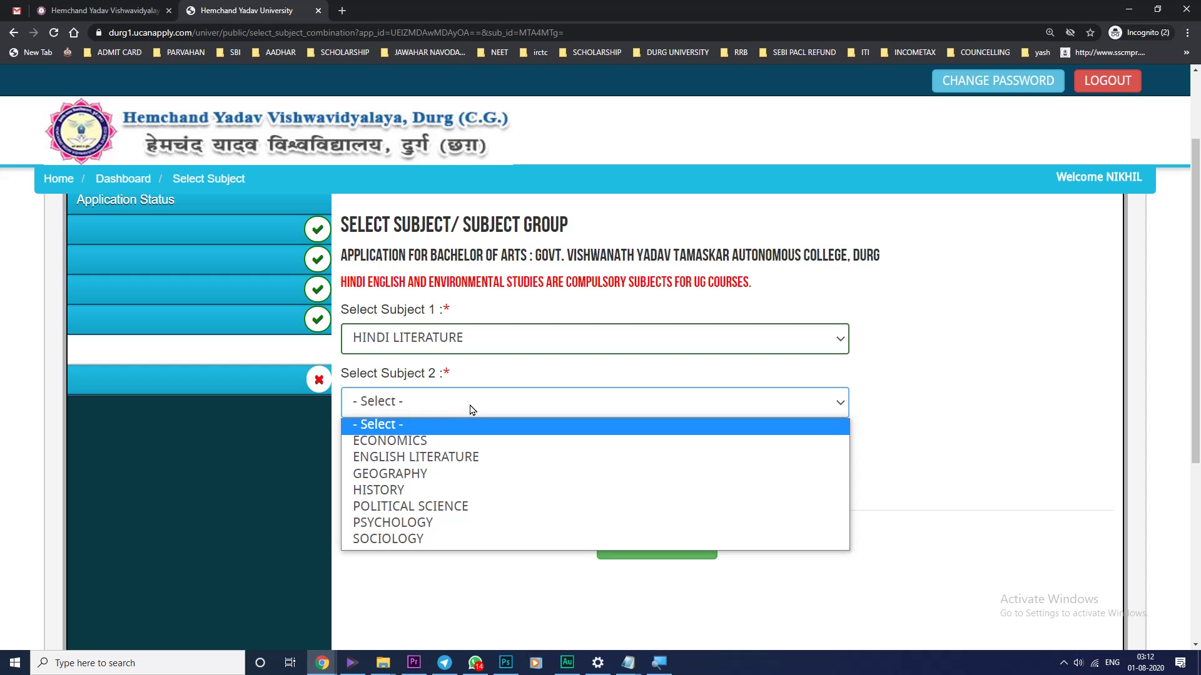
left_click(413, 478)
left_click(410, 468)
left_click(404, 561)
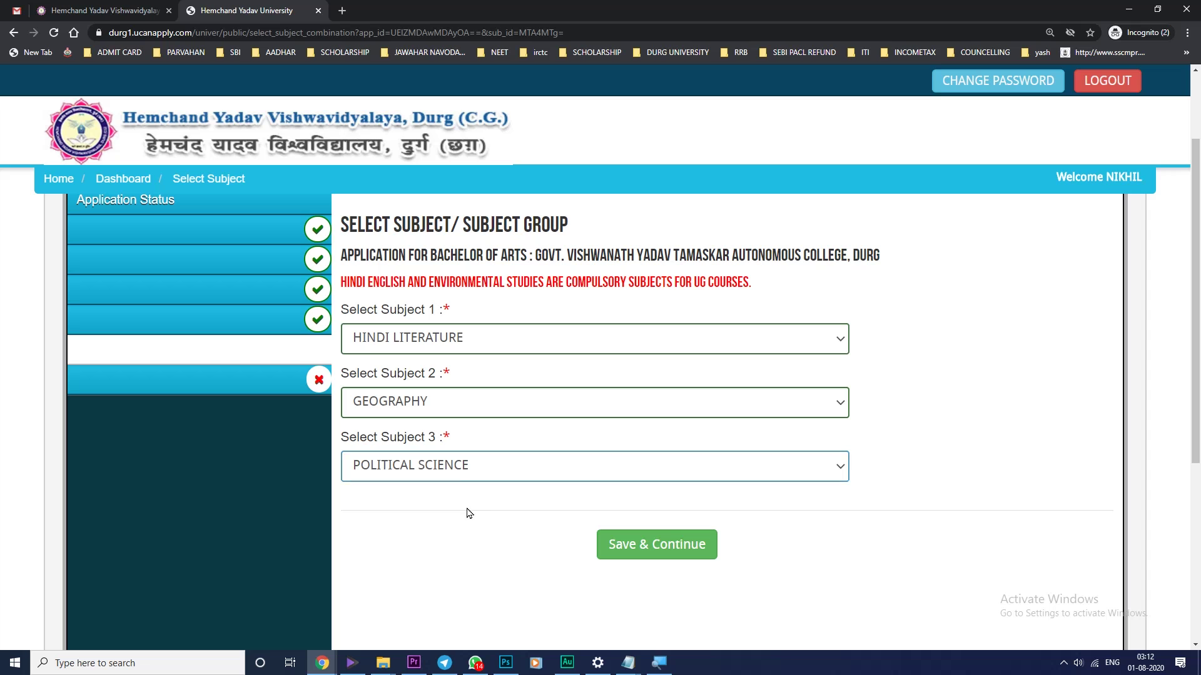
left_click_drag(342, 281, 758, 279)
left_click(759, 279)
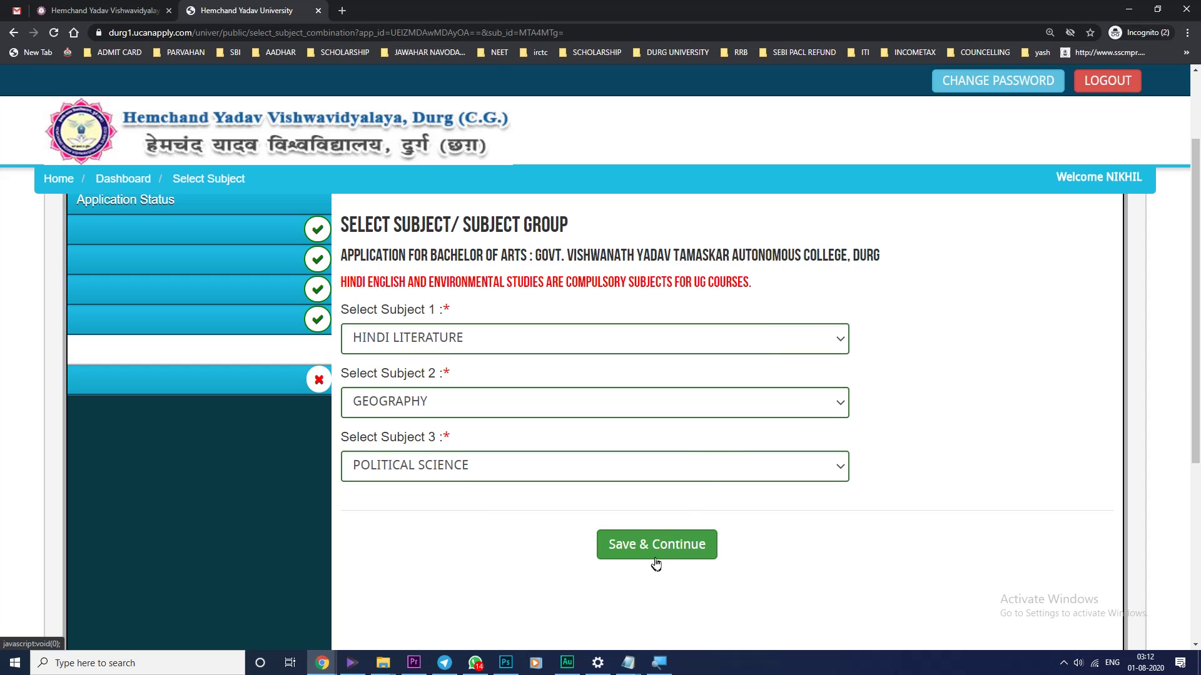
- Save the chosen subjects and review the Application Form View
left_click(659, 556)
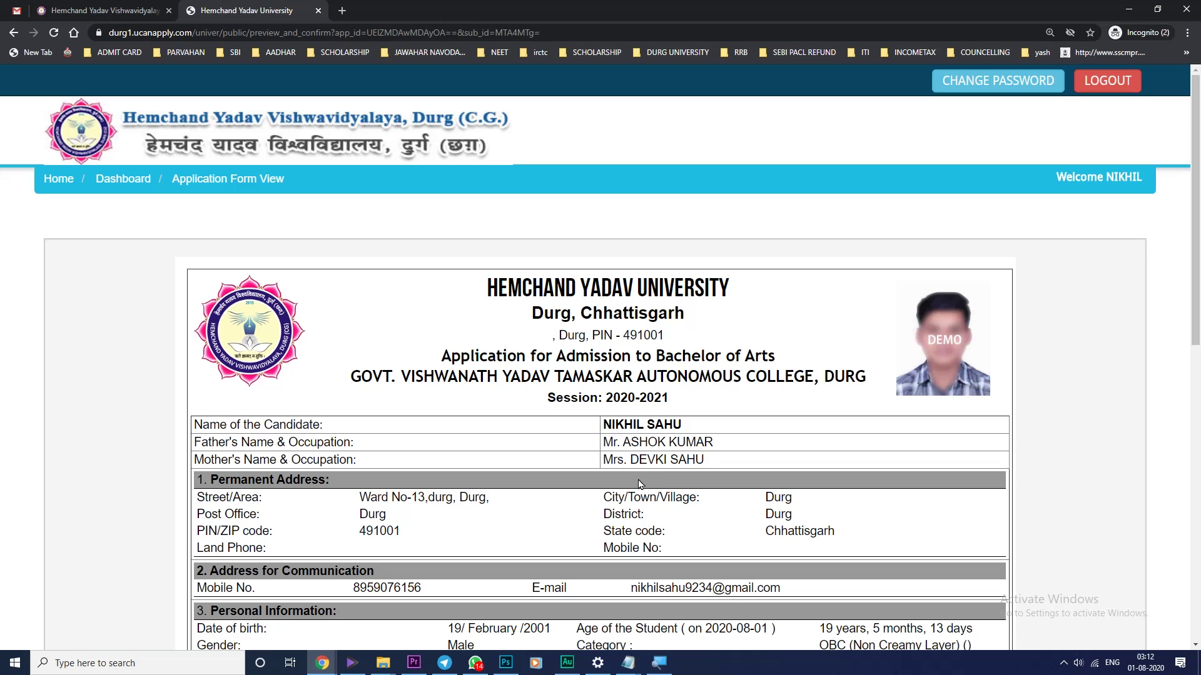
left_click_drag(491, 296, 751, 299)
left_click_drag(533, 313, 684, 313)
left_click_drag(553, 337, 648, 336)
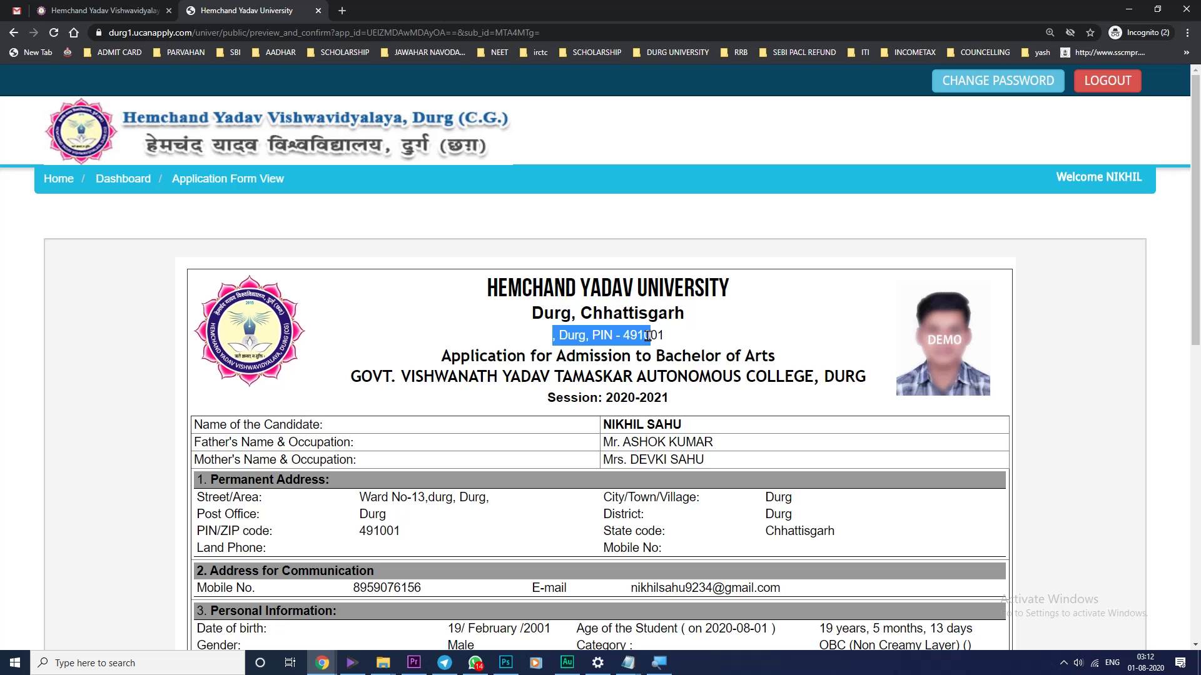
left_click_drag(445, 356, 866, 378)
left_click(719, 416)
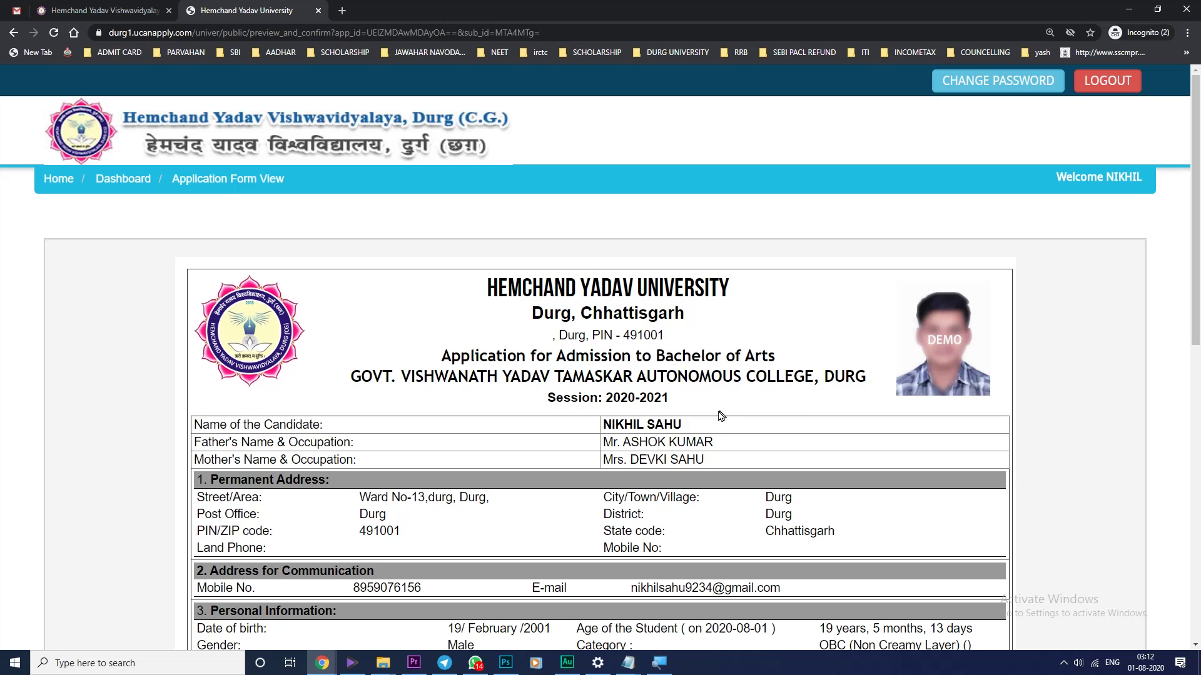
- Tick the I CONFIRM THE ABOVE declaration at the bottom of the form
scroll(712, 417, "down", 1)
scroll(714, 417, "down", 1)
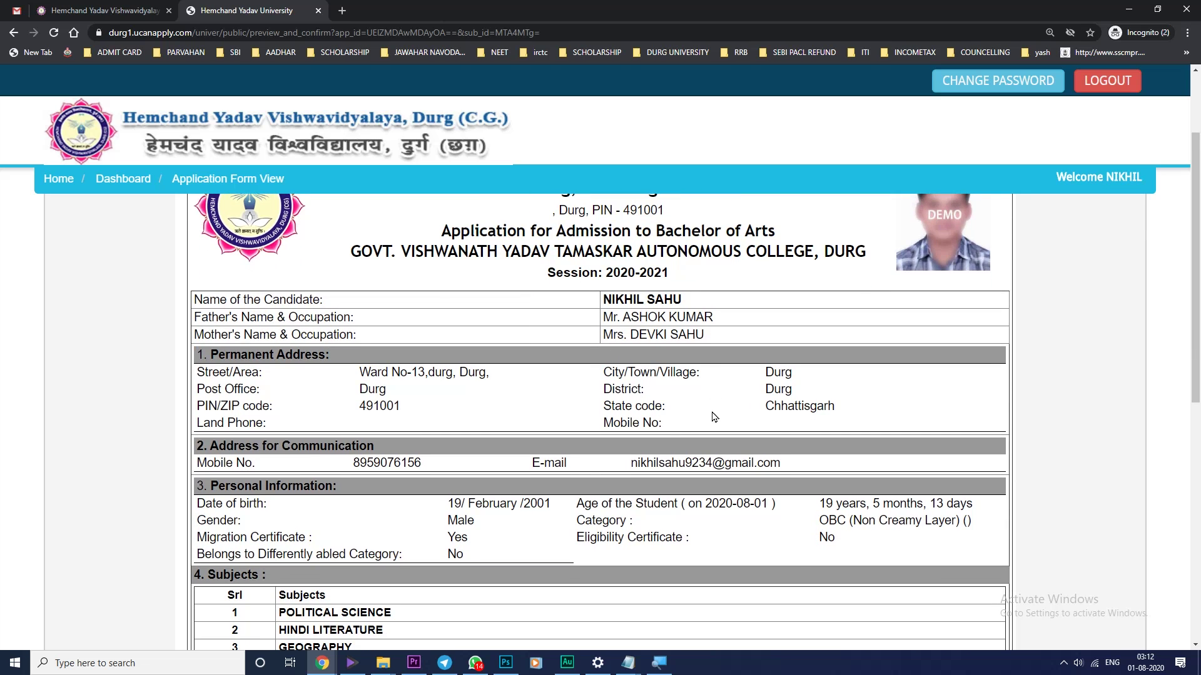
scroll(715, 417, "down", 8)
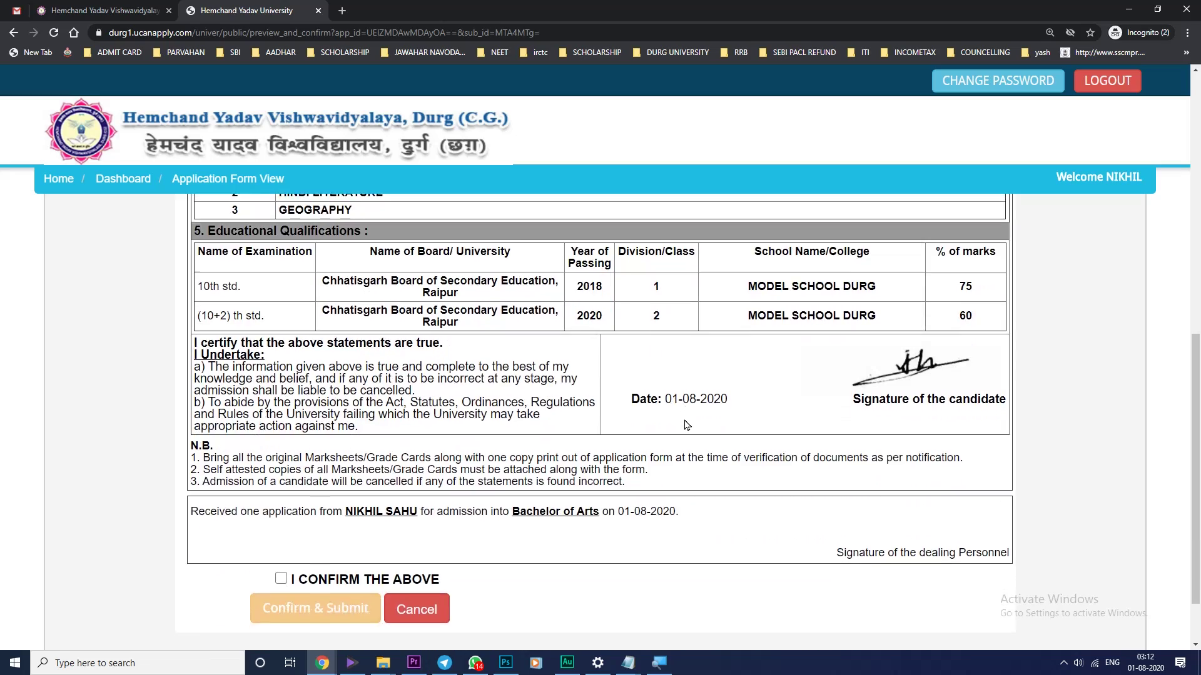
scroll(687, 425, "down", 1)
scroll(379, 424, "up", 10)
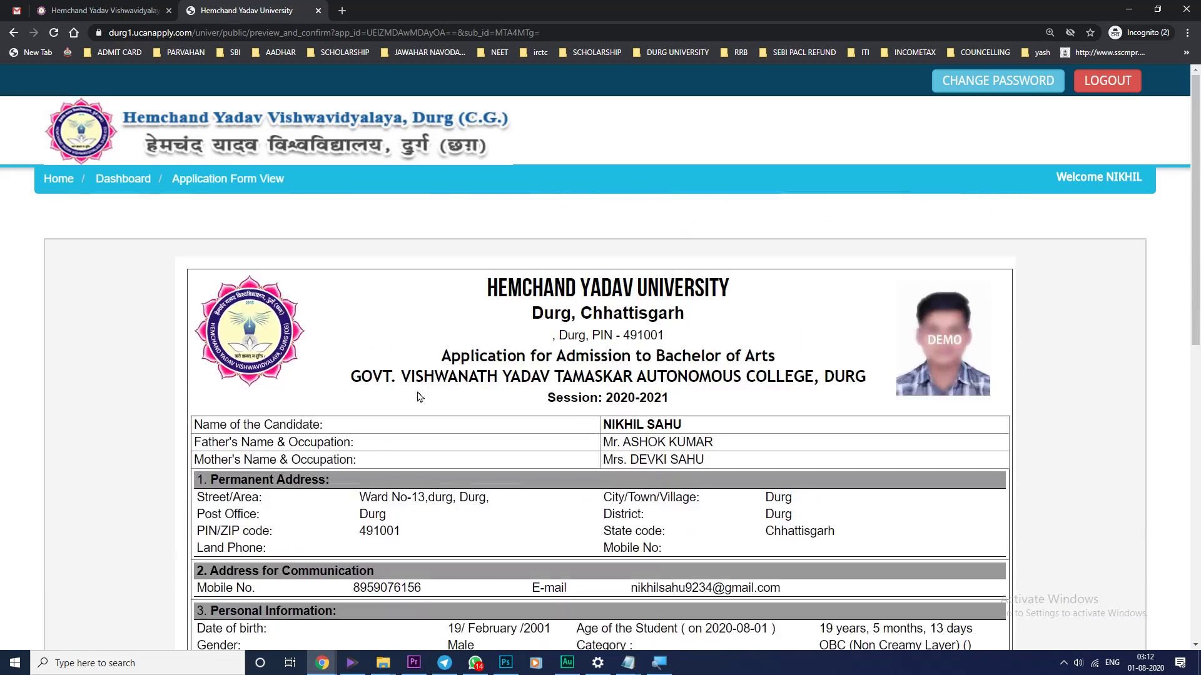
key("ctrl+plus")
scroll(500, 407, "down", 12)
left_click(229, 478)
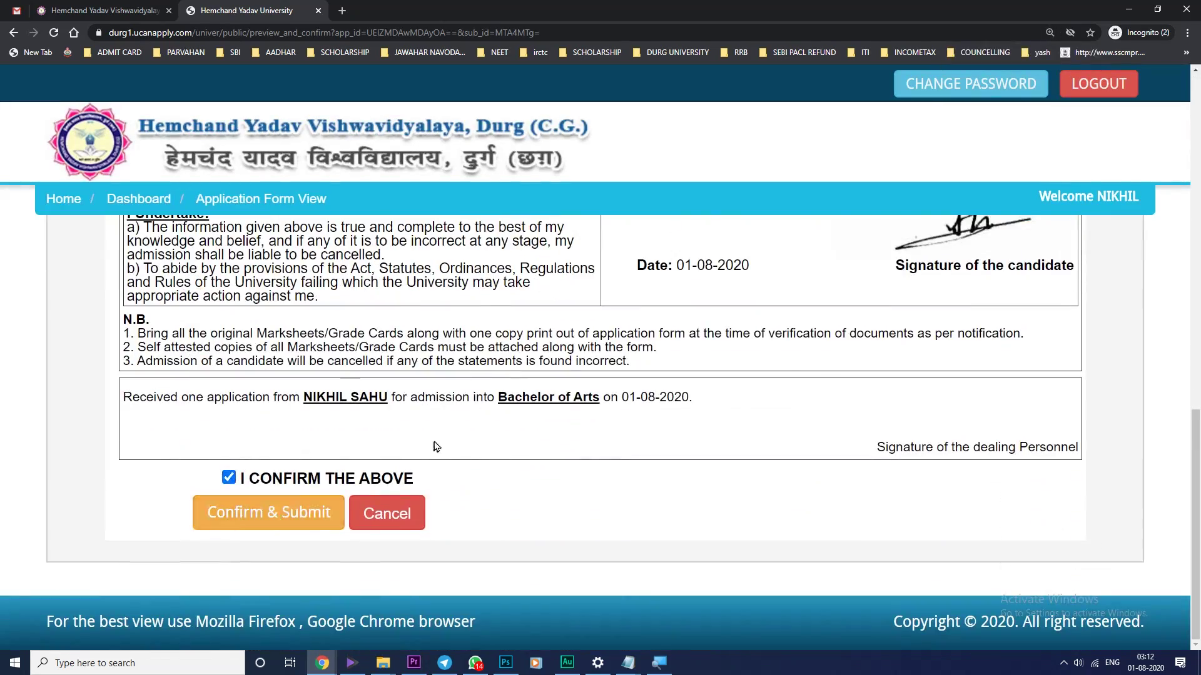
scroll(438, 447, "up", 10)
key("ctrl+minus")
scroll(438, 447, "down", 12)
- Submit the application and save the printable form as a PDF on the Desktop
left_click(383, 563)
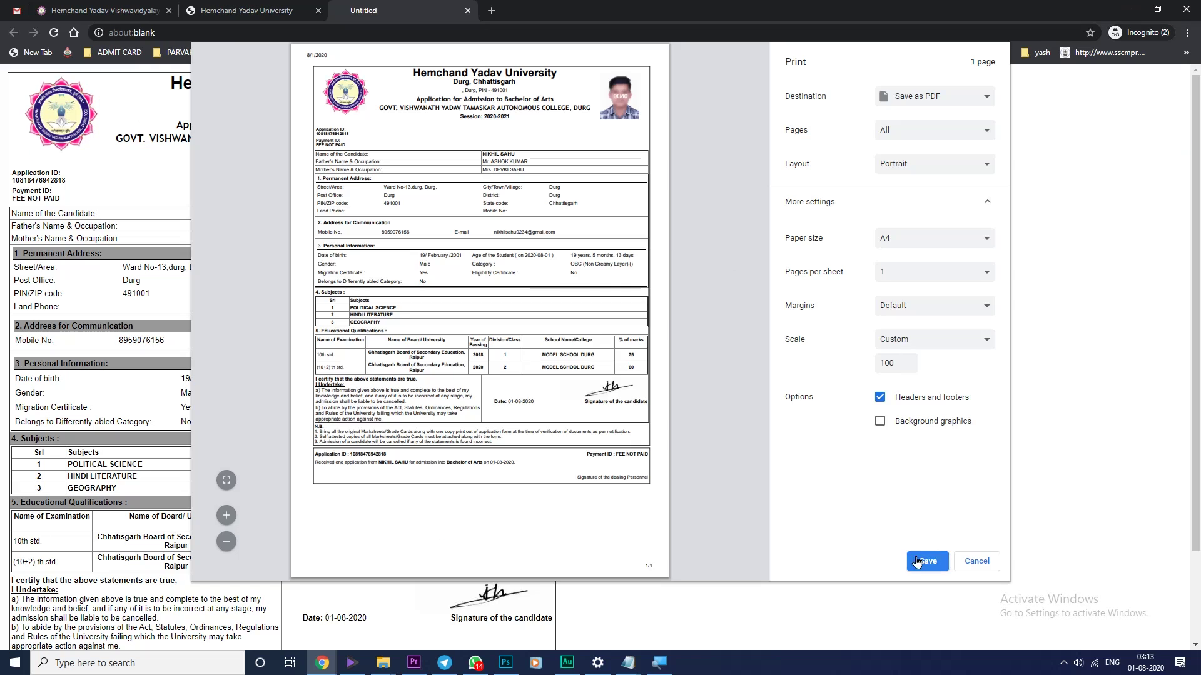
left_click(925, 560)
left_click(51, 96)
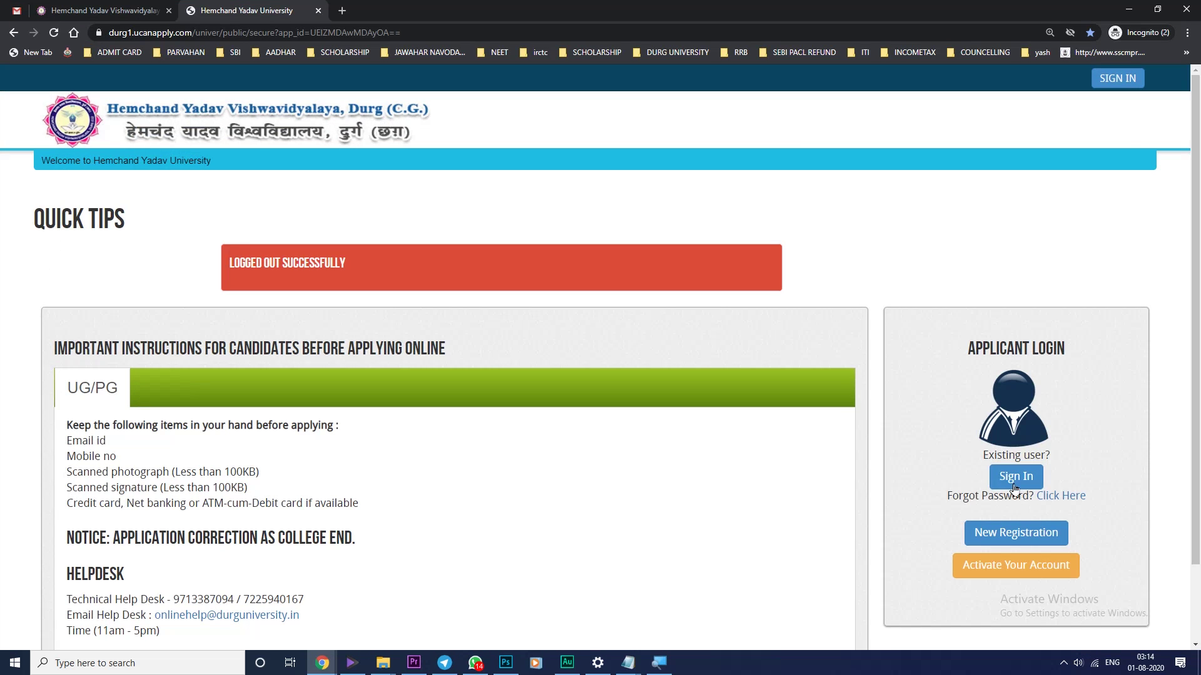
- Sign back into the portal with the account email and password, then open My Application
left_click(1125, 78)
key("Tab")
type("*************")
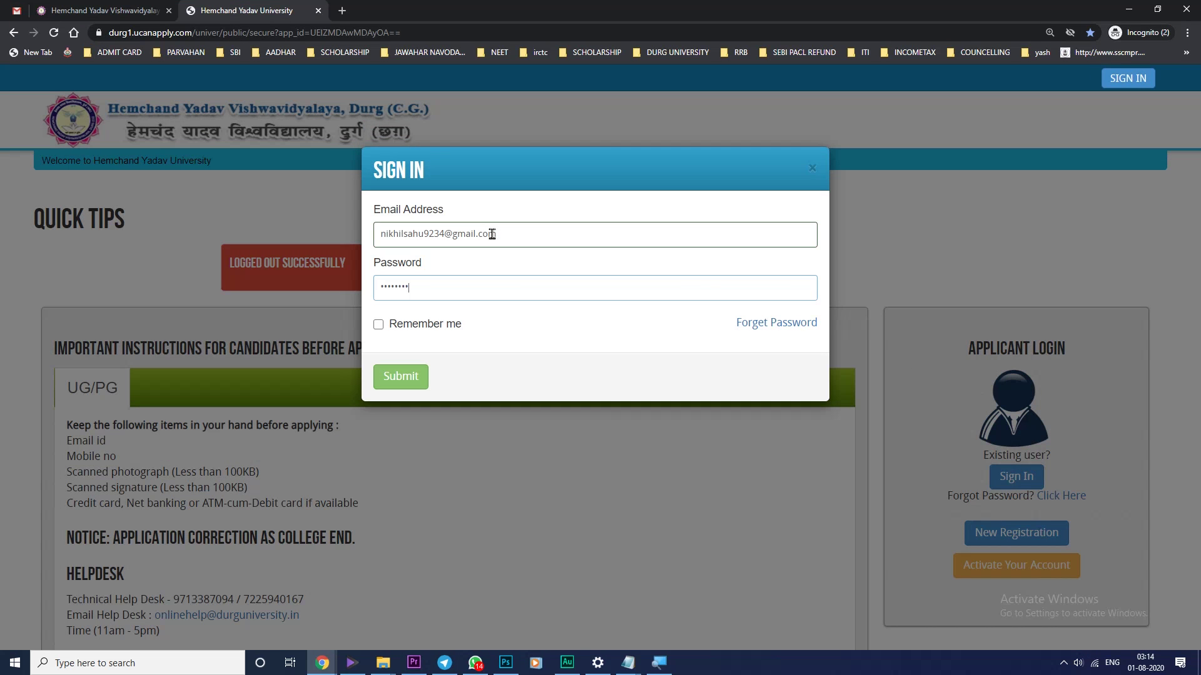
key("Return")
type("*************")
key("Return")
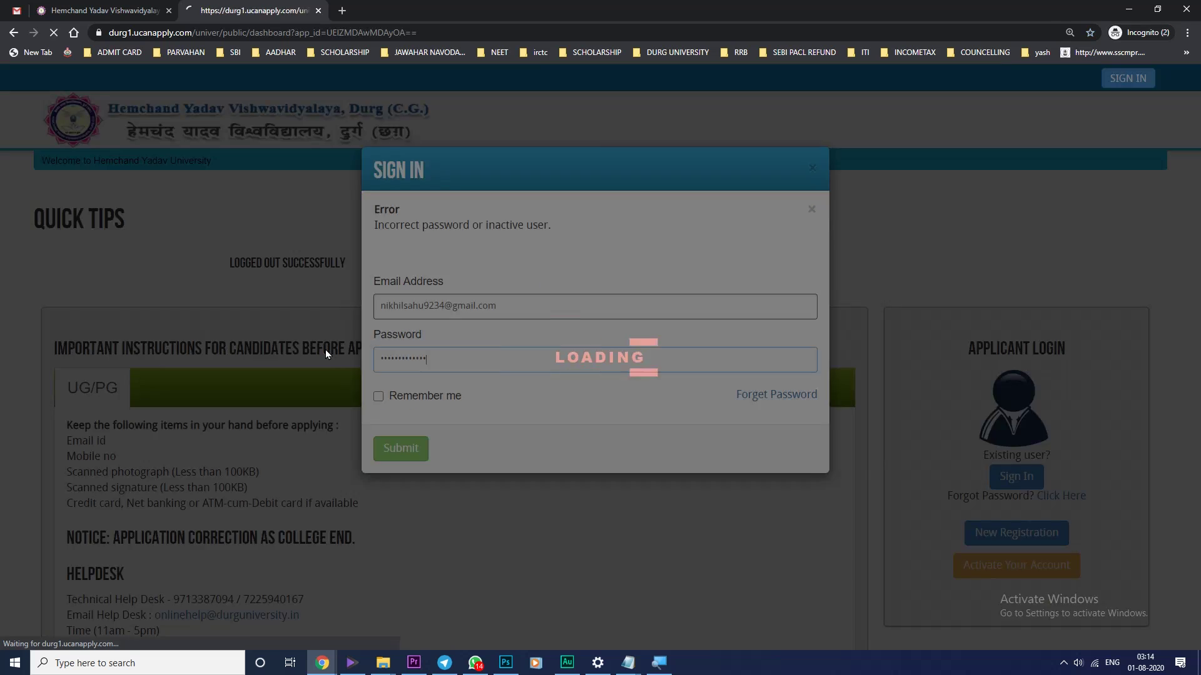
left_click(254, 398)
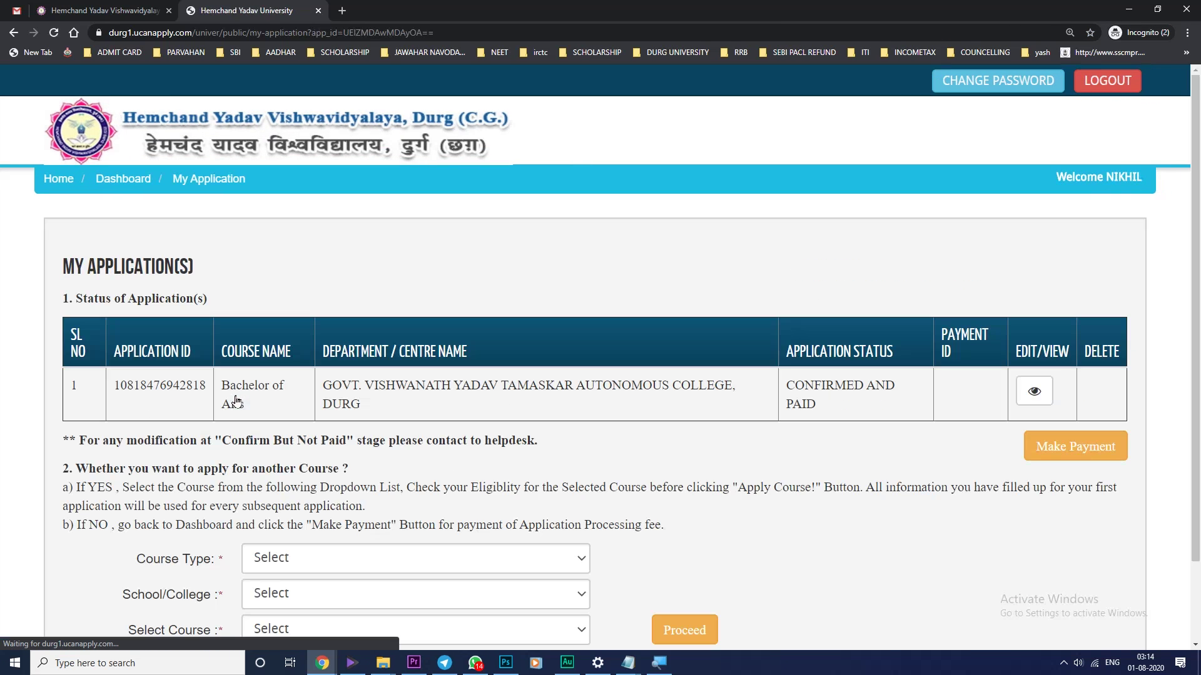
- Review the first application's ID, Bachelor of Arts course and department in My Application
scroll(230, 338, "down", 1)
scroll(229, 339, "up", 1)
scroll(186, 354, "down", 1)
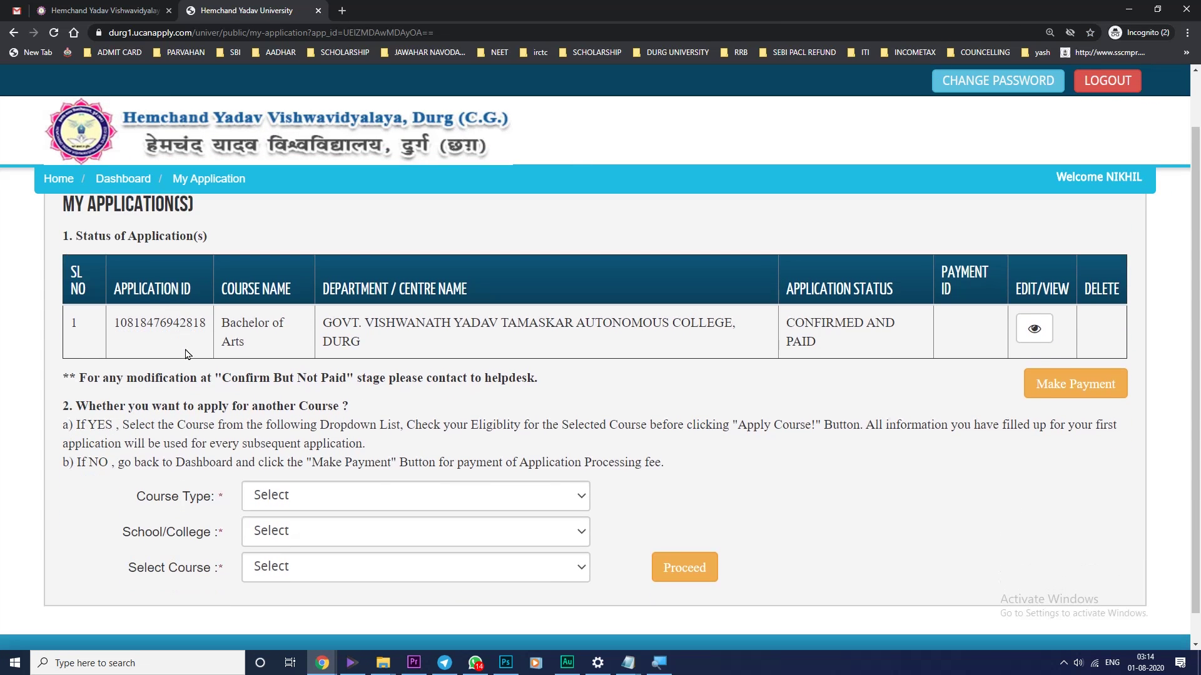
left_click_drag(110, 326, 202, 321)
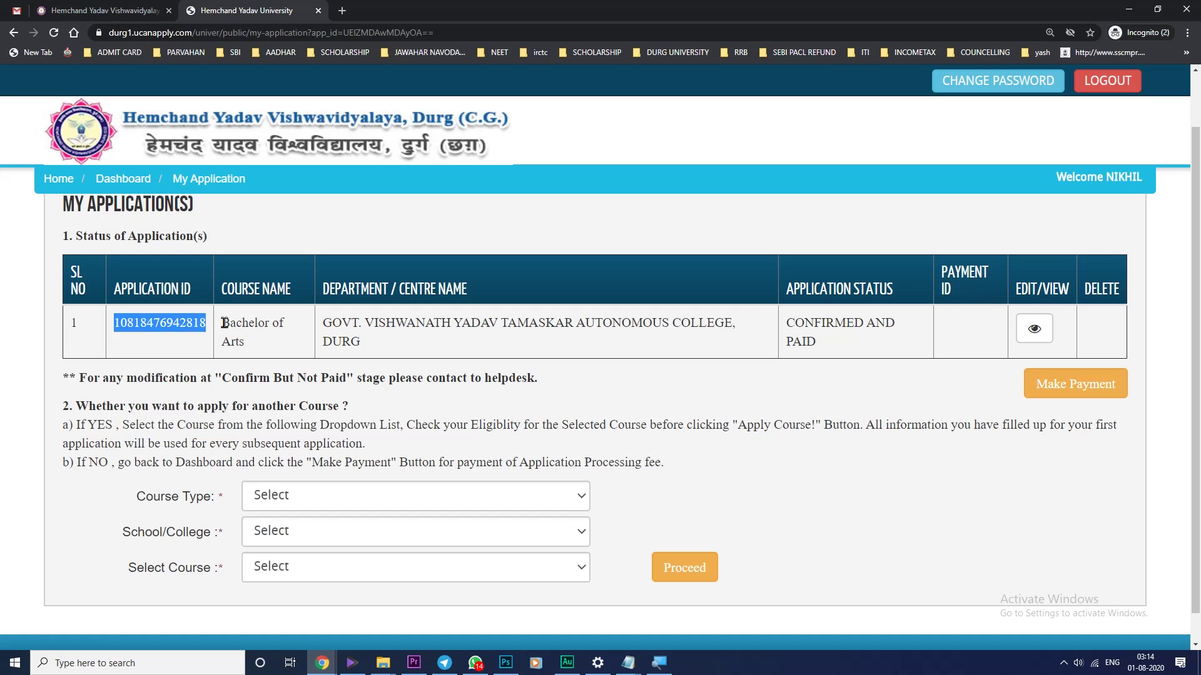
triple_click(224, 323)
triple_click(334, 319)
left_click(496, 463)
- Set Course Type to UG/PG and the college to GOVT. NAVEEN COLLEGE THELKADIH, KHAIRAGARH
left_click(386, 500)
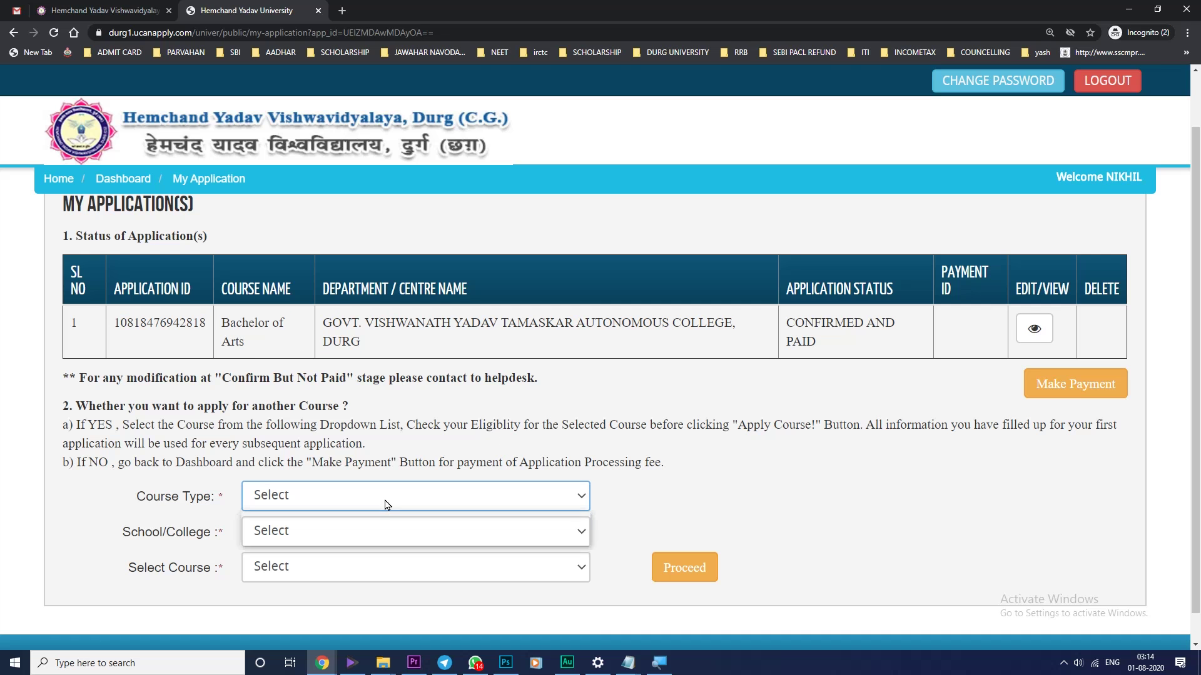
left_click(351, 528)
left_click(340, 535)
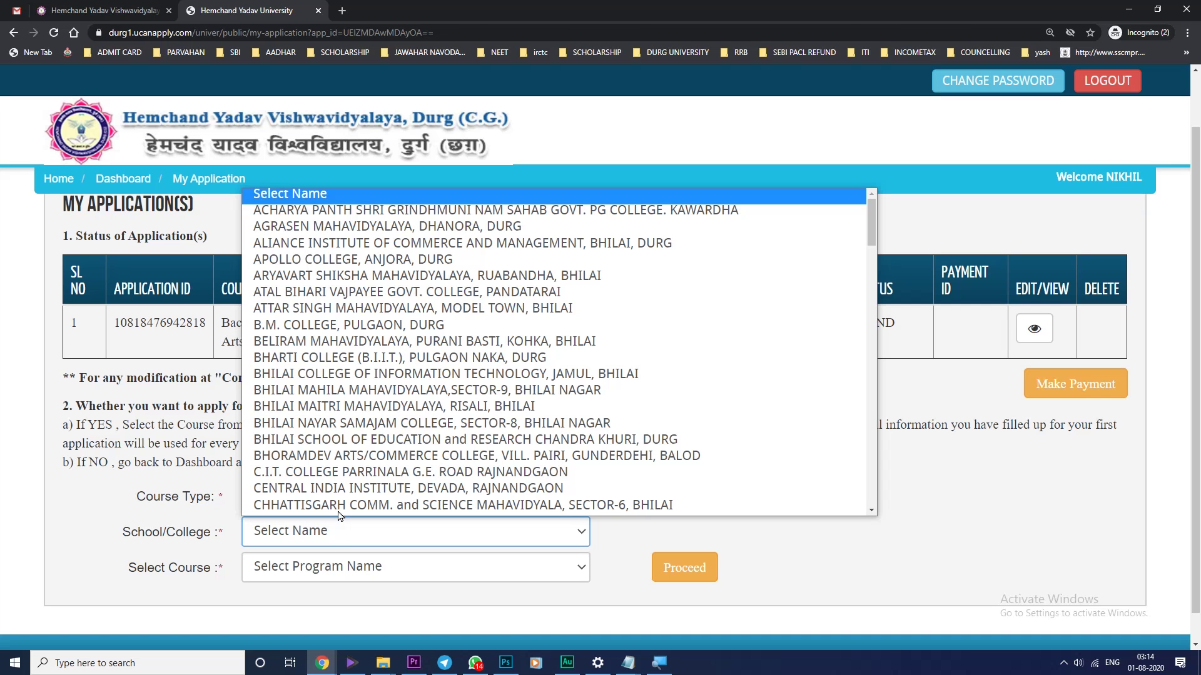
scroll(355, 469, "down", 10)
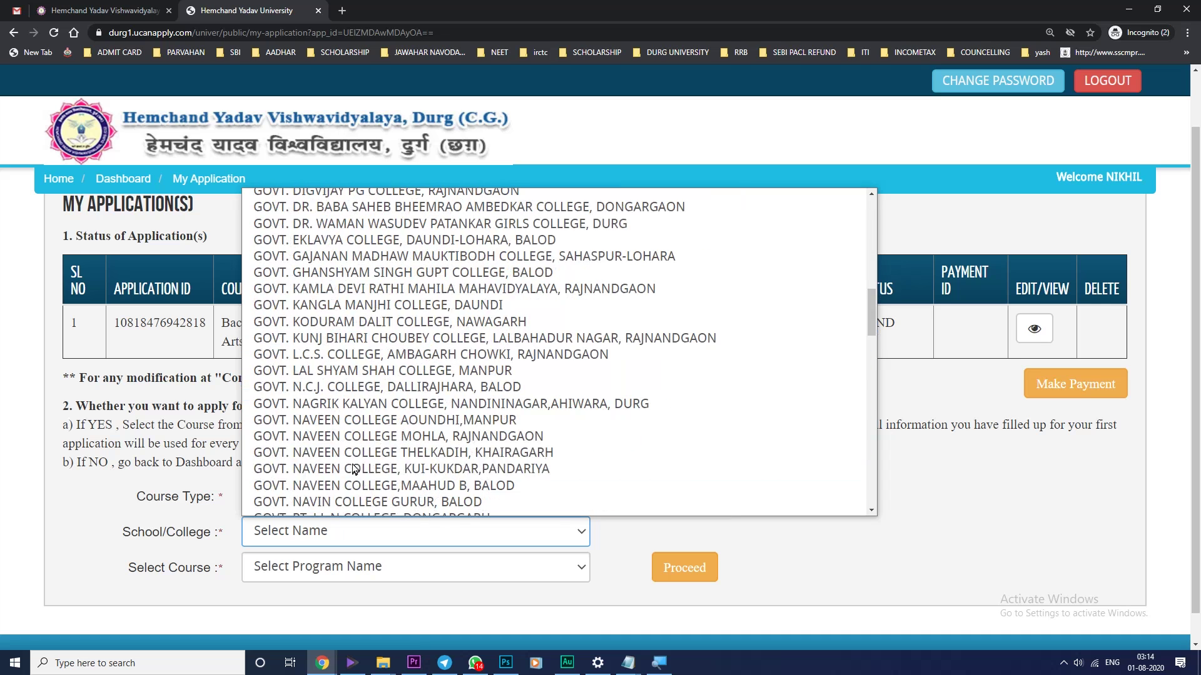
left_click(353, 457)
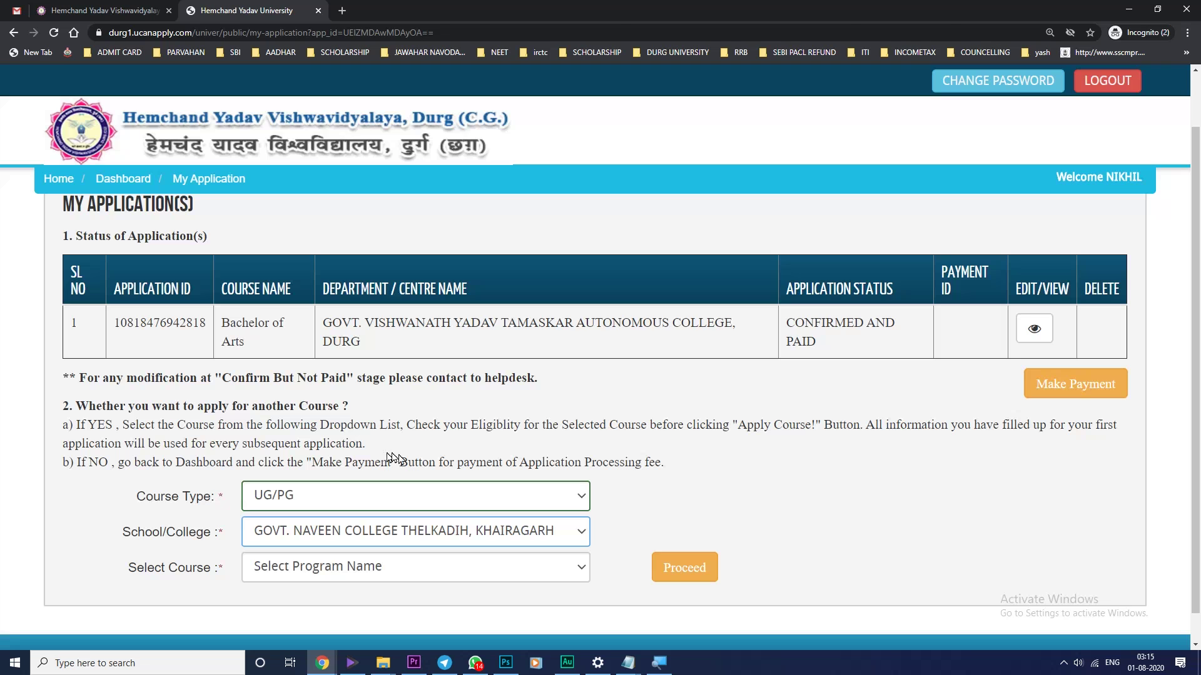
- Select Bachelor of Arts as the course, proceed, and confirm the eligibility criteria
left_click(406, 572)
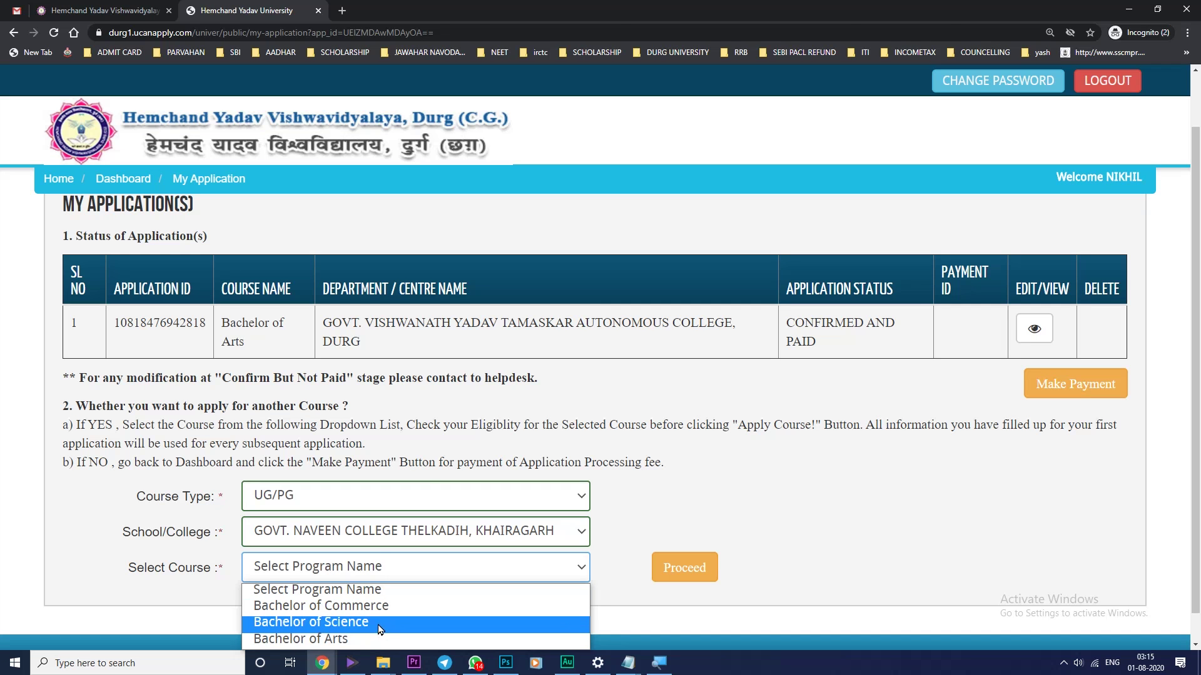
left_click(379, 625)
left_click(376, 579)
left_click(438, 634)
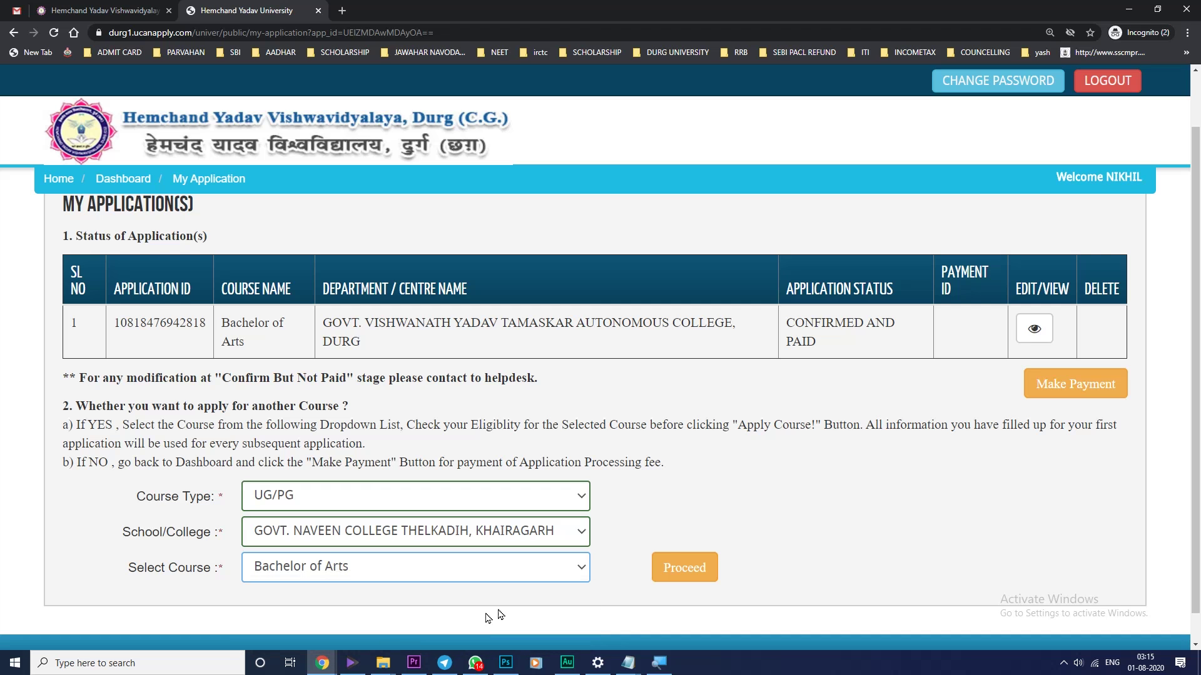
left_click(654, 557)
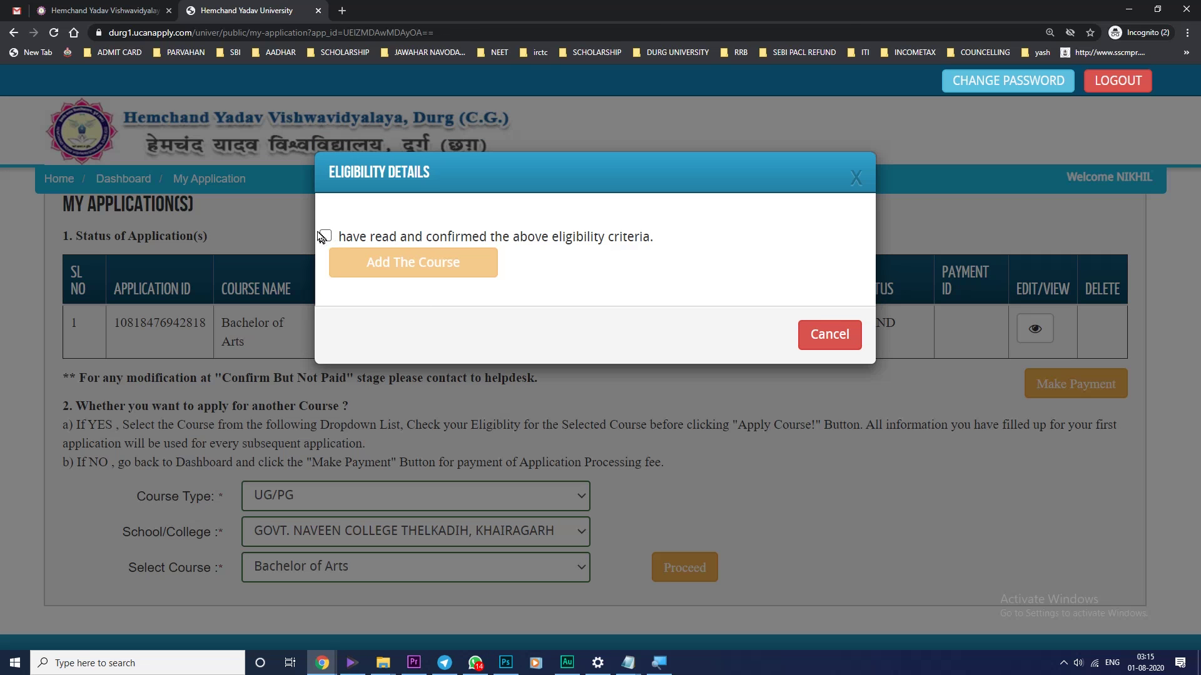
left_click(325, 238)
- Add the course as a new application and save its application details stage
left_click(405, 263)
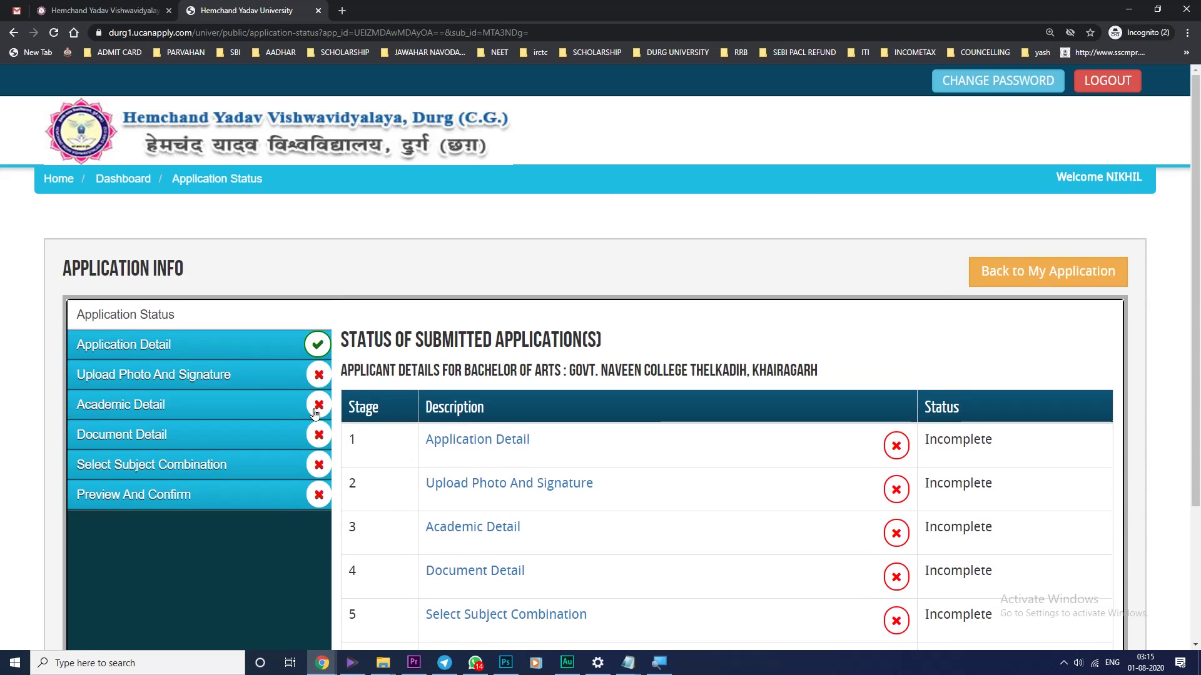
left_click(219, 348)
scroll(673, 369, "down", 8)
left_click(673, 365)
scroll(707, 407, "down", 10)
left_click(744, 359)
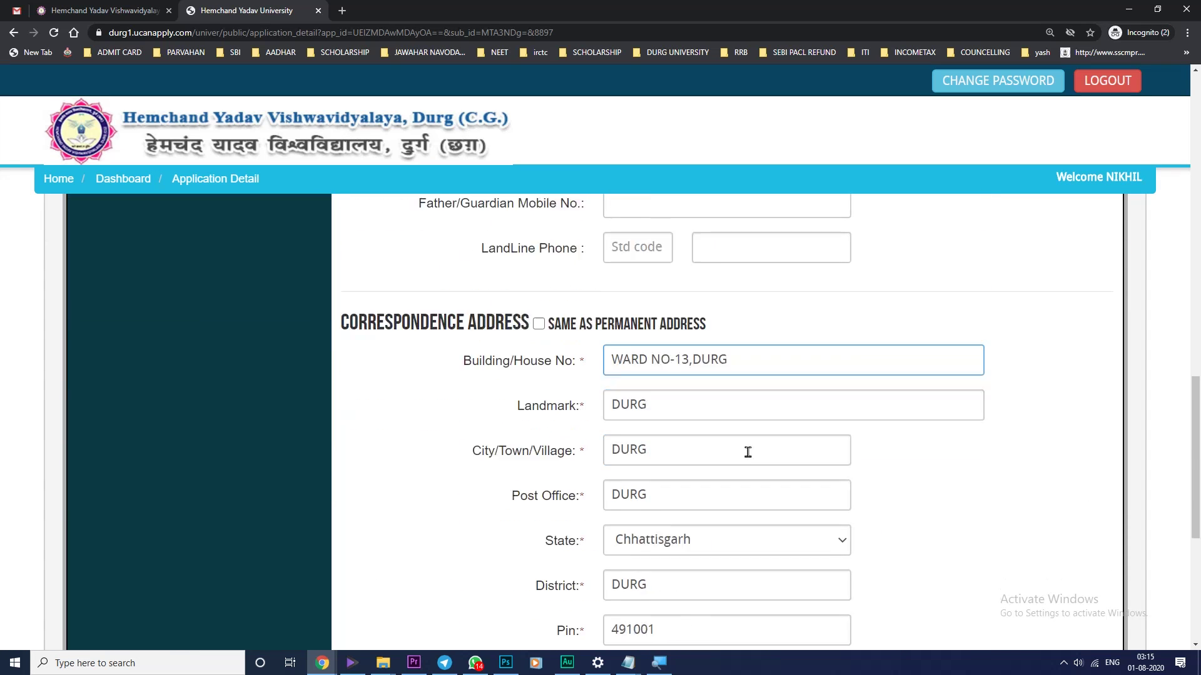
scroll(744, 450, "down", 10)
left_click(595, 510)
- Save the photo and signature, academic details and documents stages
scroll(751, 415, "down", 5)
left_click(1053, 506)
scroll(796, 434, "down", 5)
left_click(531, 507)
left_click(650, 139)
scroll(750, 407, "down", 5)
left_click(1050, 627)
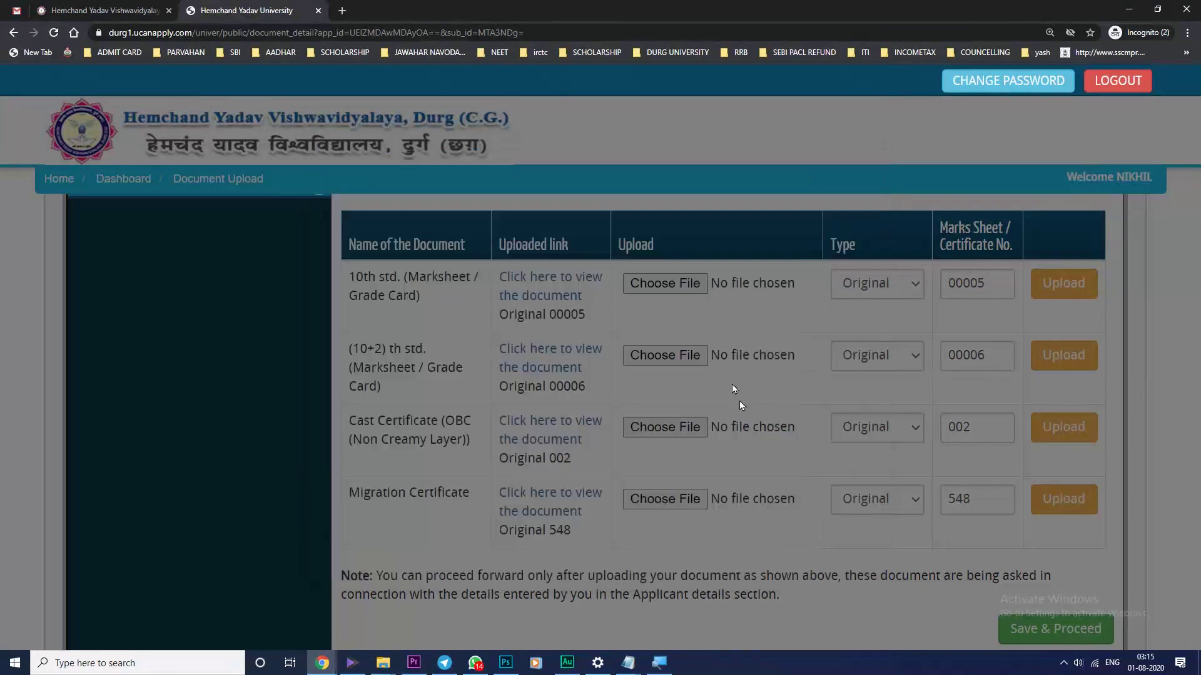
scroll(684, 323, "down", 2)
- Choose Political Science, Hindi Literature and Geography as the three subjects and save them
left_click(594, 328)
left_click(406, 381)
left_click(421, 392)
left_click(413, 441)
left_click(421, 456)
left_click(400, 489)
left_click(656, 535)
- Save the printable copy of the submitted form as a PDF under a new file name
scroll(600, 438, "down", 10)
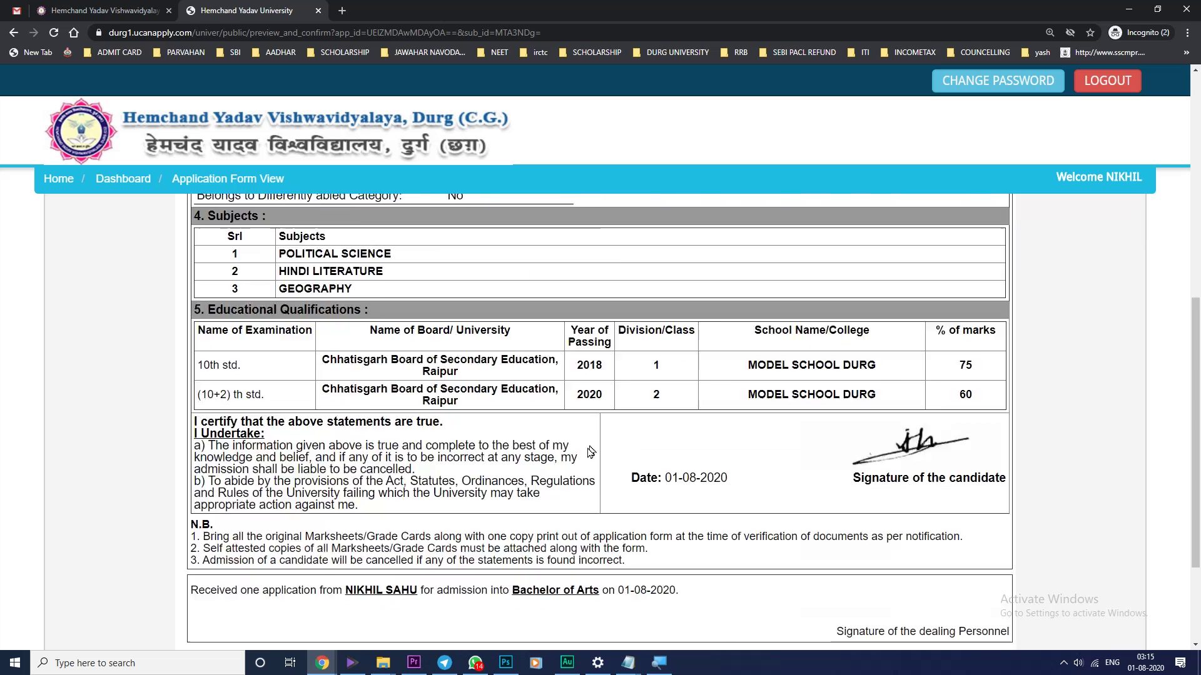
scroll(338, 538, "down", 10)
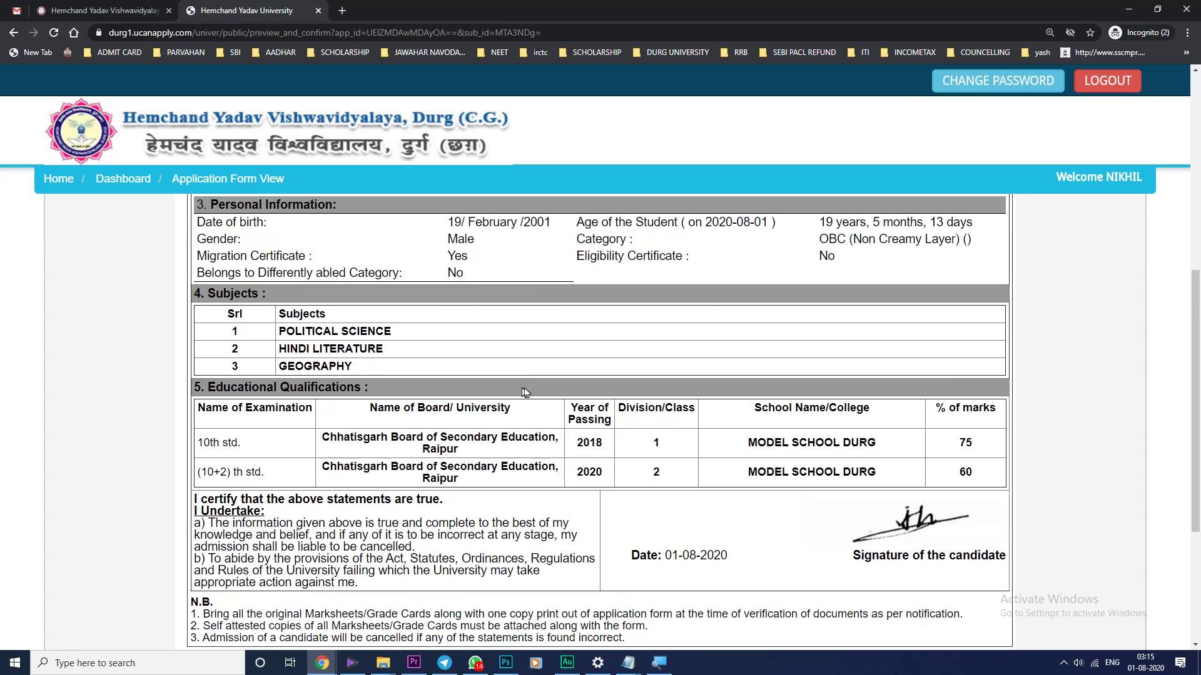
left_click(338, 537)
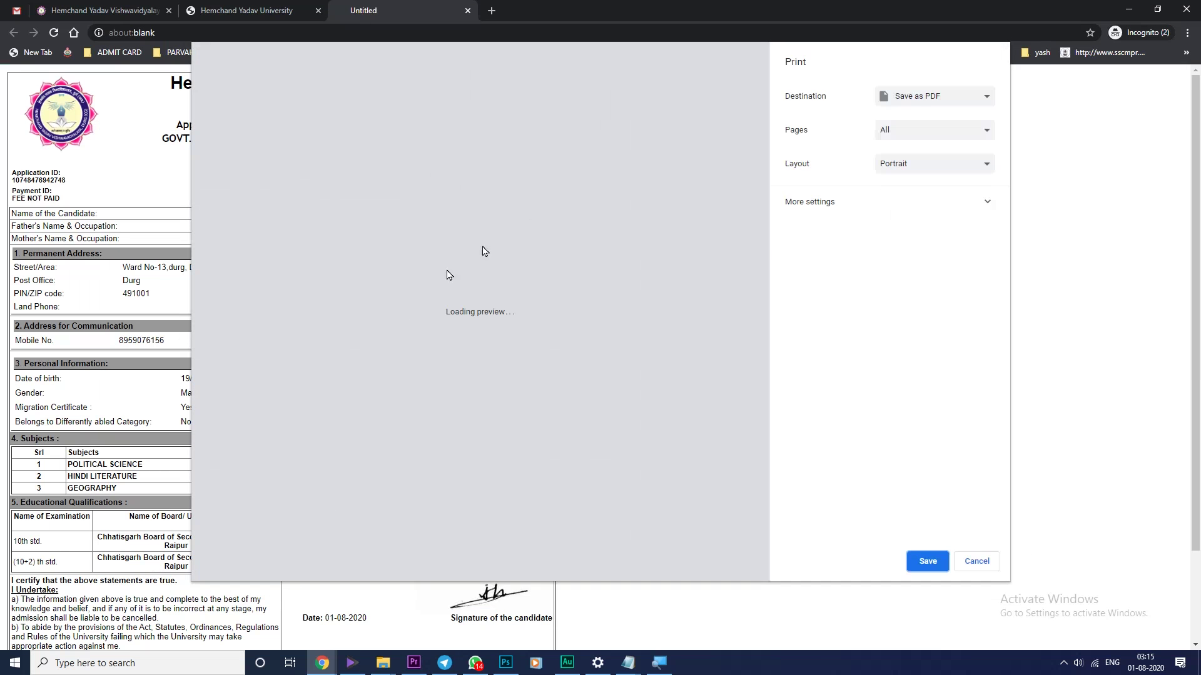
left_click(927, 561)
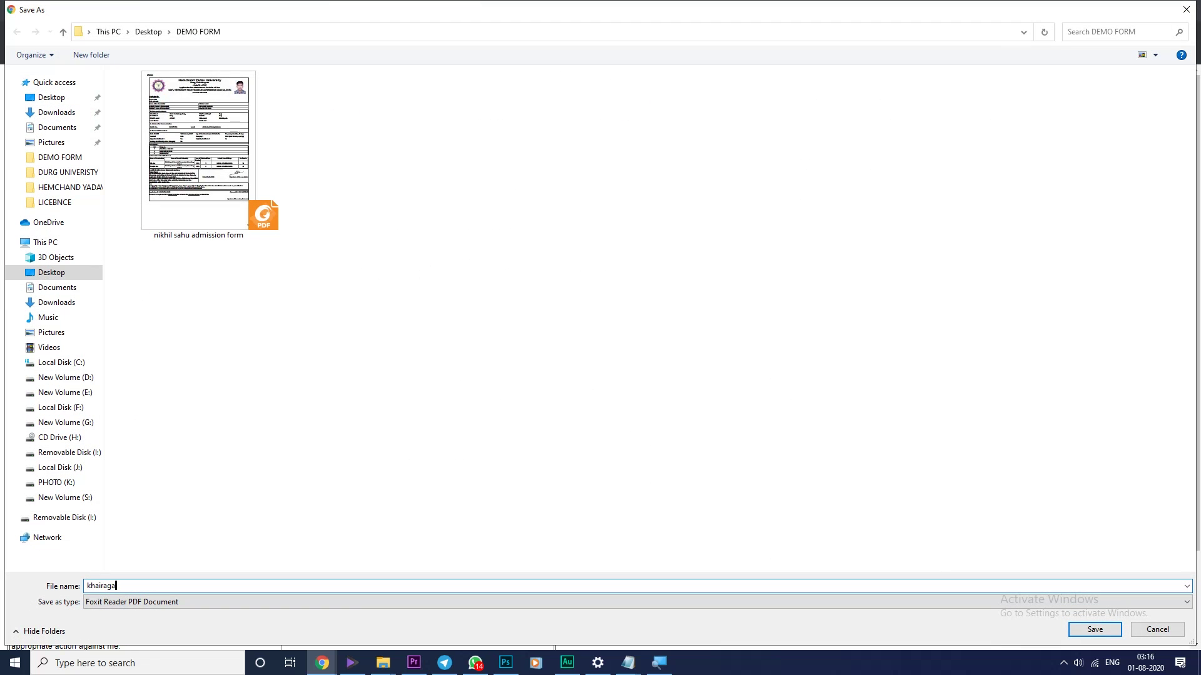
key("Return")
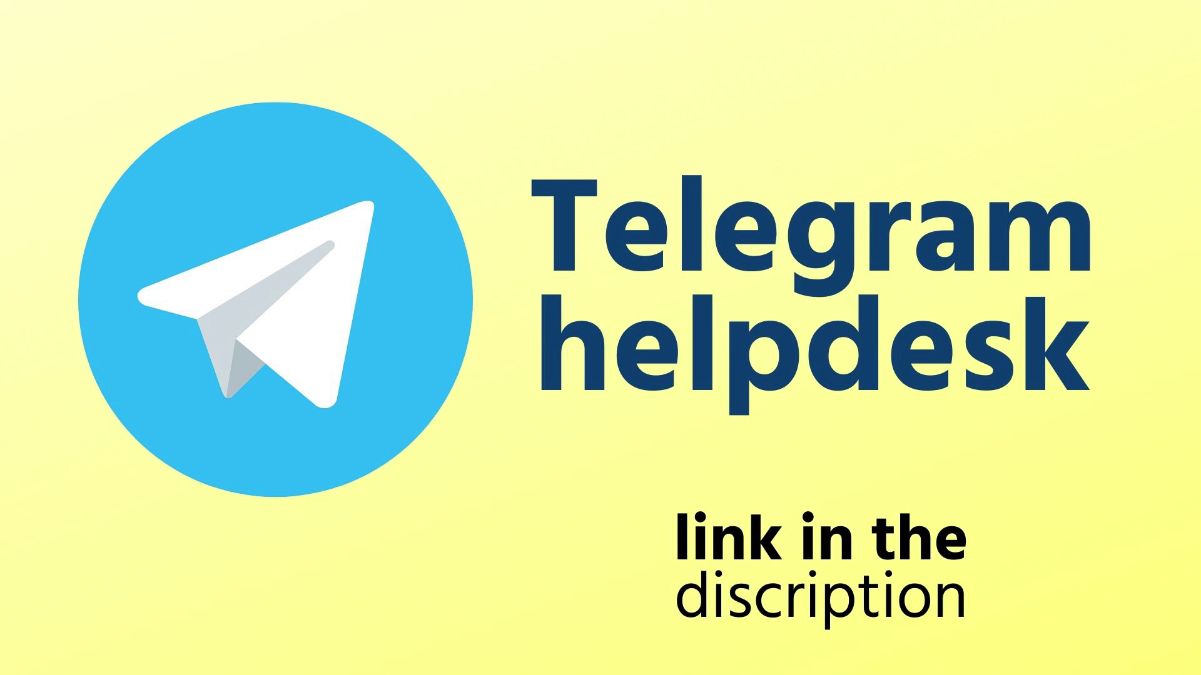